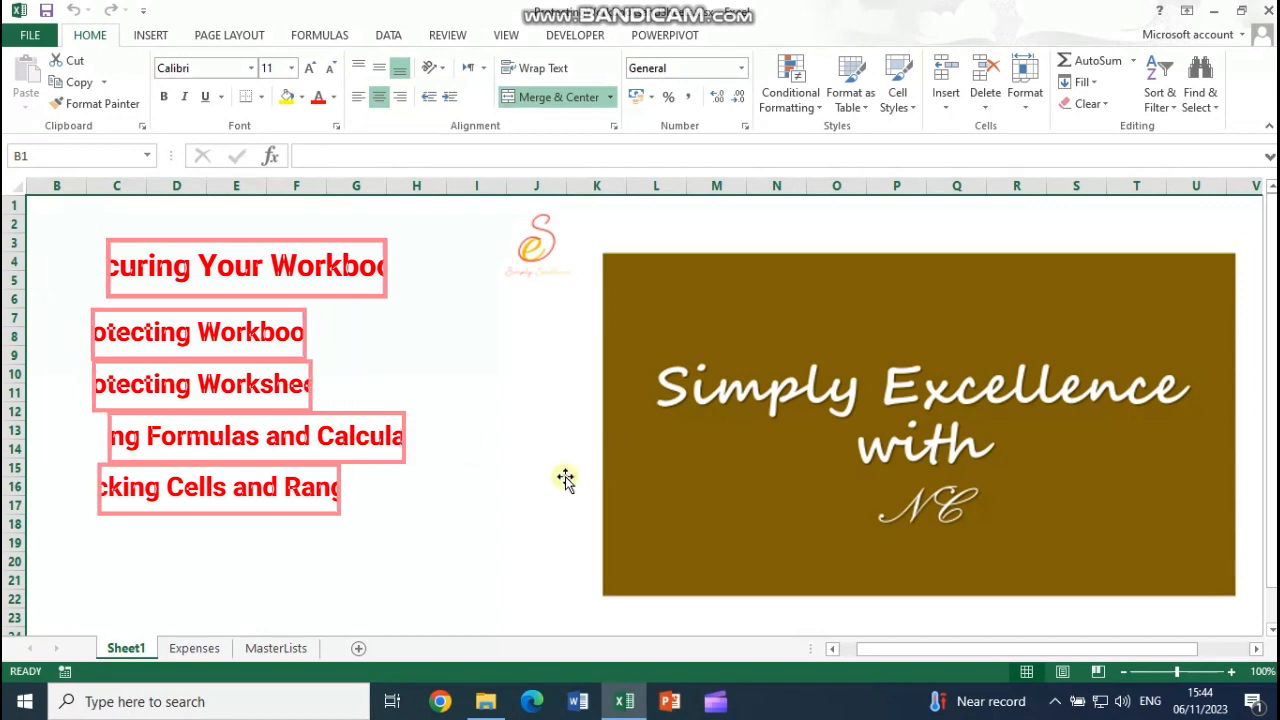
Step: Open the Expenses sheet and briefly select its table columns A through H
{"action": "left_click", "coordinate": [192, 648]}
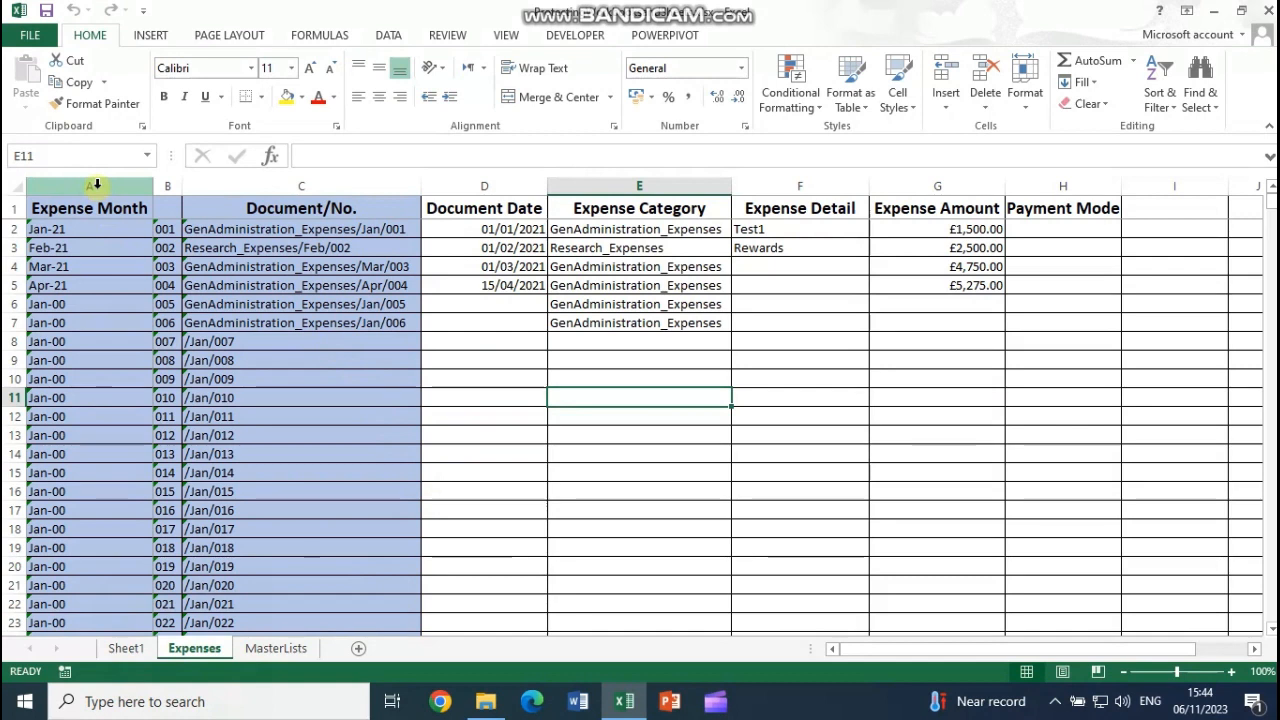
{"action": "left_click_drag", "start_coordinate": [95, 185], "coordinate": [1057, 194]}
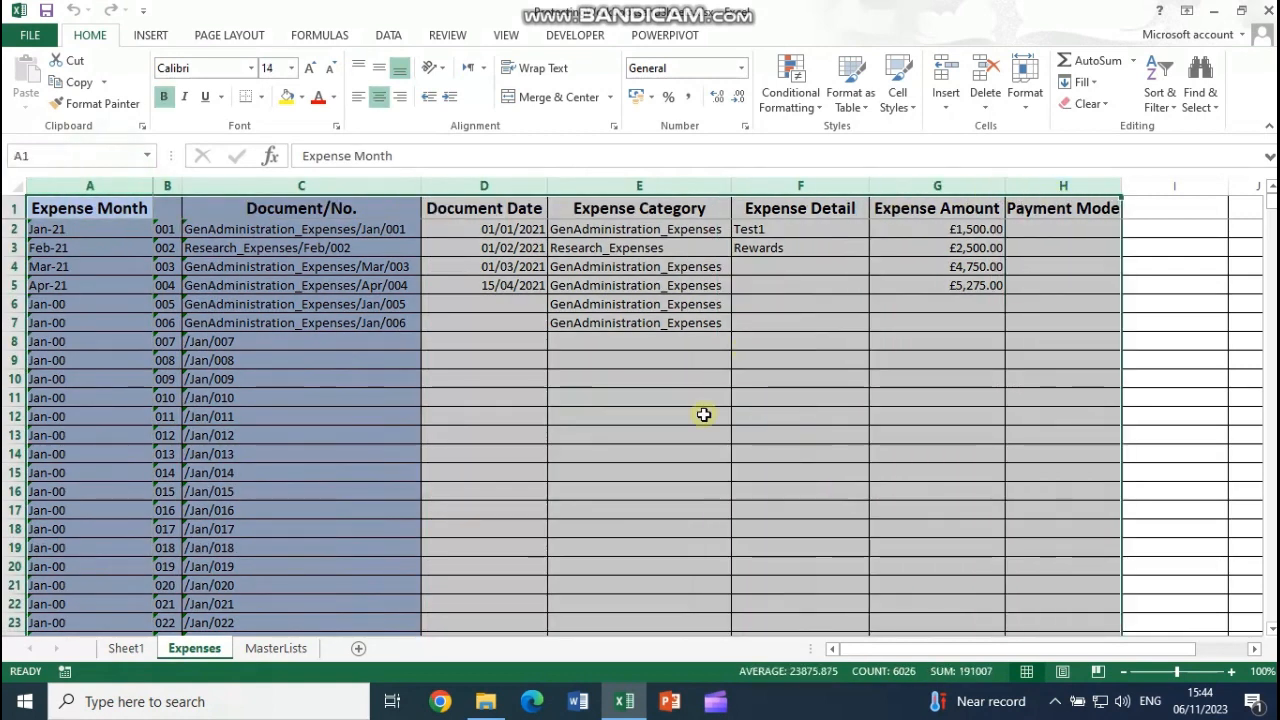
{"action": "left_click", "coordinate": [699, 418]}
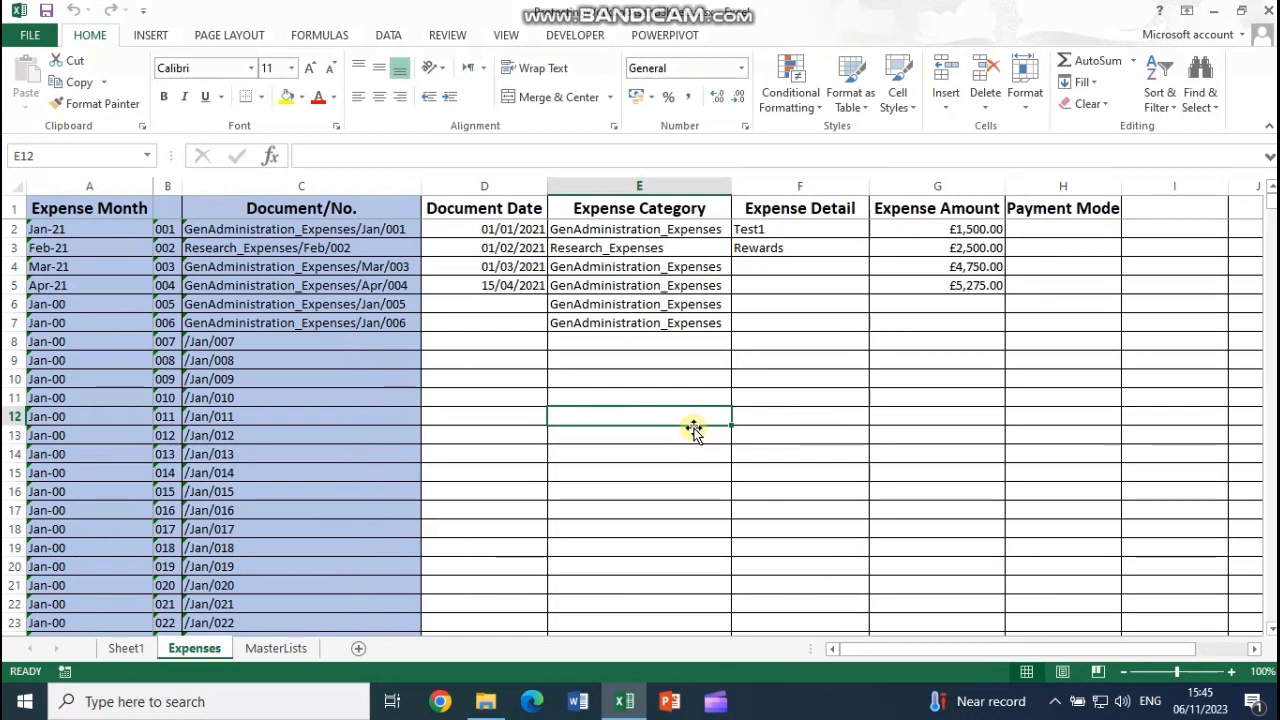
Step: Leave the Expense Category column E with Locked cleared in its Format Cells protection settings
{"action": "left_click", "coordinate": [645, 186]}
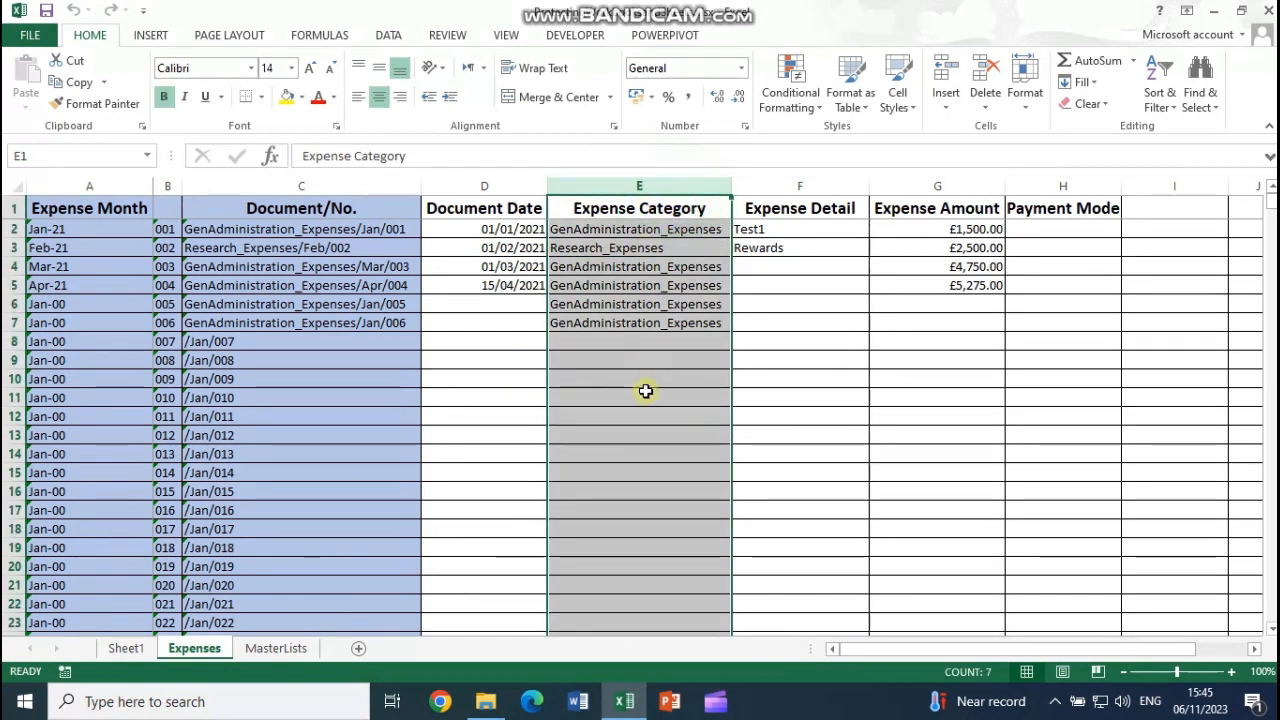
{"action": "right_click", "coordinate": [644, 372]}
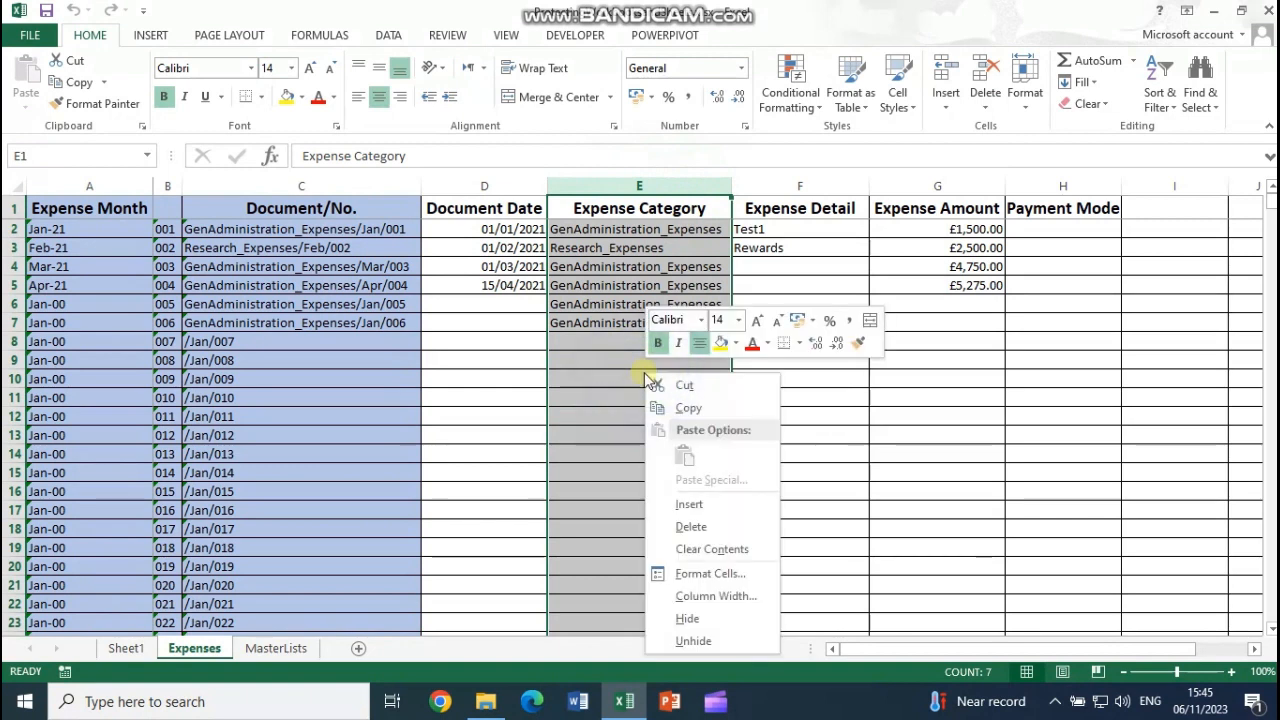
{"action": "left_click", "coordinate": [712, 574]}
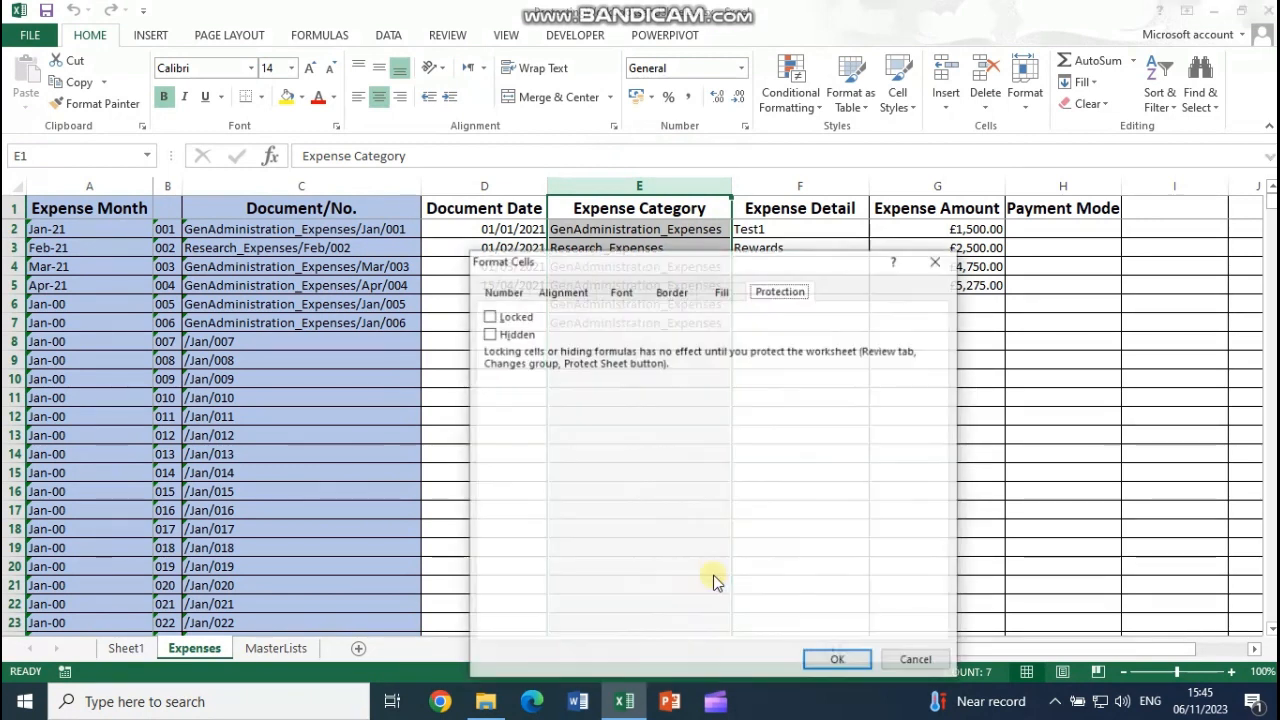
{"action": "left_click_drag", "start_coordinate": [777, 262], "coordinate": [759, 168]}
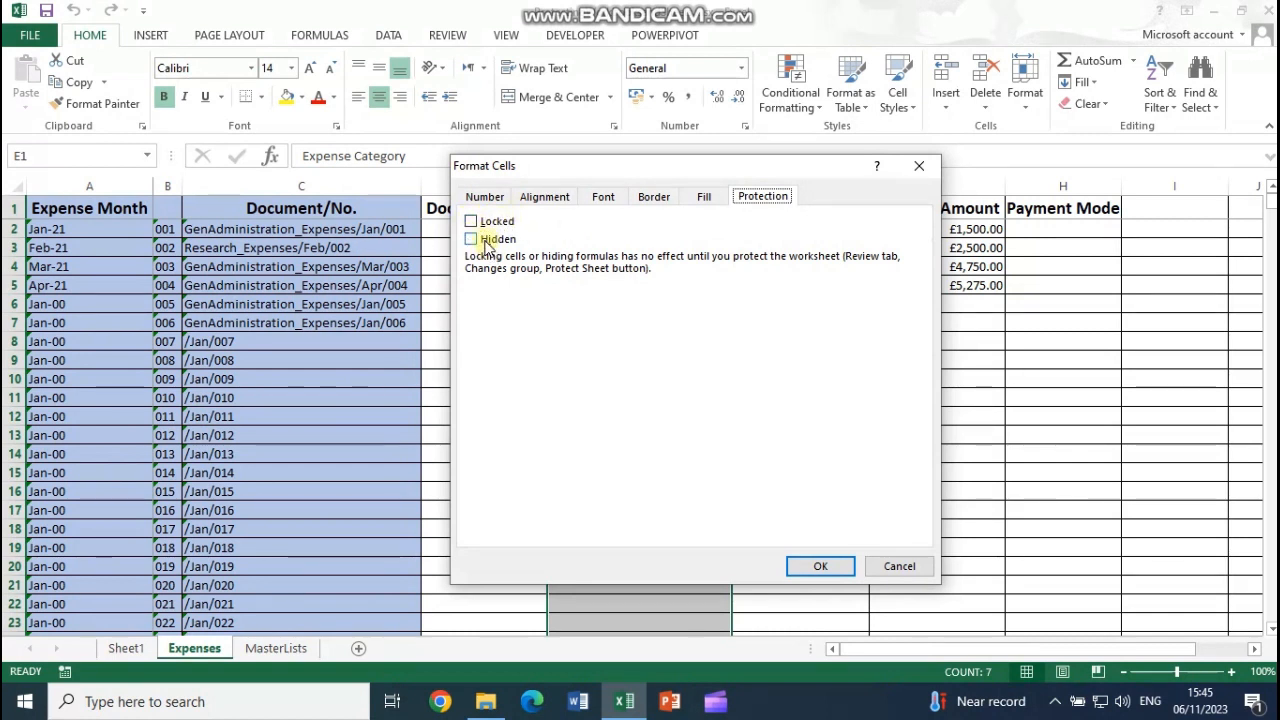
{"action": "left_click", "coordinate": [822, 567]}
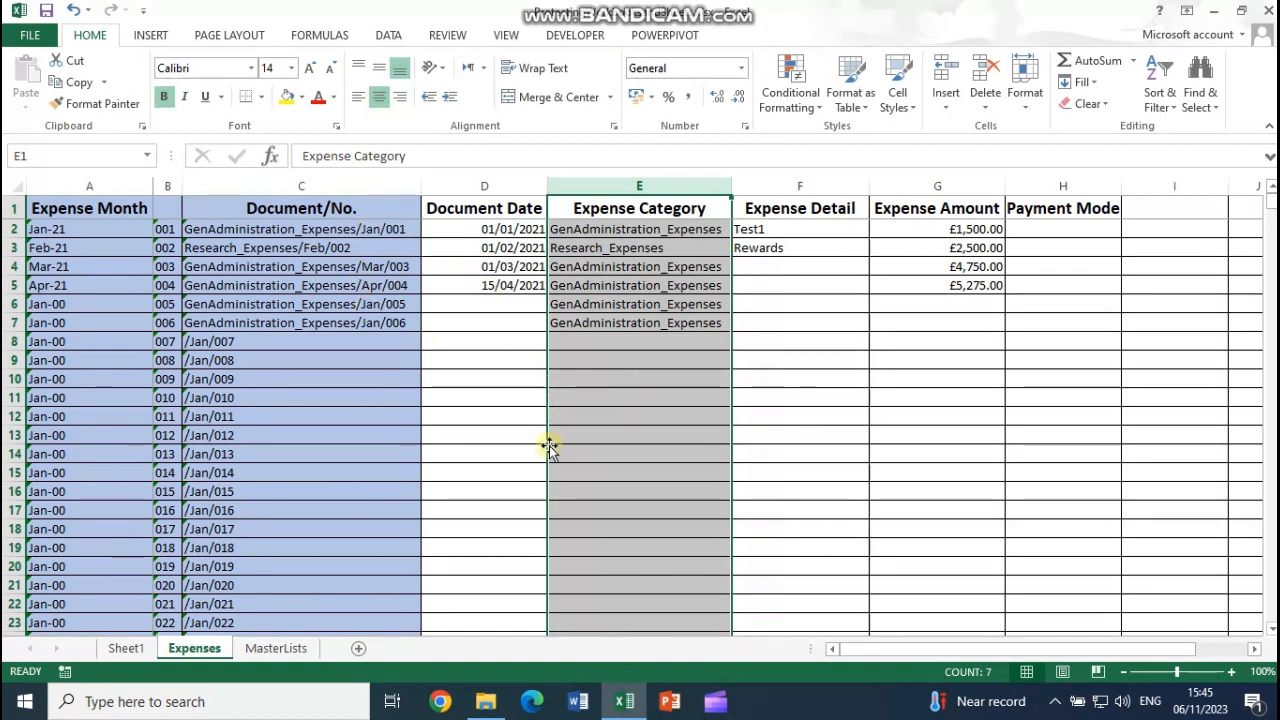
Step: Check the formula in cell C2, then select the whole Document/No. column C
{"action": "left_click", "coordinate": [330, 183]}
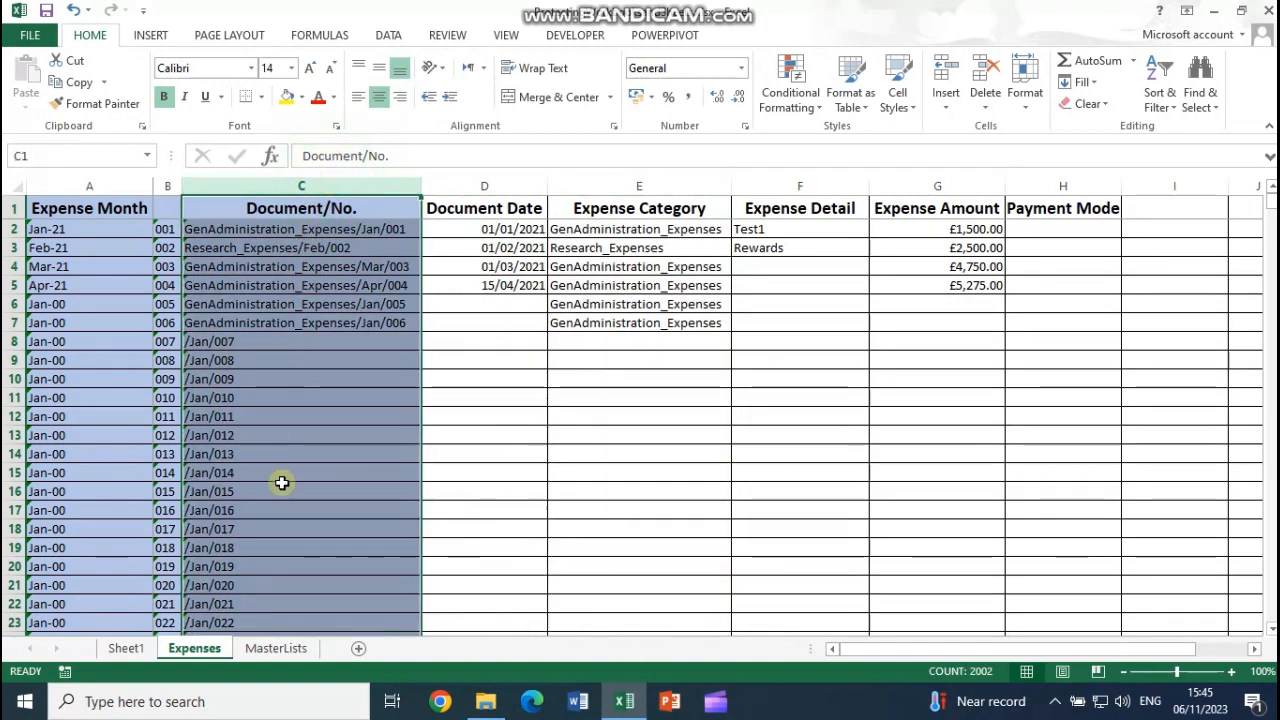
{"action": "left_click", "coordinate": [317, 228]}
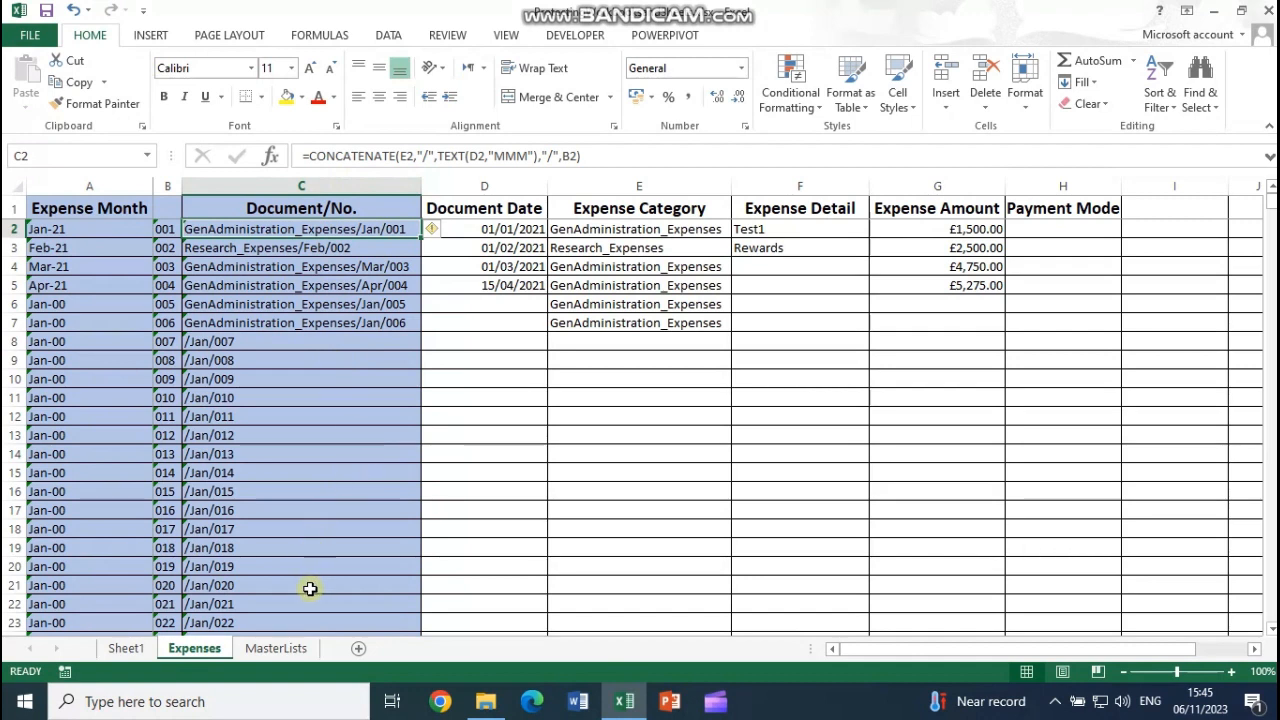
{"action": "left_click", "coordinate": [312, 188], "text": "ctrl"}
{"action": "scroll", "coordinate": [313, 469], "scroll_direction": "down", "scroll_amount": 19}
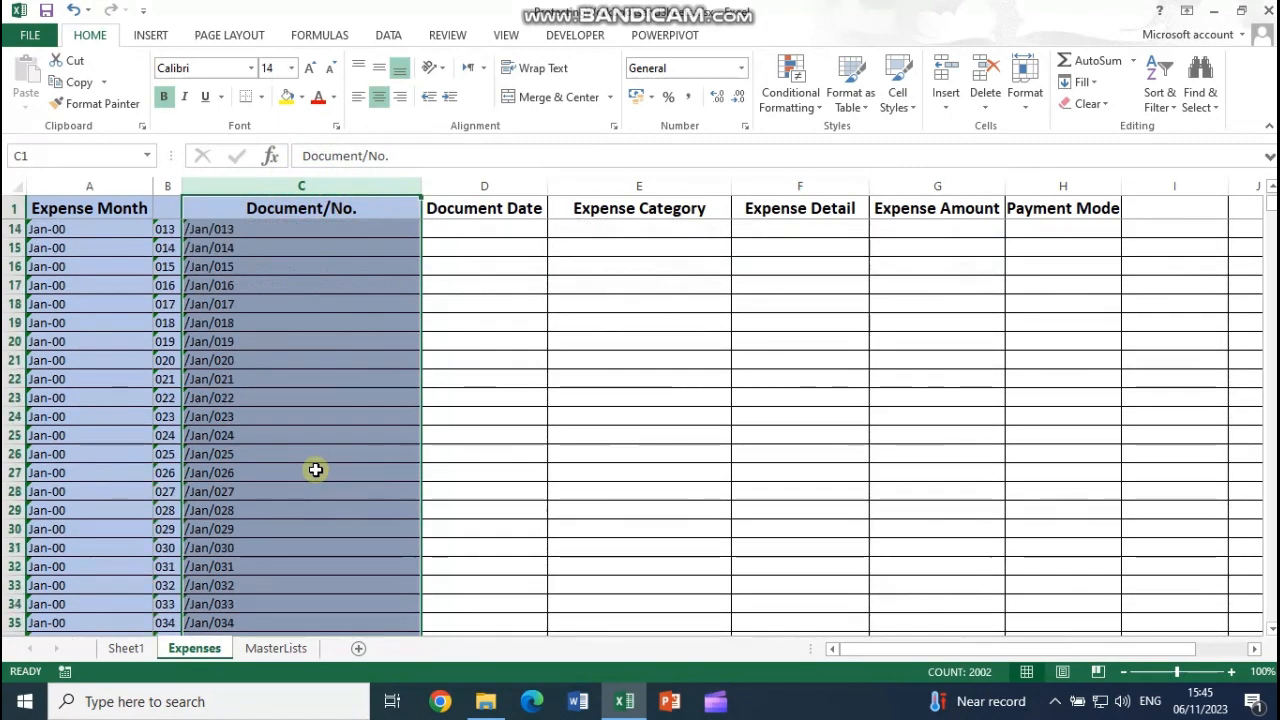
{"action": "scroll", "coordinate": [315, 469], "scroll_direction": "down", "scroll_amount": 5}
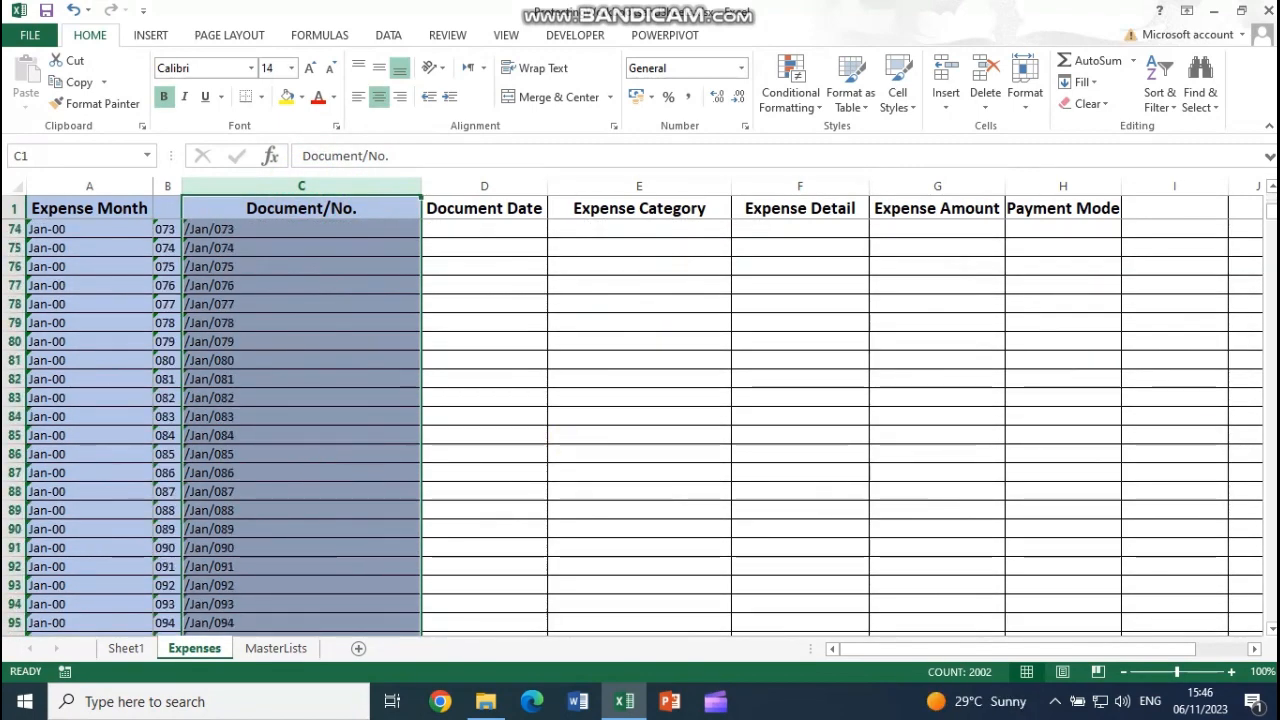
{"action": "mouse_move", "coordinate": [1270, 222]}
{"action": "left_mouse_down"}
{"action": "mouse_move", "coordinate": [1257, 229]}
{"action": "mouse_move", "coordinate": [1262, 200]}
{"action": "left_mouse_up"}
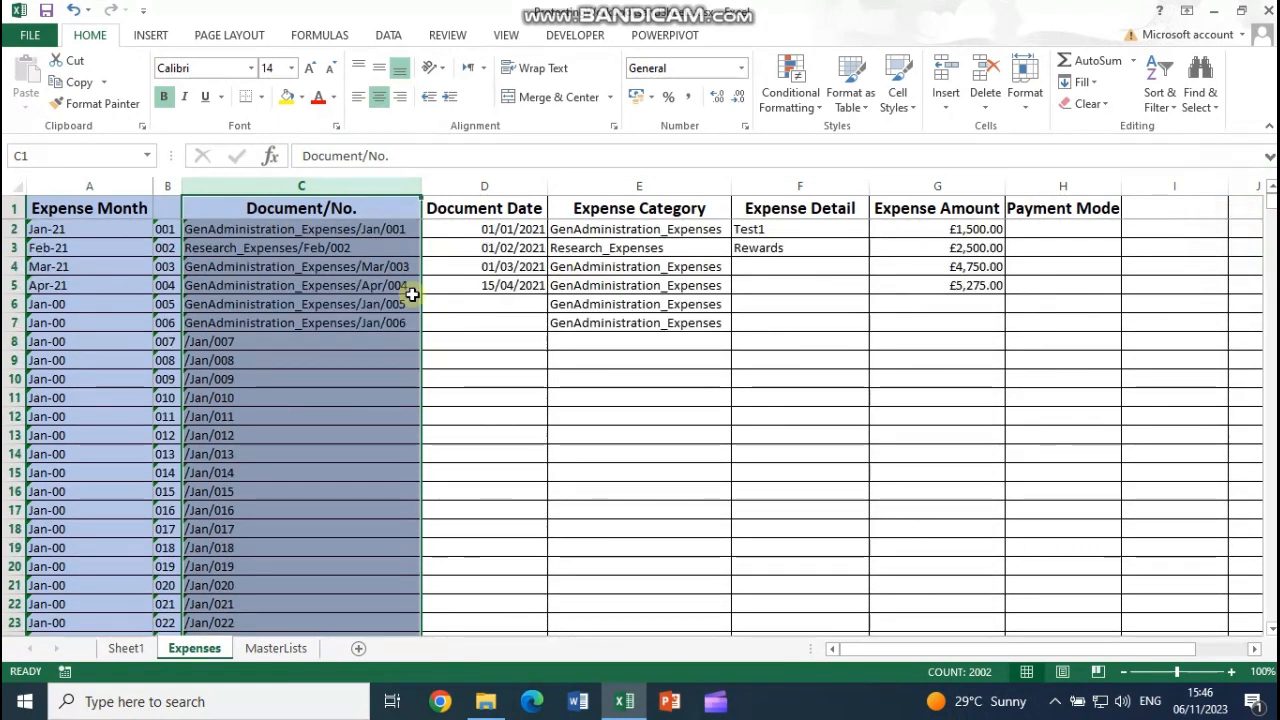
Step: Tick Locked for column C's cells in Format Cells protection settings
{"action": "right_click", "coordinate": [313, 290]}
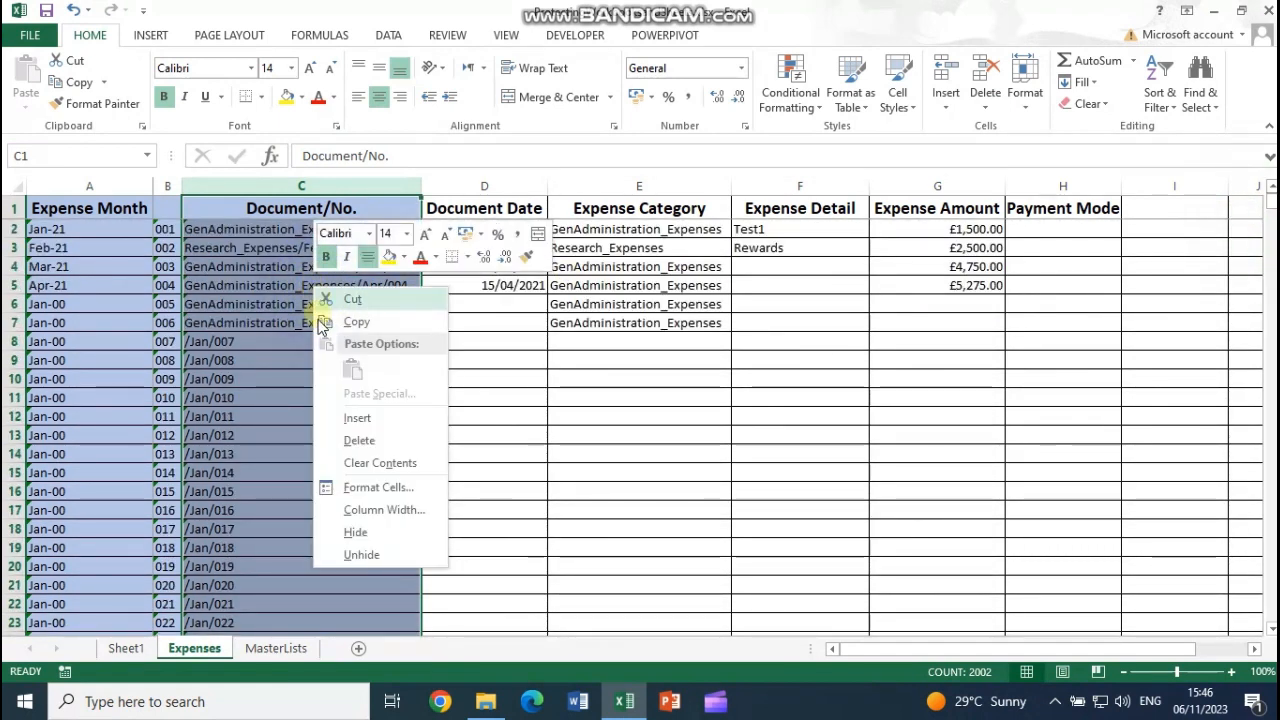
{"action": "left_click", "coordinate": [378, 490]}
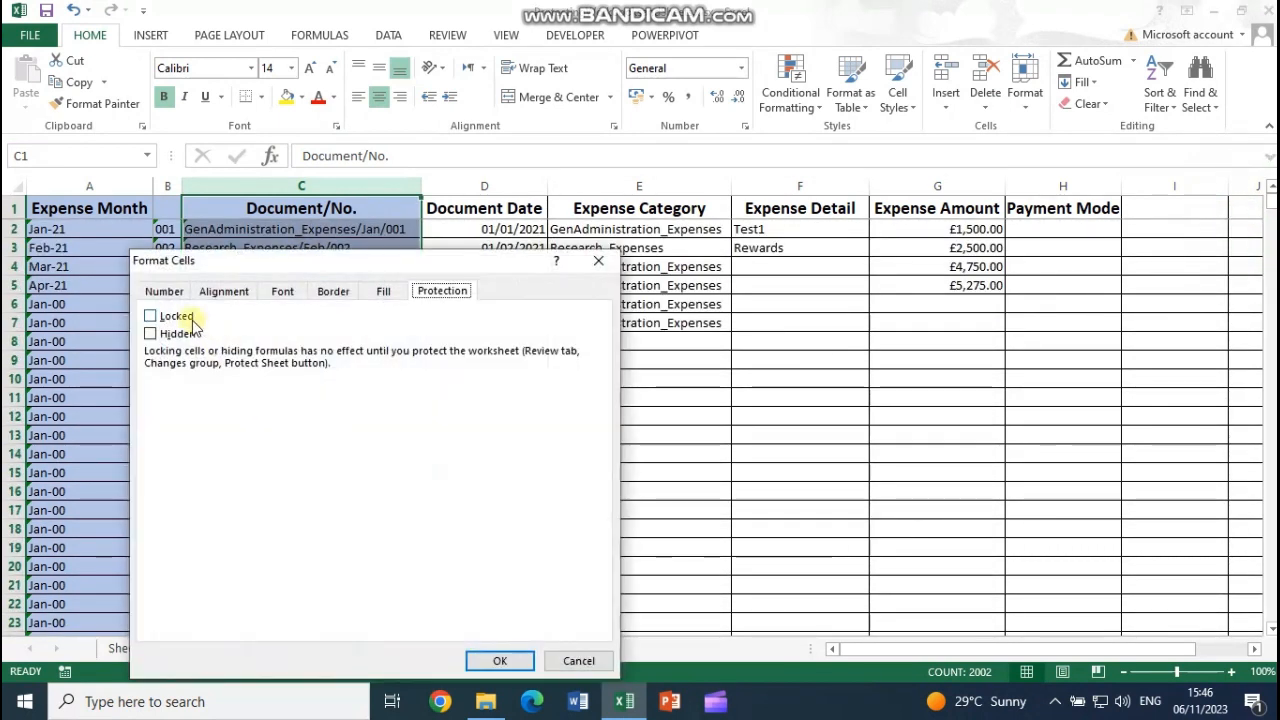
{"action": "left_click", "coordinate": [152, 317]}
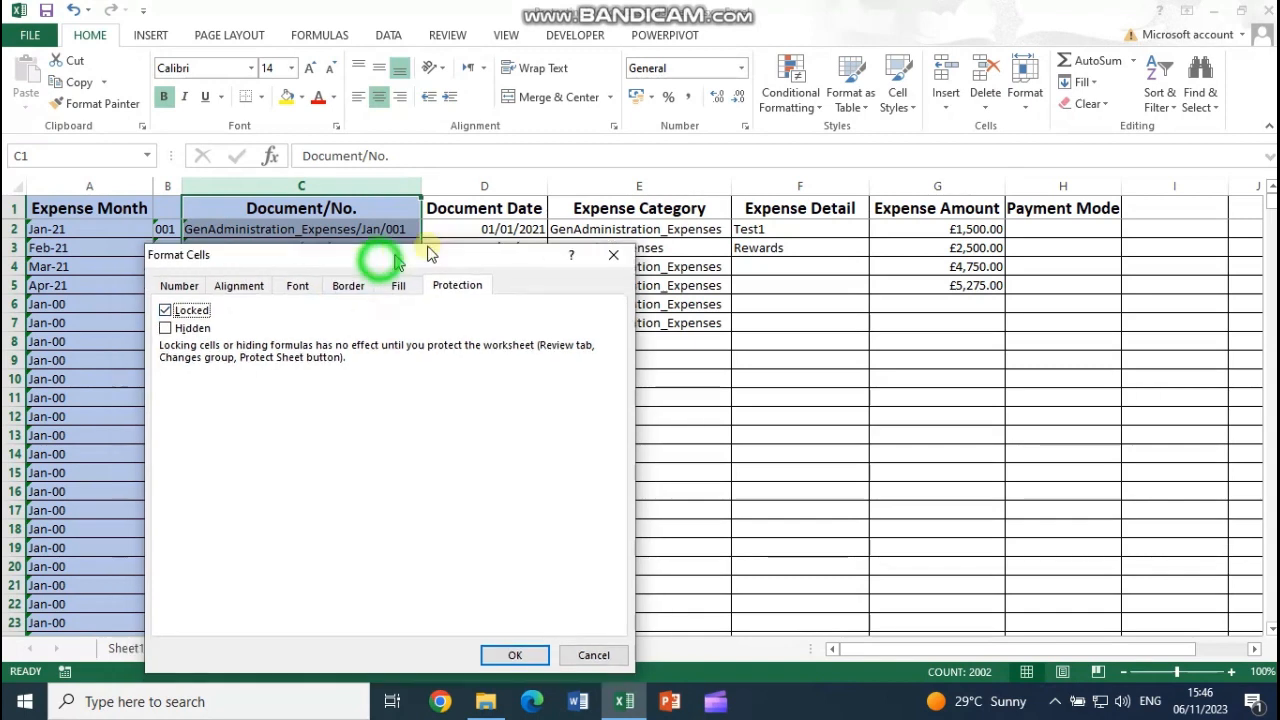
{"action": "left_click_drag", "start_coordinate": [429, 256], "coordinate": [729, 131]}
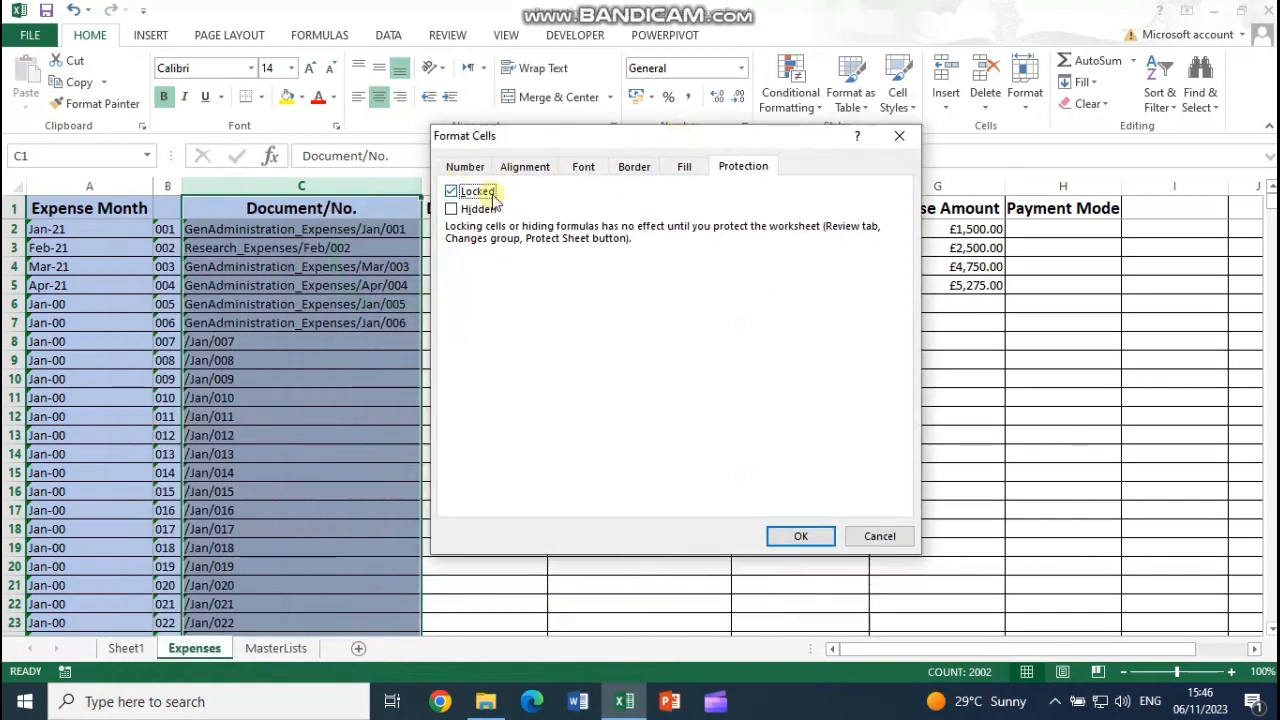
{"action": "left_click", "coordinate": [797, 536]}
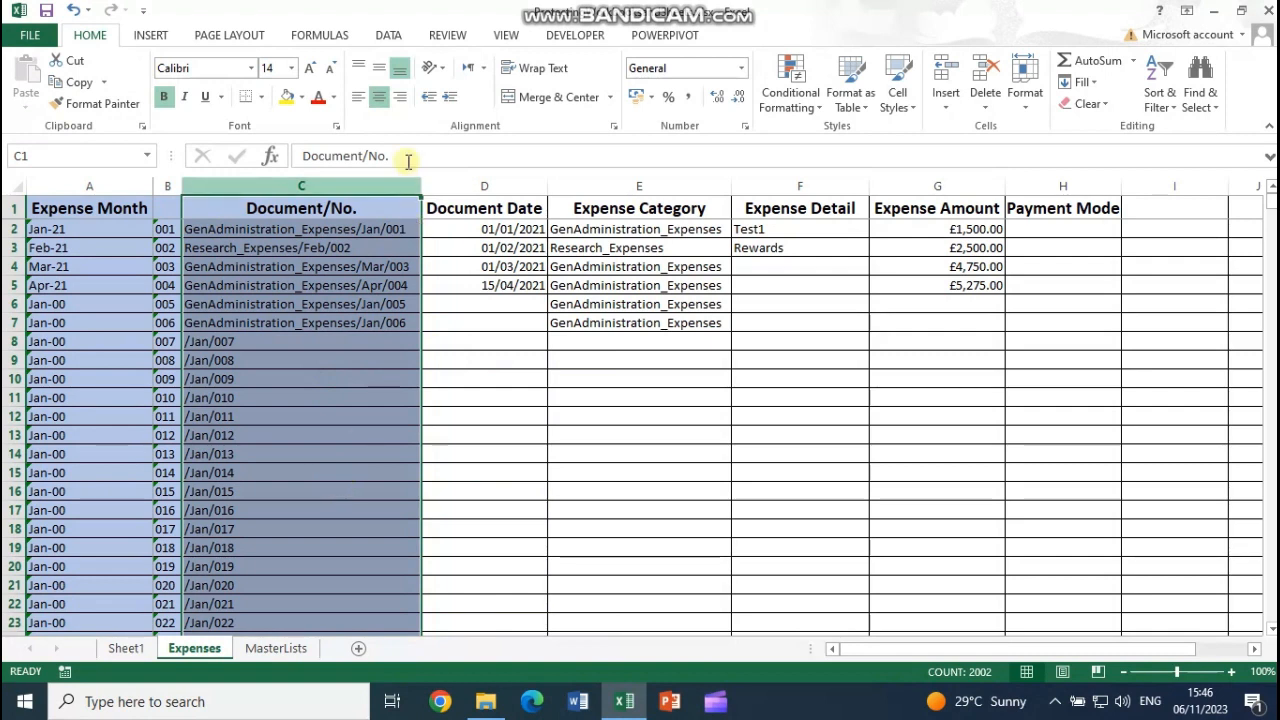
Step: Protect the Expenses sheet with a confirmed password, allowing cell selection and Format columns
{"action": "left_click", "coordinate": [446, 35]}
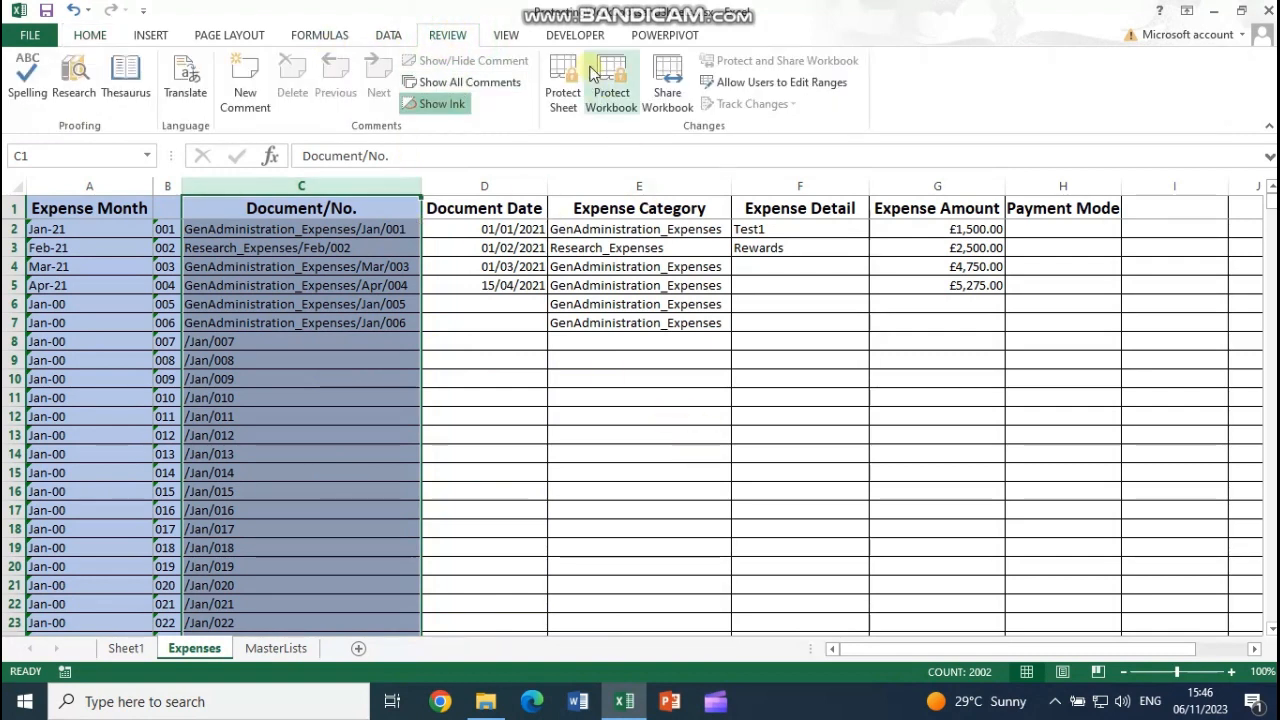
{"action": "left_click", "coordinate": [560, 107]}
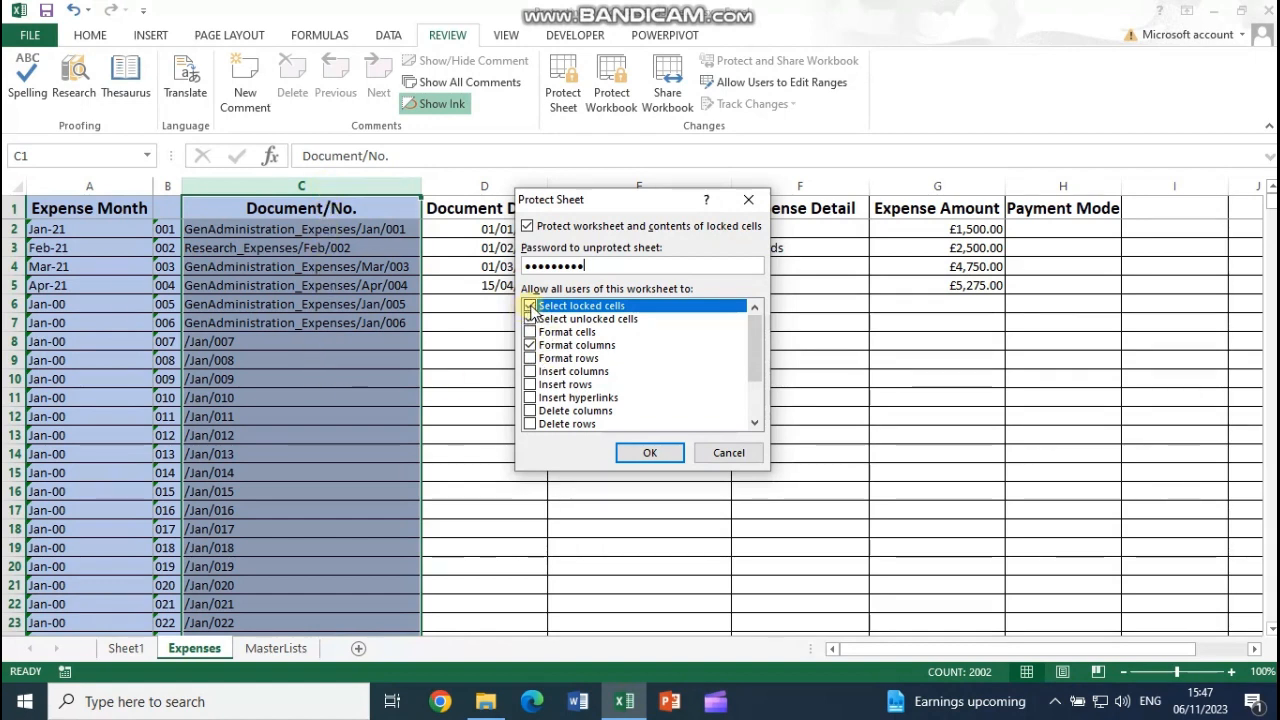
{"action": "left_click", "coordinate": [530, 306]}
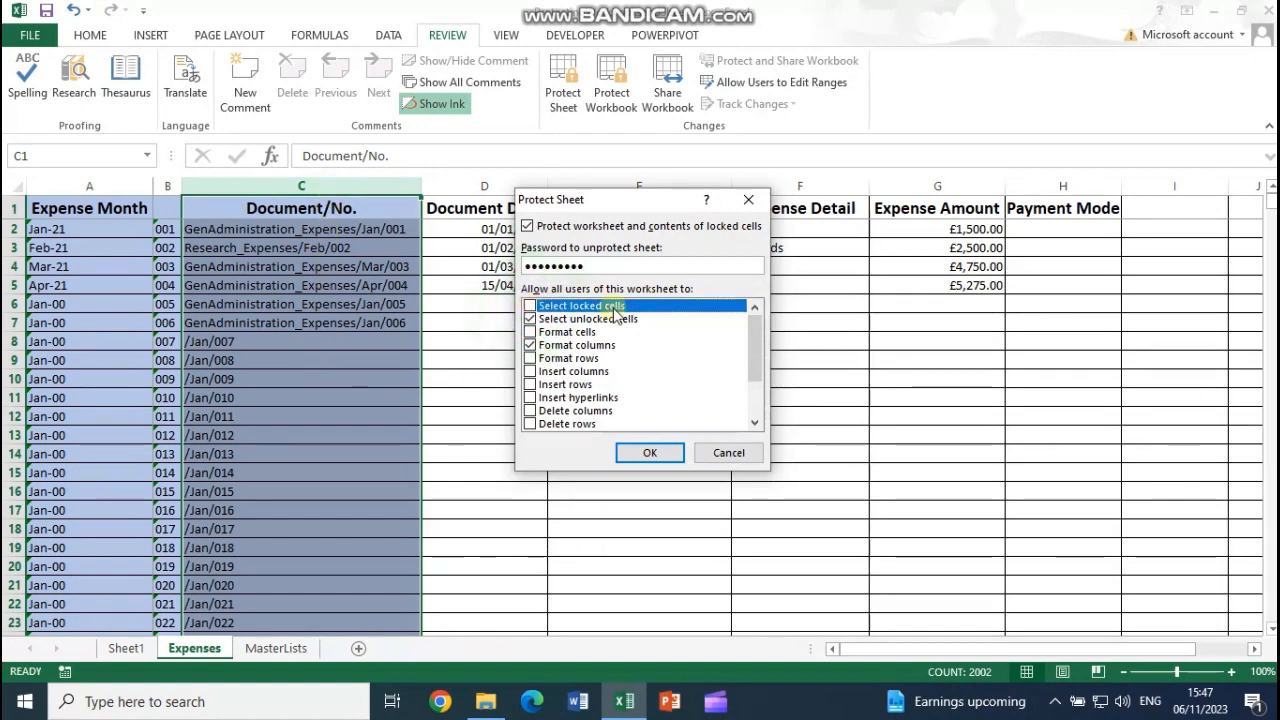
{"action": "left_click", "coordinate": [530, 306]}
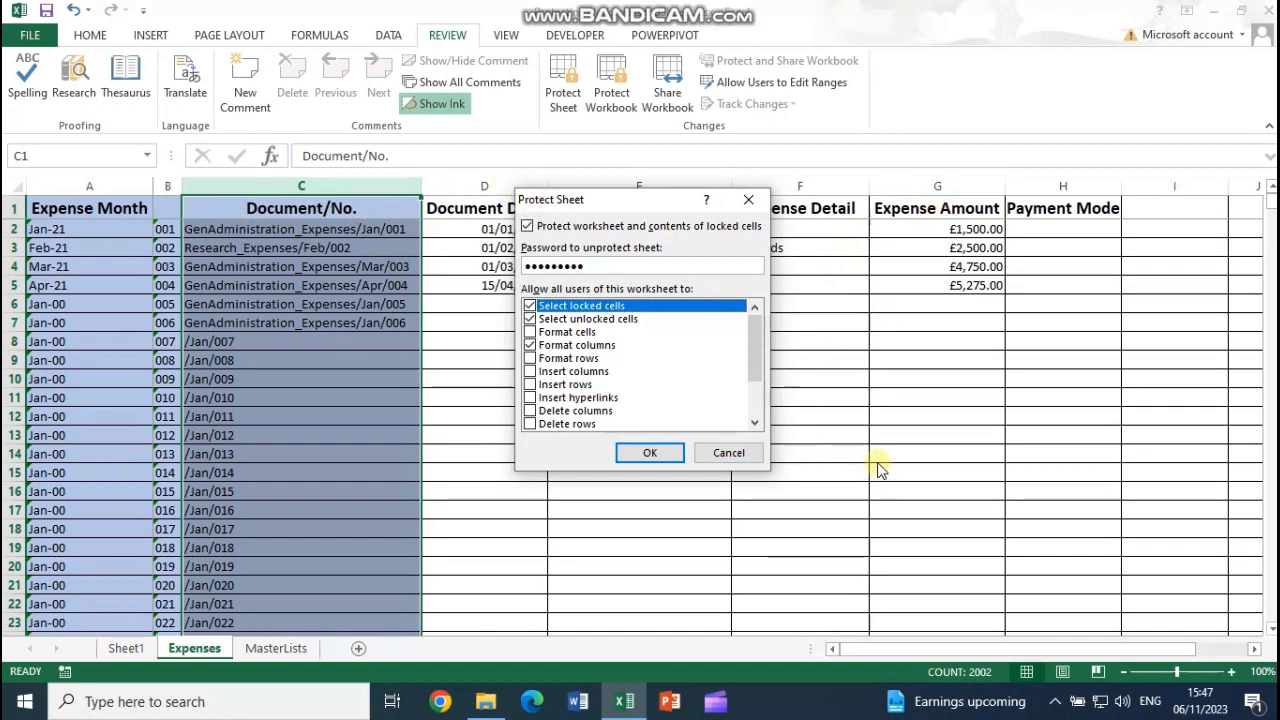
{"action": "left_click", "coordinate": [530, 345]}
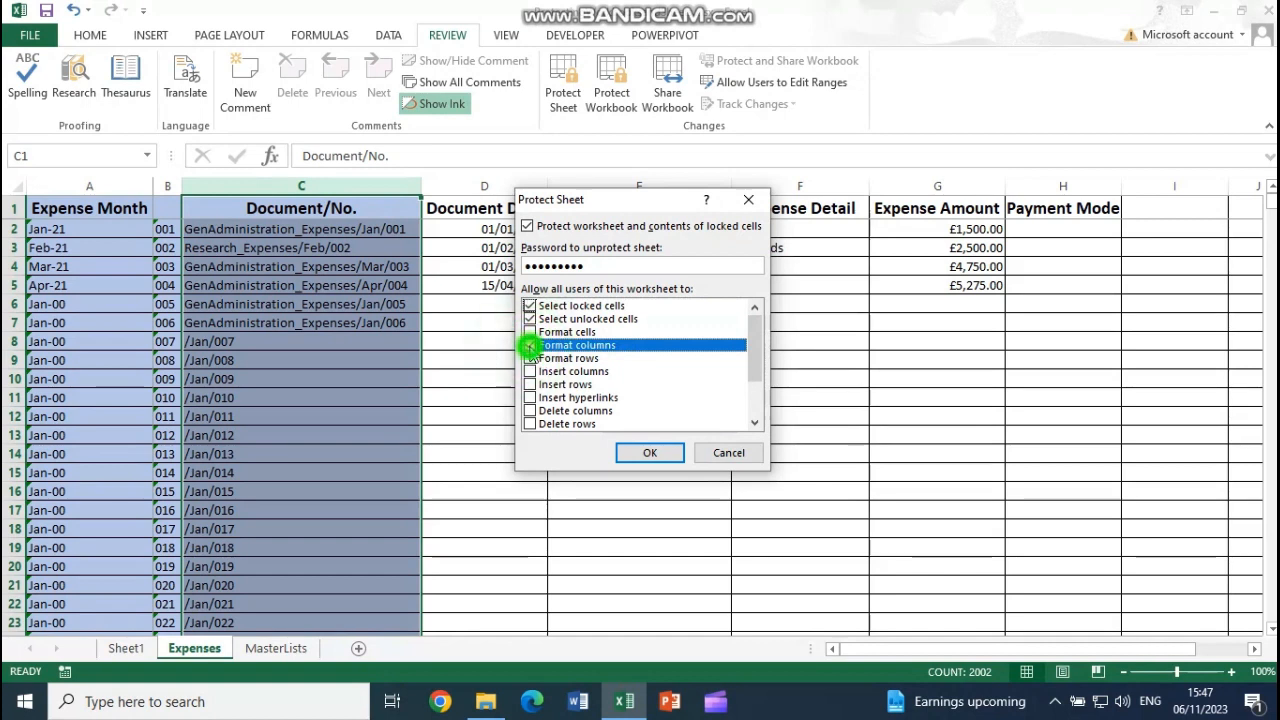
{"action": "left_click", "coordinate": [668, 453]}
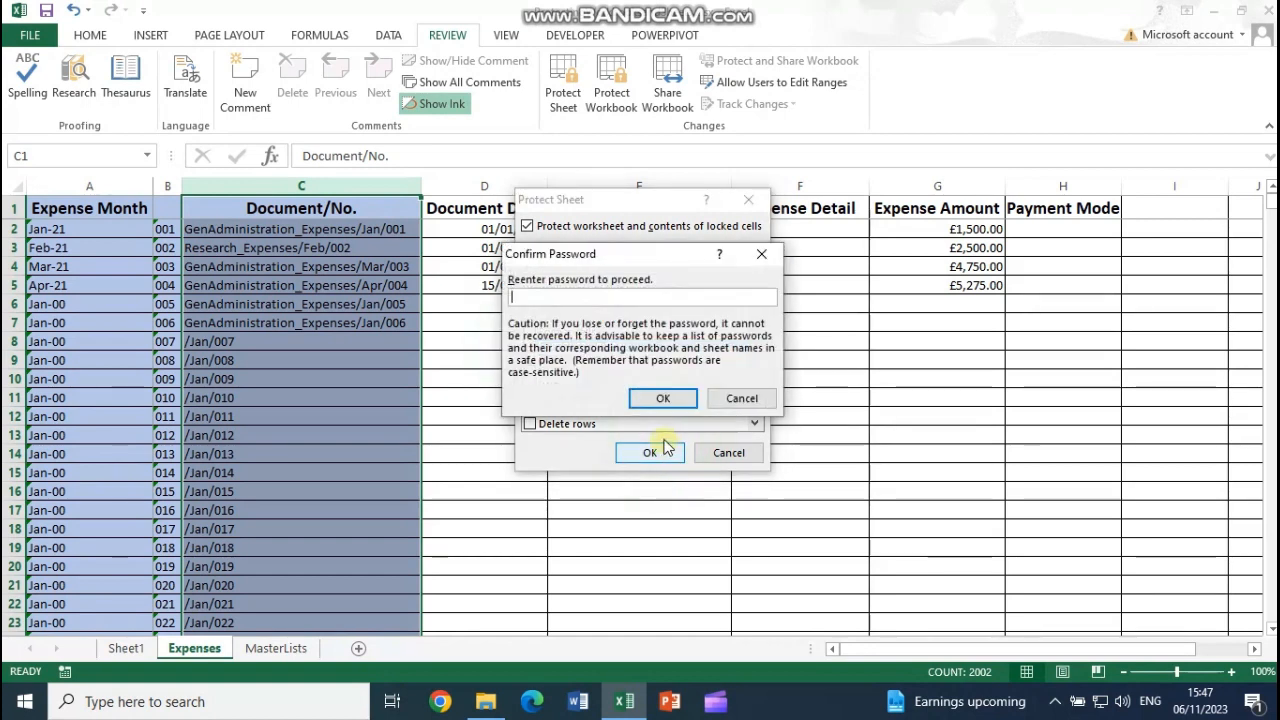
{"action": "type", "text": "•••••"}
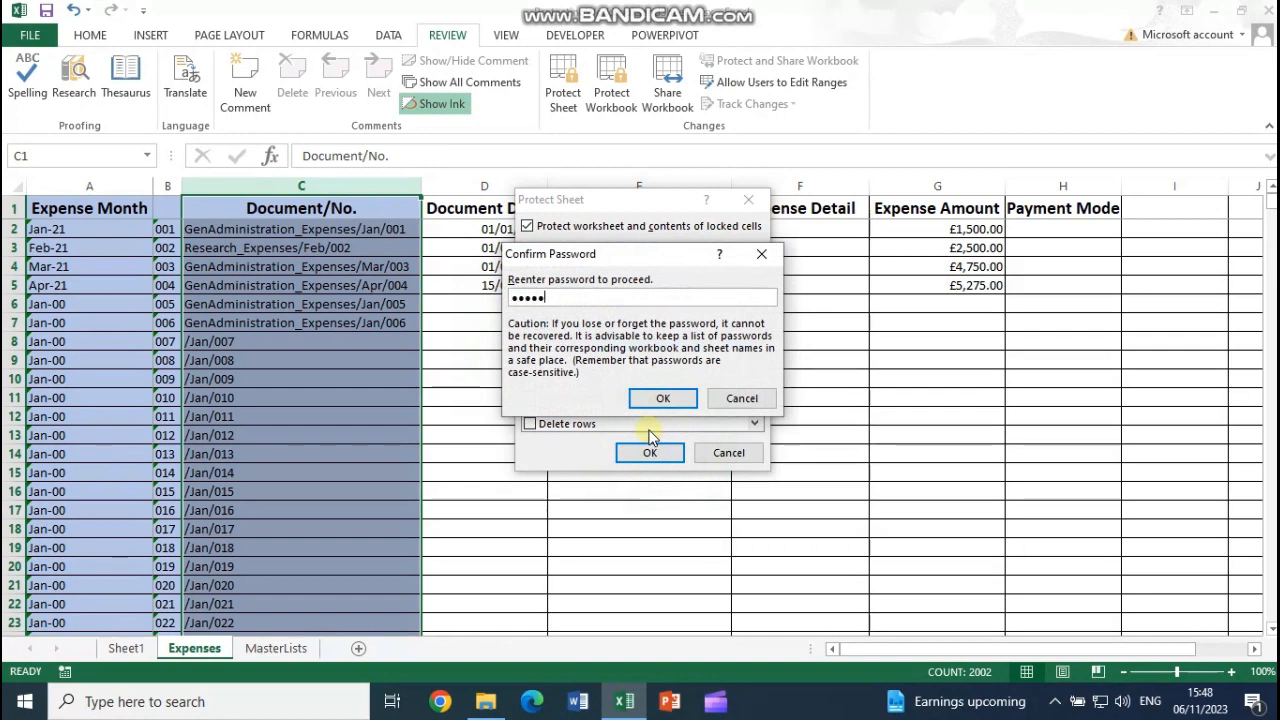
{"action": "type", "text": "•••"}
{"action": "key", "text": "Return"}
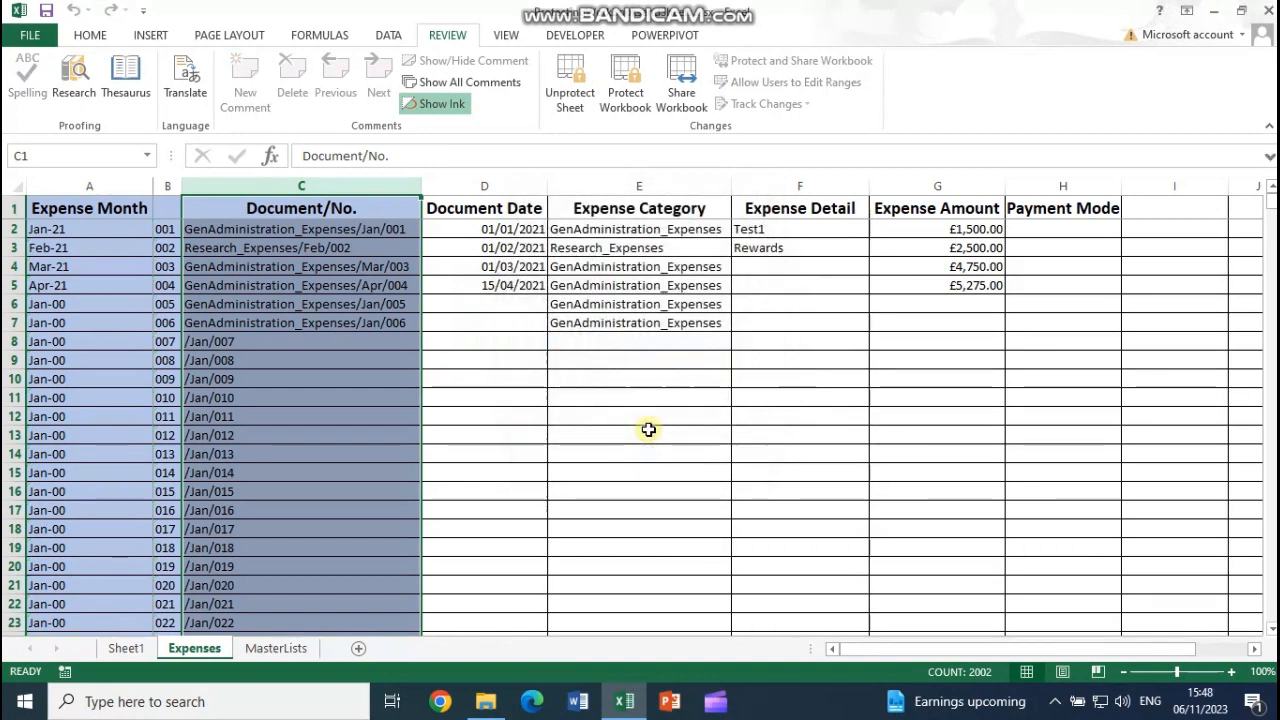
Step: Try editing a locked cell on the protected sheet and dismiss the warning
{"action": "left_click", "coordinate": [431, 383]}
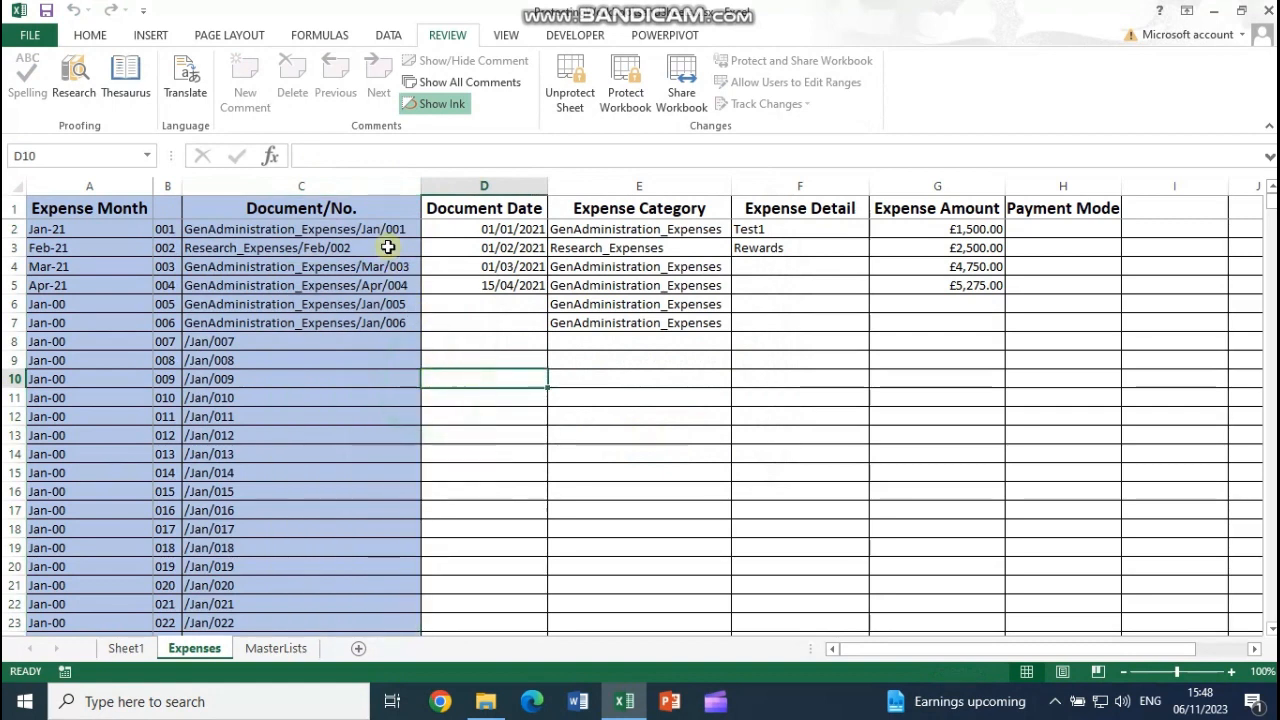
{"action": "left_click", "coordinate": [514, 247]}
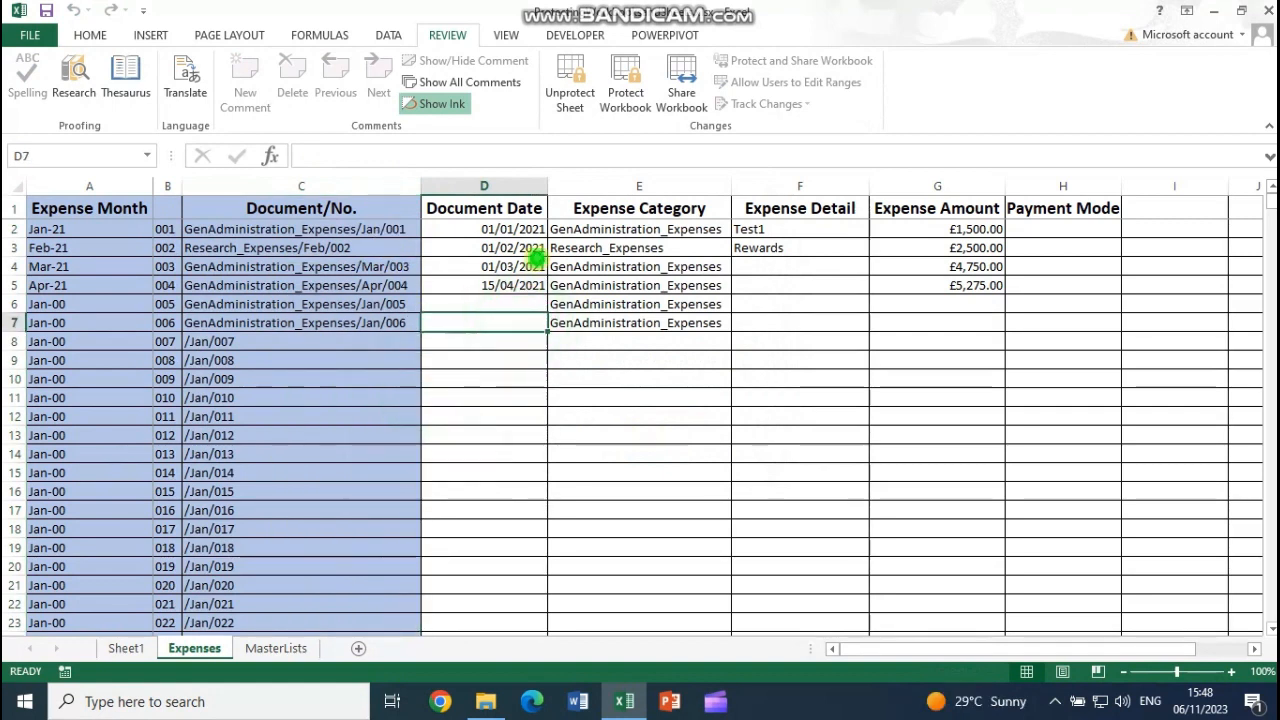
{"action": "left_click", "coordinate": [382, 231]}
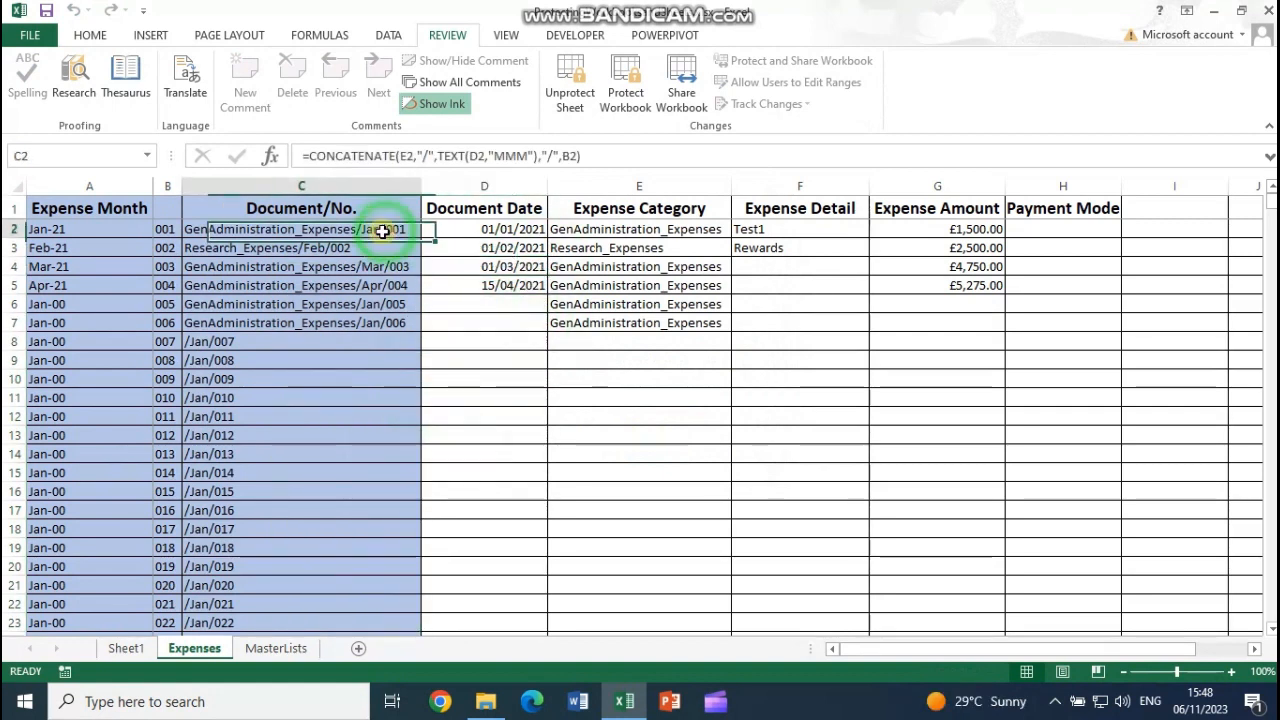
{"action": "double_click", "coordinate": [442, 370]}
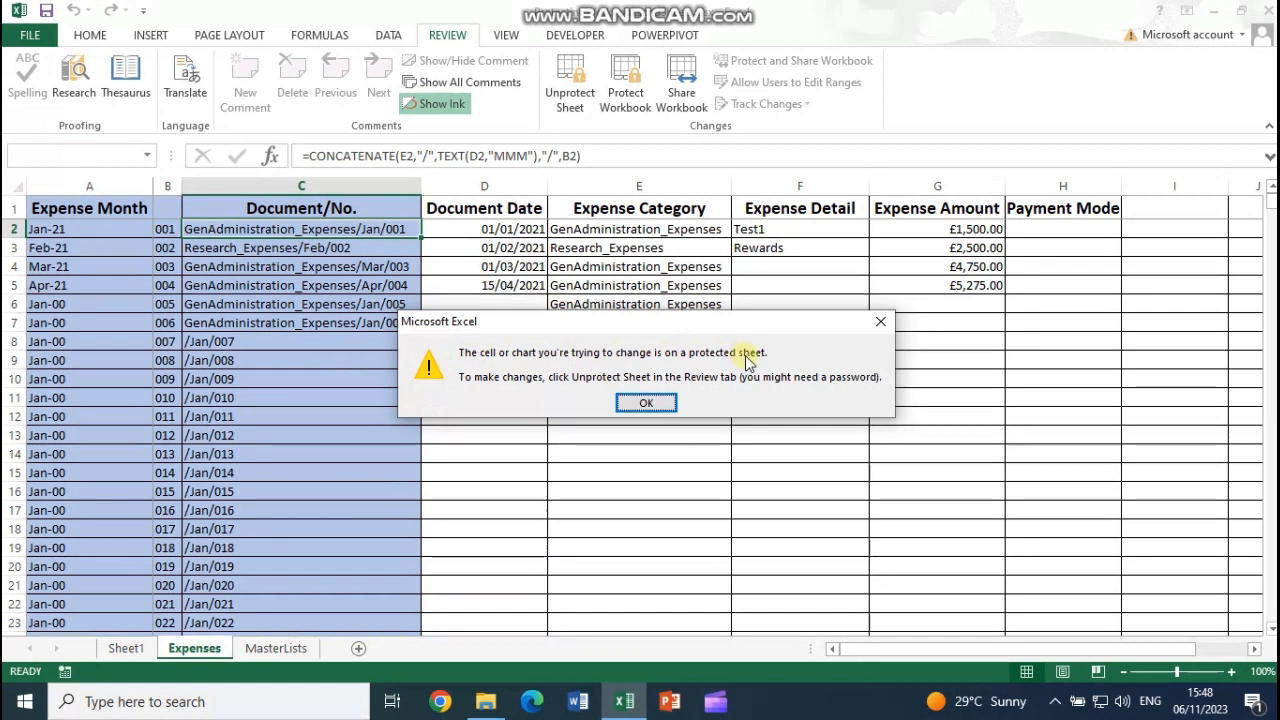
{"action": "left_click", "coordinate": [647, 403]}
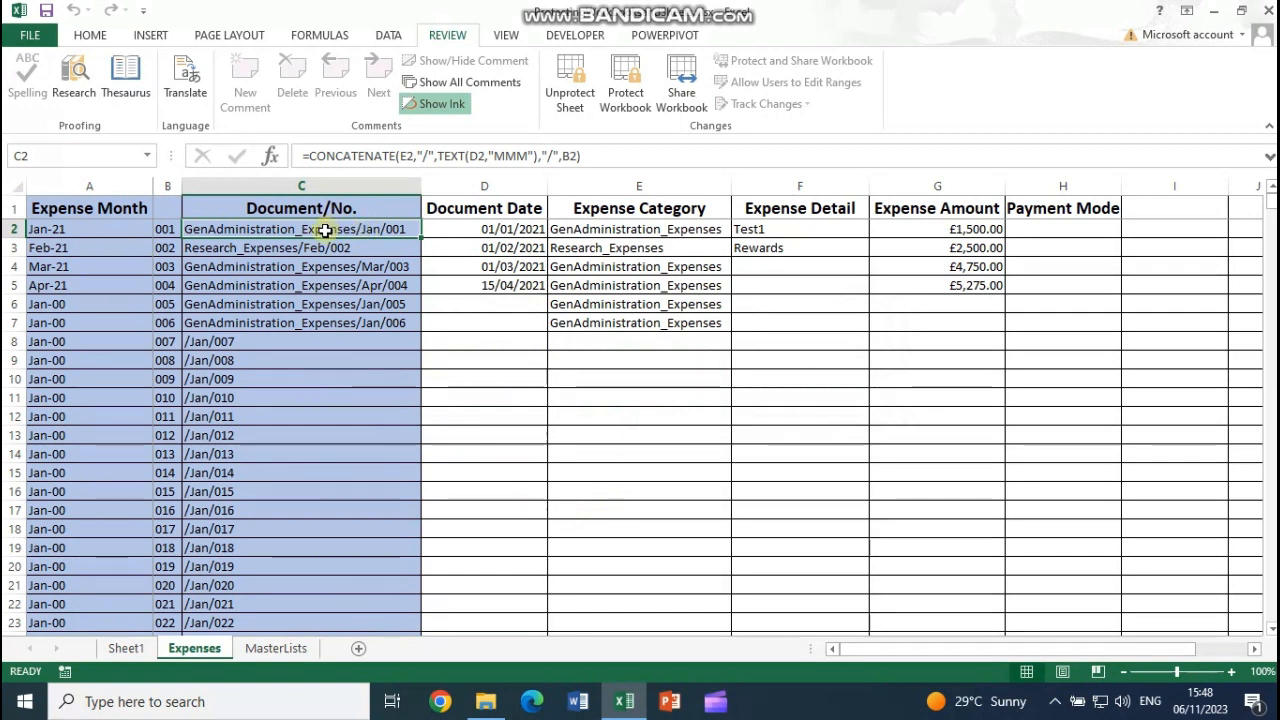
Step: Inspect several Document/No. cells, ending on C2 to view its formula
{"action": "left_click", "coordinate": [324, 249]}
{"action": "left_click", "coordinate": [320, 267]}
{"action": "left_click", "coordinate": [321, 320]}
{"action": "left_click", "coordinate": [328, 230]}
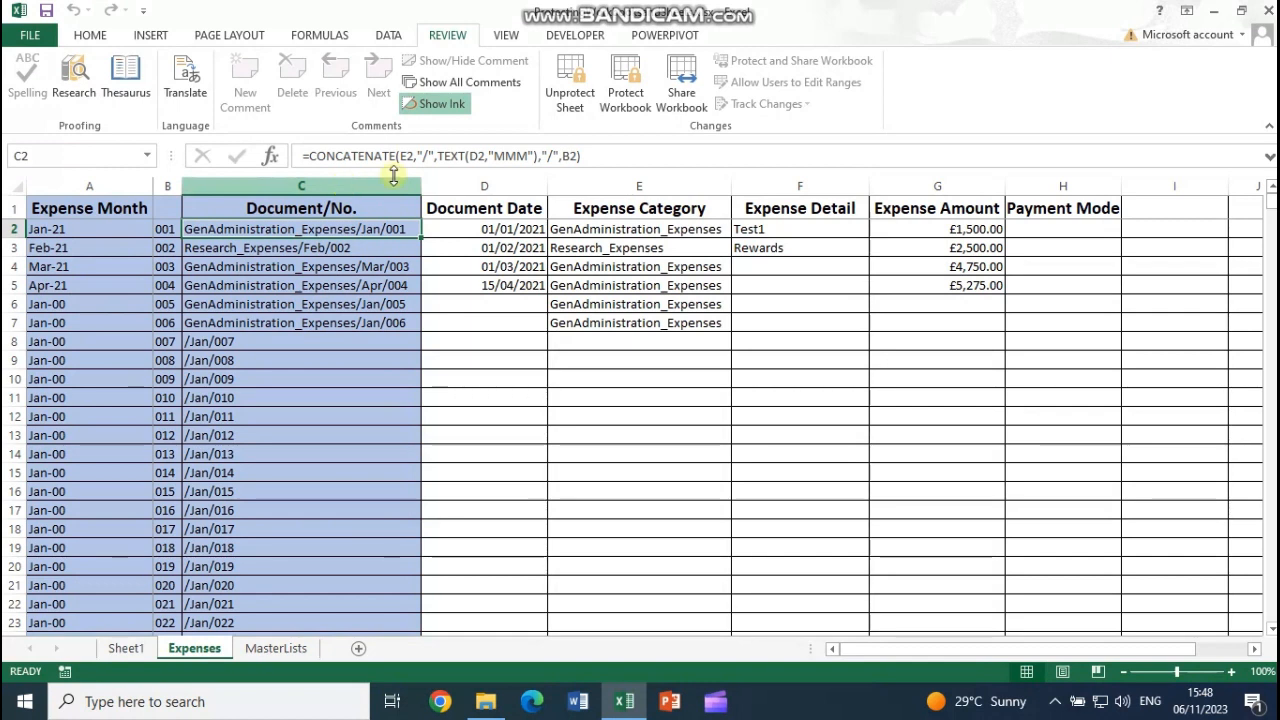
Step: Unprotect the Expenses sheet with its password and select the Document/No. column
{"action": "left_click", "coordinate": [567, 92]}
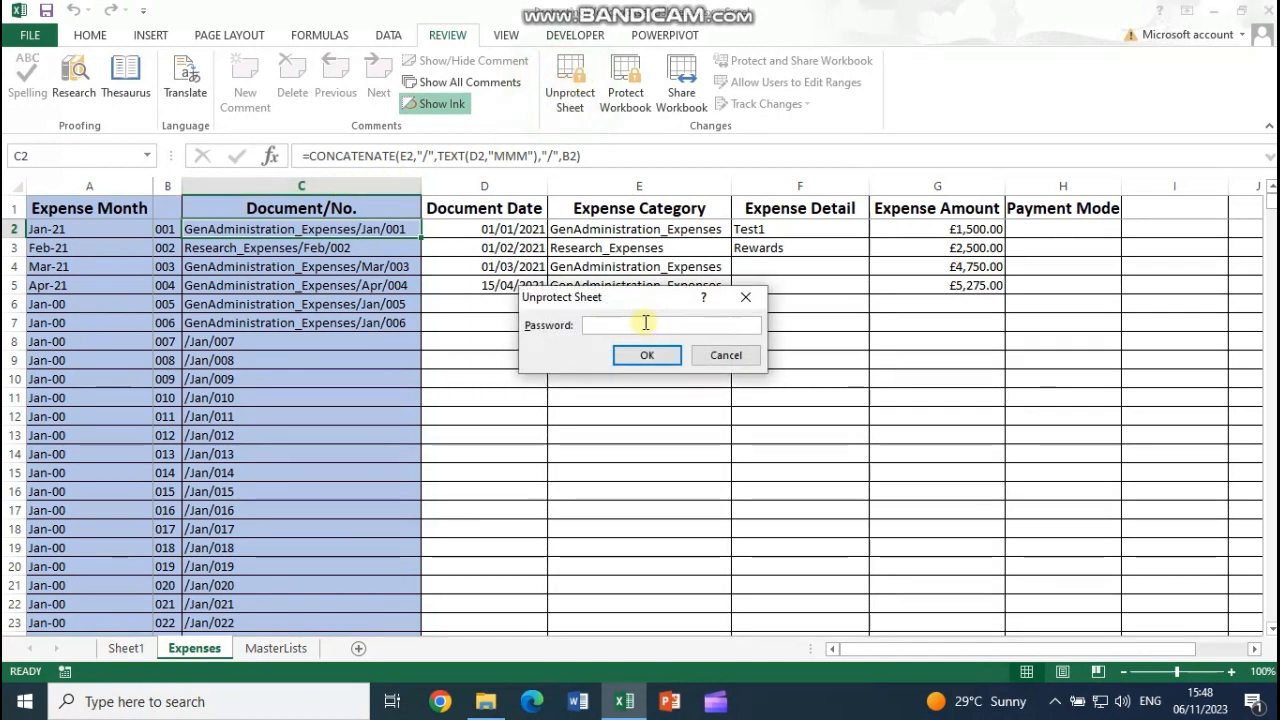
{"action": "type", "text": "12345"}
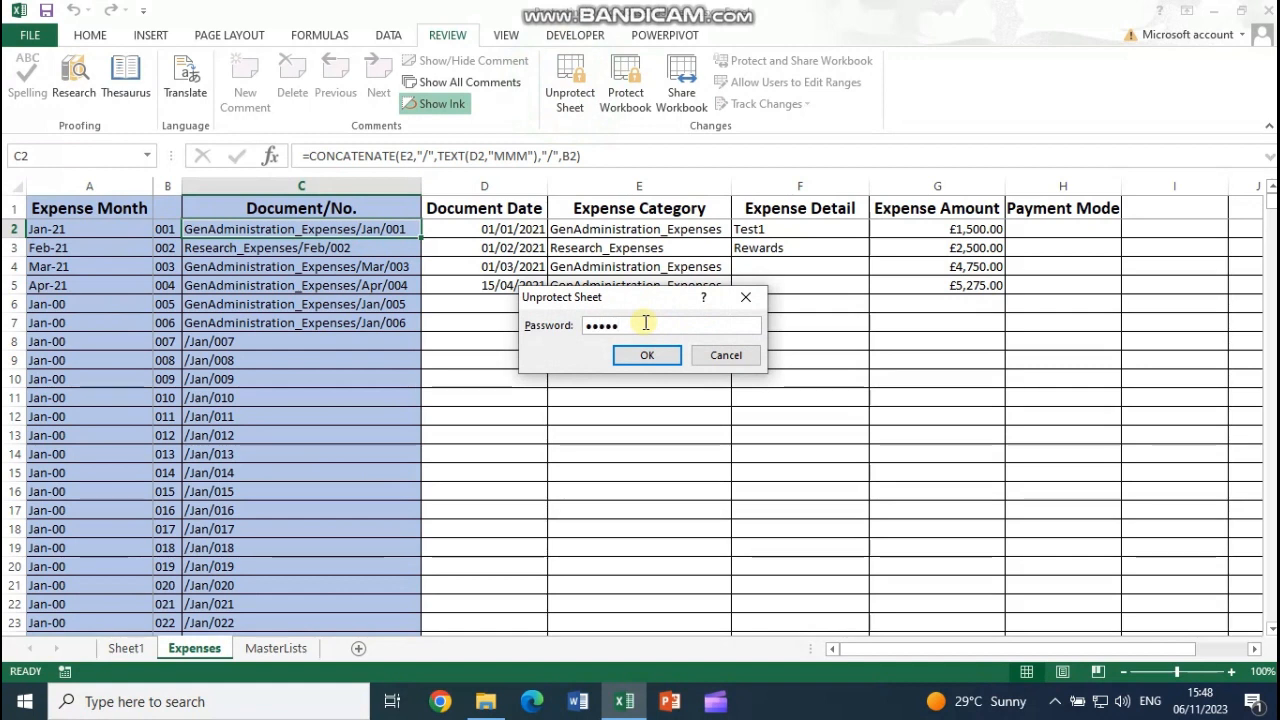
{"action": "key", "text": "Return"}
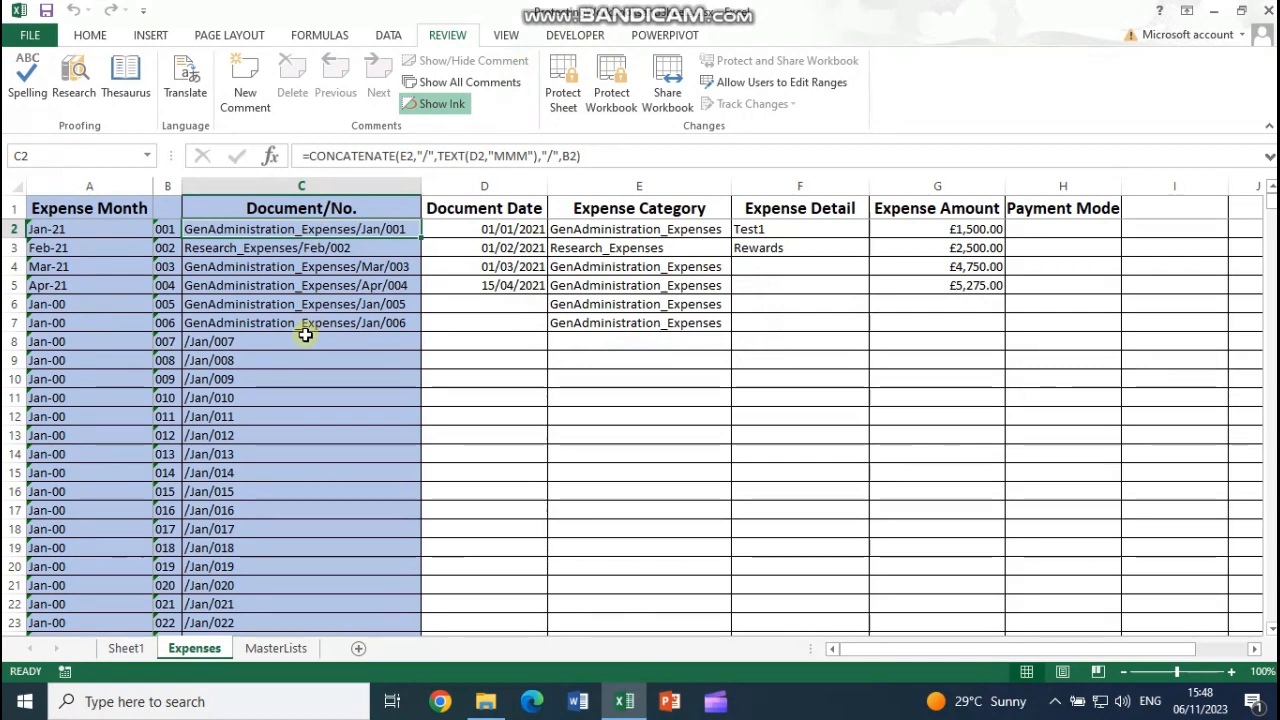
{"action": "left_click", "coordinate": [340, 188]}
Step: Tick Hidden for column C's cells in the Format Cells protection settings
{"action": "right_click", "coordinate": [339, 365]}
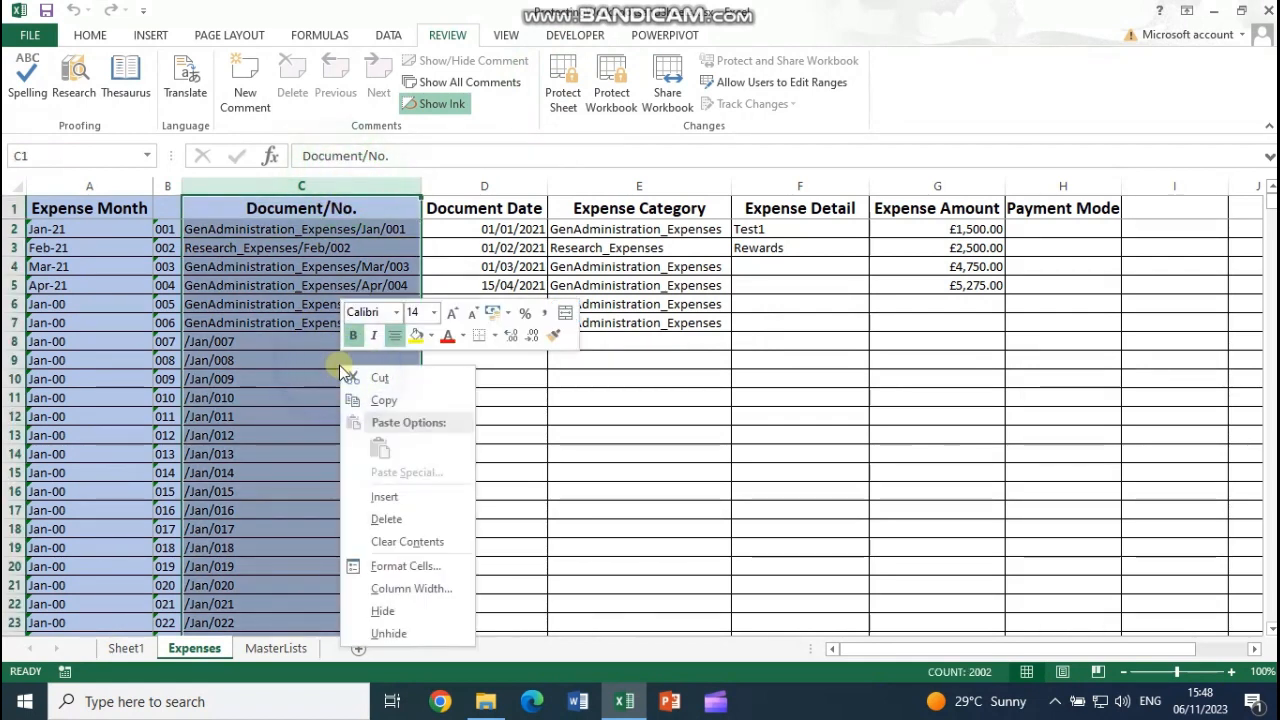
{"action": "left_click", "coordinate": [407, 563]}
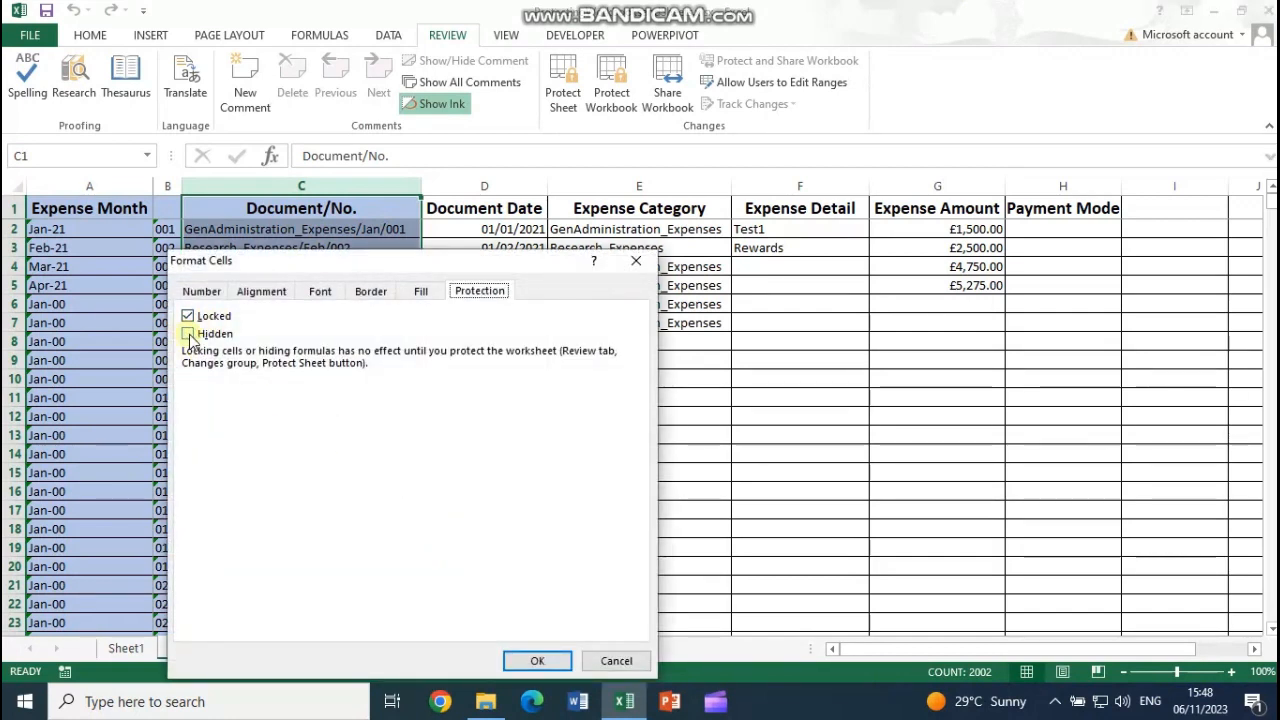
{"action": "left_click", "coordinate": [189, 336]}
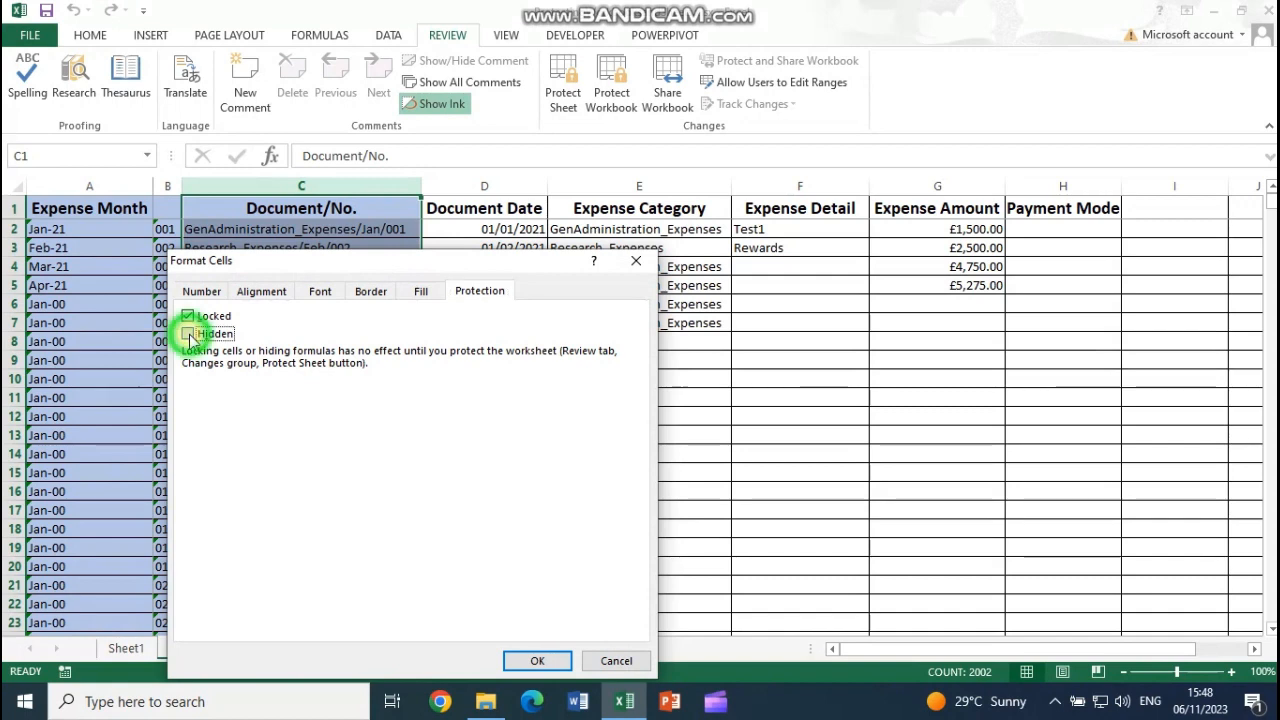
{"action": "left_click", "coordinate": [537, 660]}
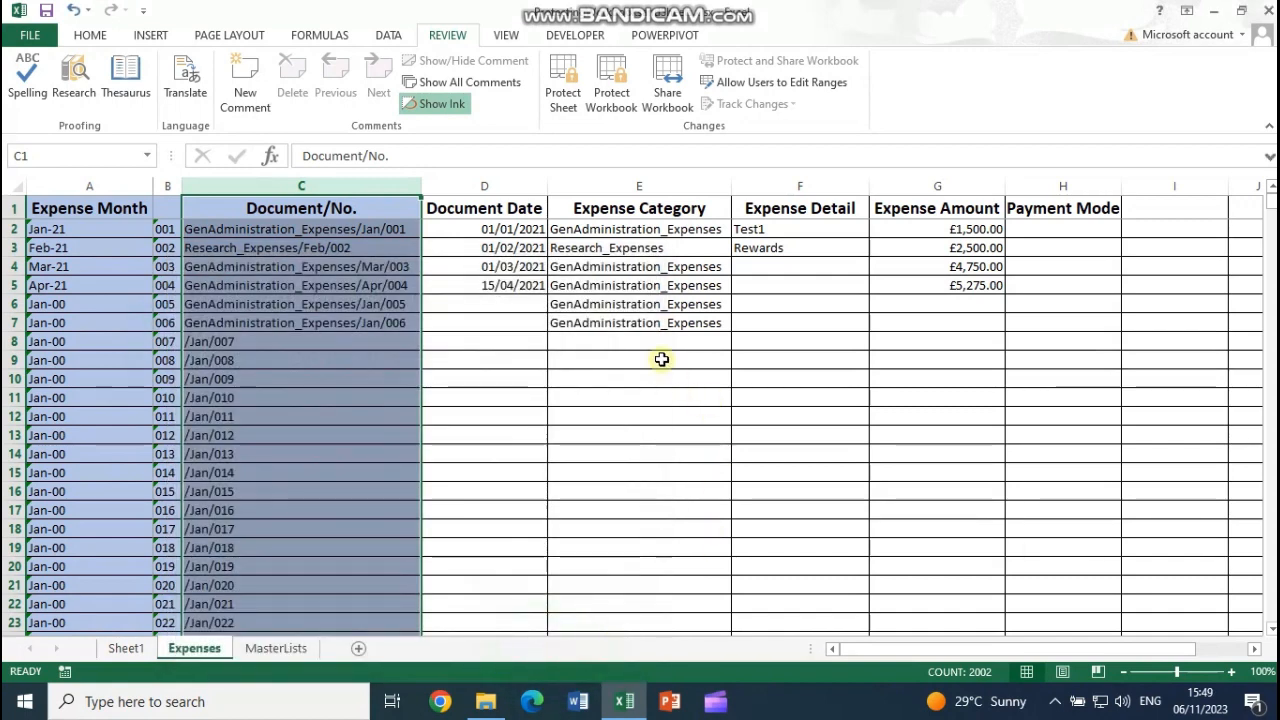
Step: Re-protect the Expenses sheet, entering and confirming the sheet password
{"action": "left_click", "coordinate": [565, 100]}
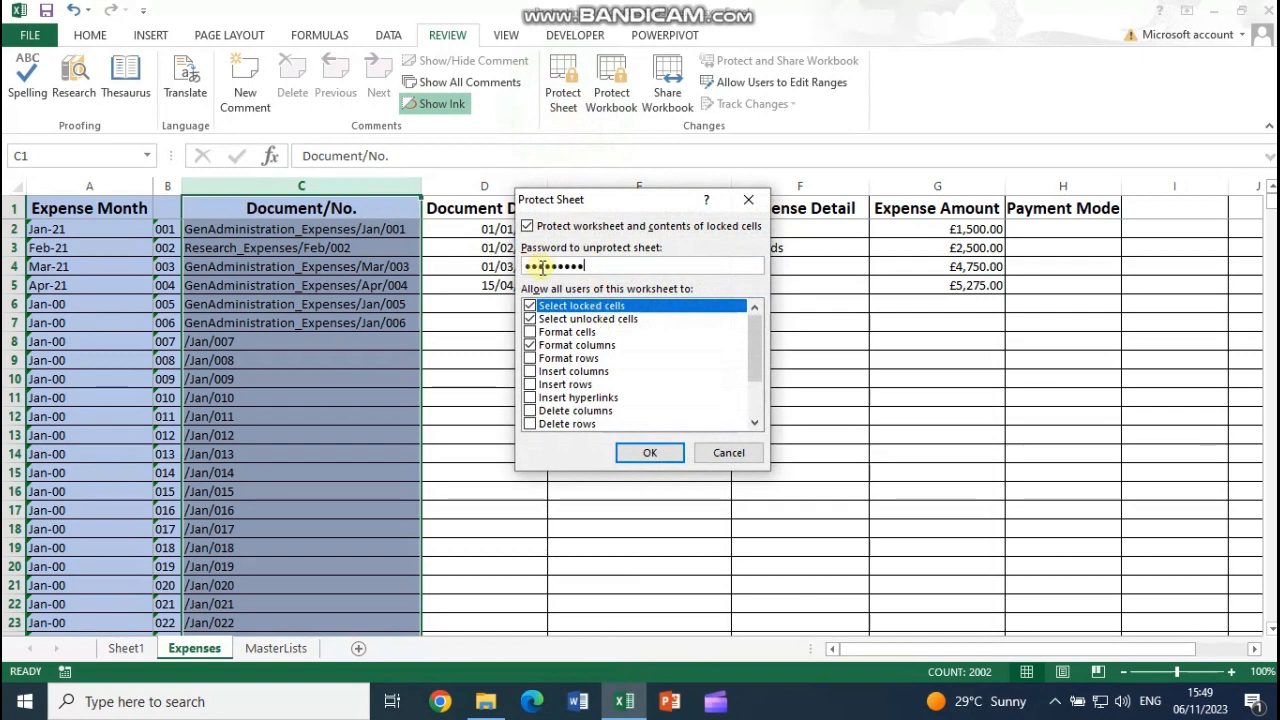
{"action": "key", "text": "Return"}
{"action": "type", "text": "•••"}
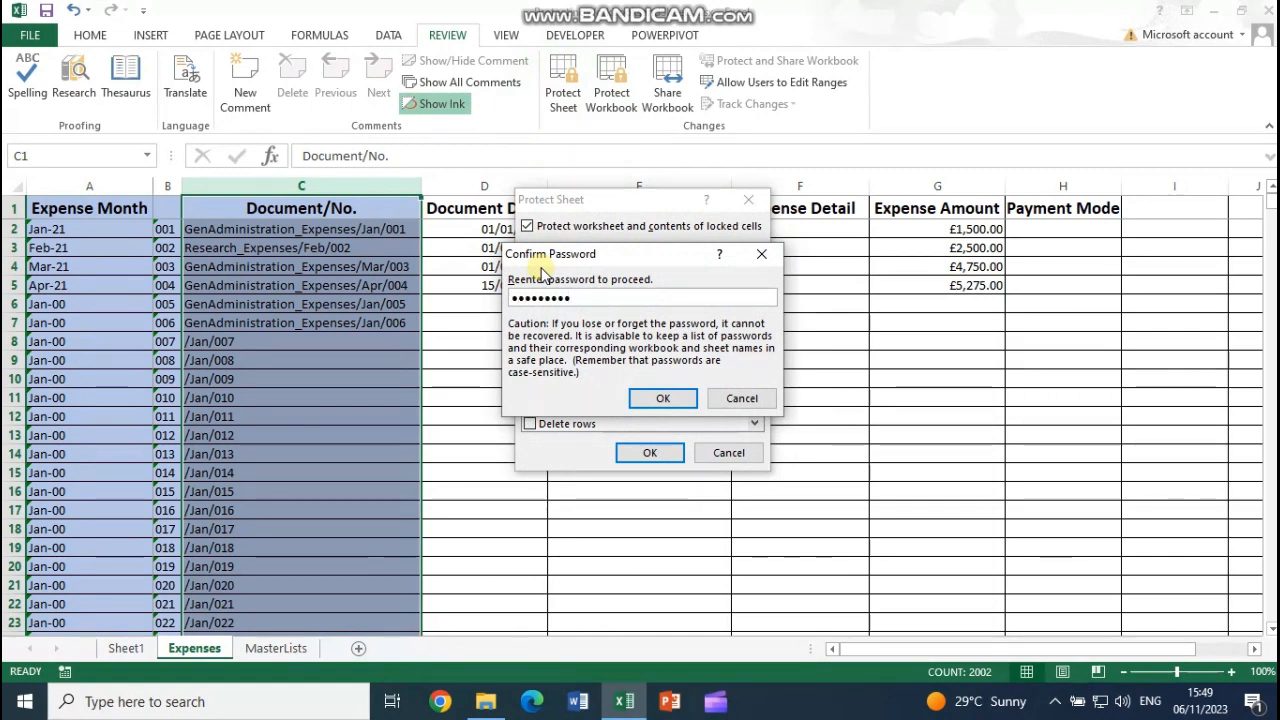
{"action": "key", "text": "Return"}
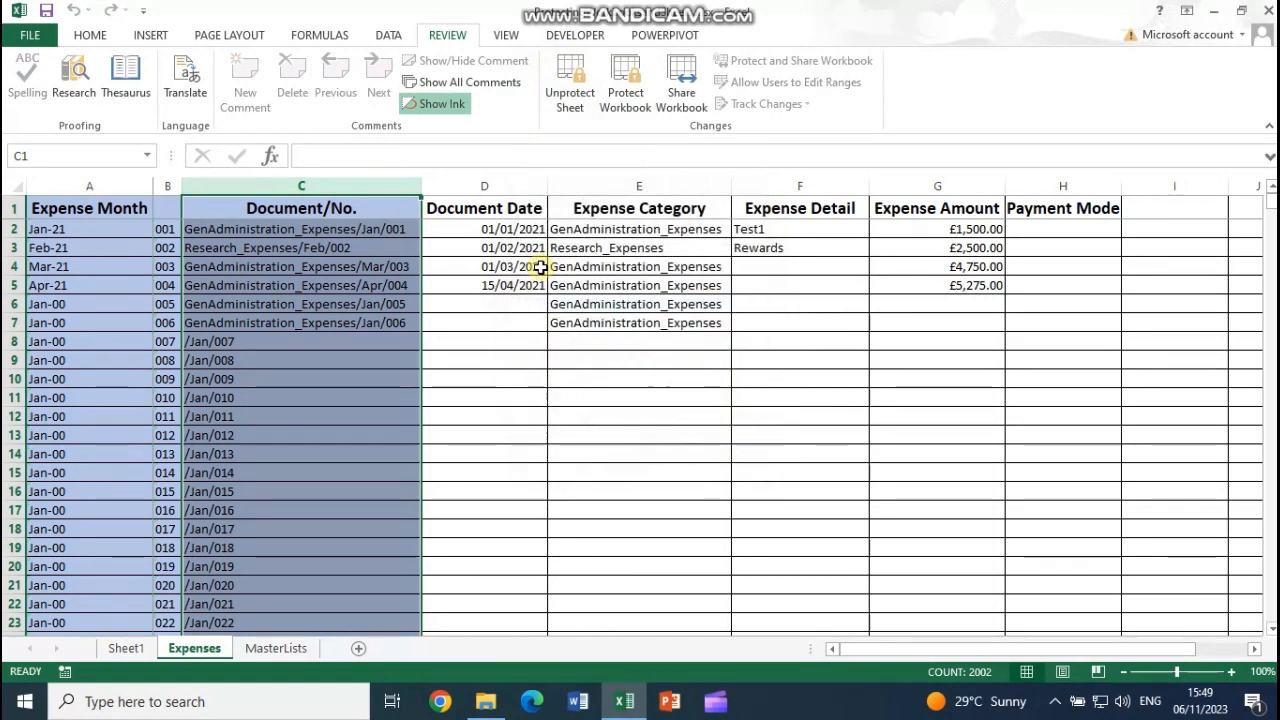
Step: Confirm cells C2 to C8 show no formula, then unprotect the sheet with its password
{"action": "left_click", "coordinate": [307, 341]}
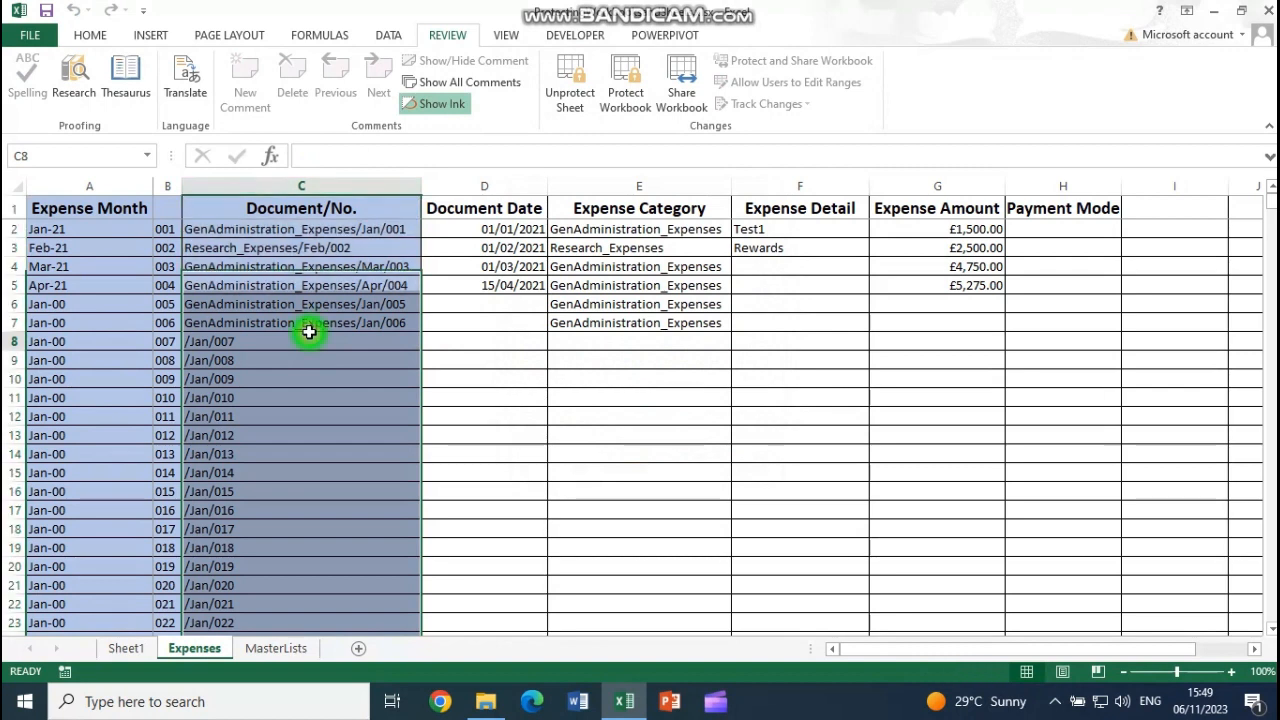
{"action": "left_click", "coordinate": [322, 230]}
{"action": "left_click", "coordinate": [296, 283]}
{"action": "left_click", "coordinate": [299, 359]}
{"action": "left_click", "coordinate": [310, 306]}
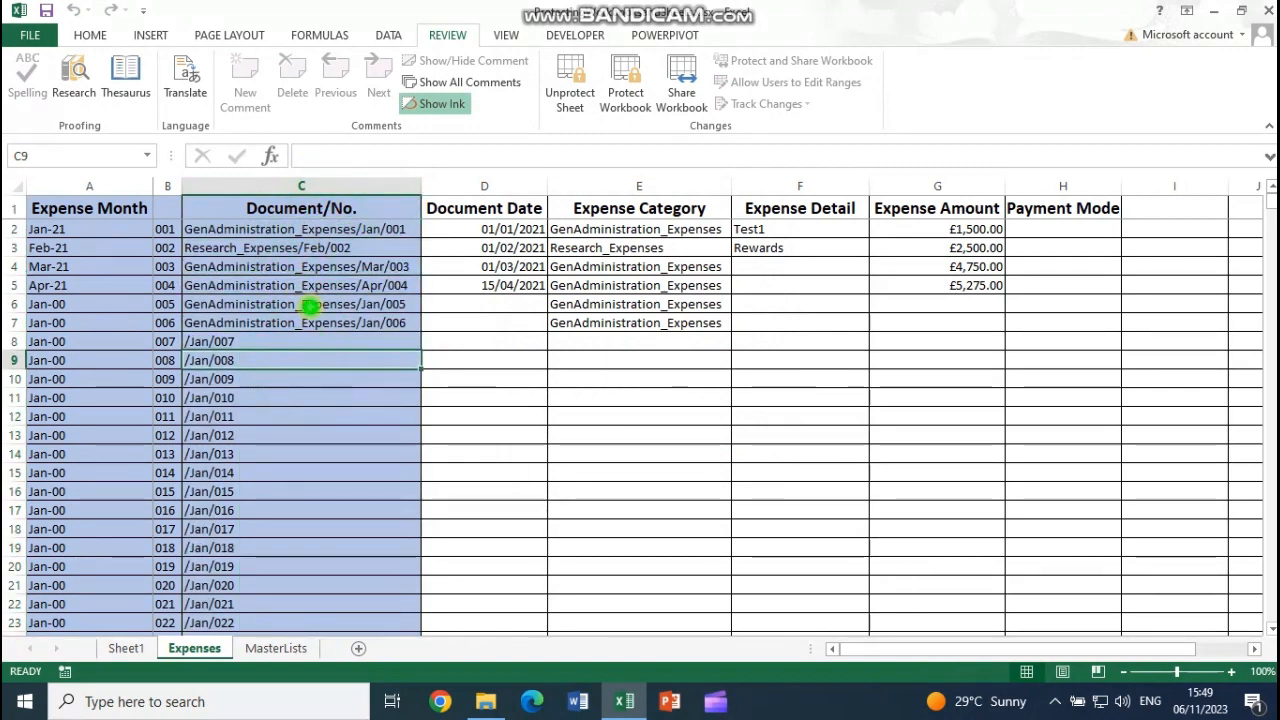
{"action": "left_click", "coordinate": [304, 262]}
{"action": "left_click", "coordinate": [301, 229]}
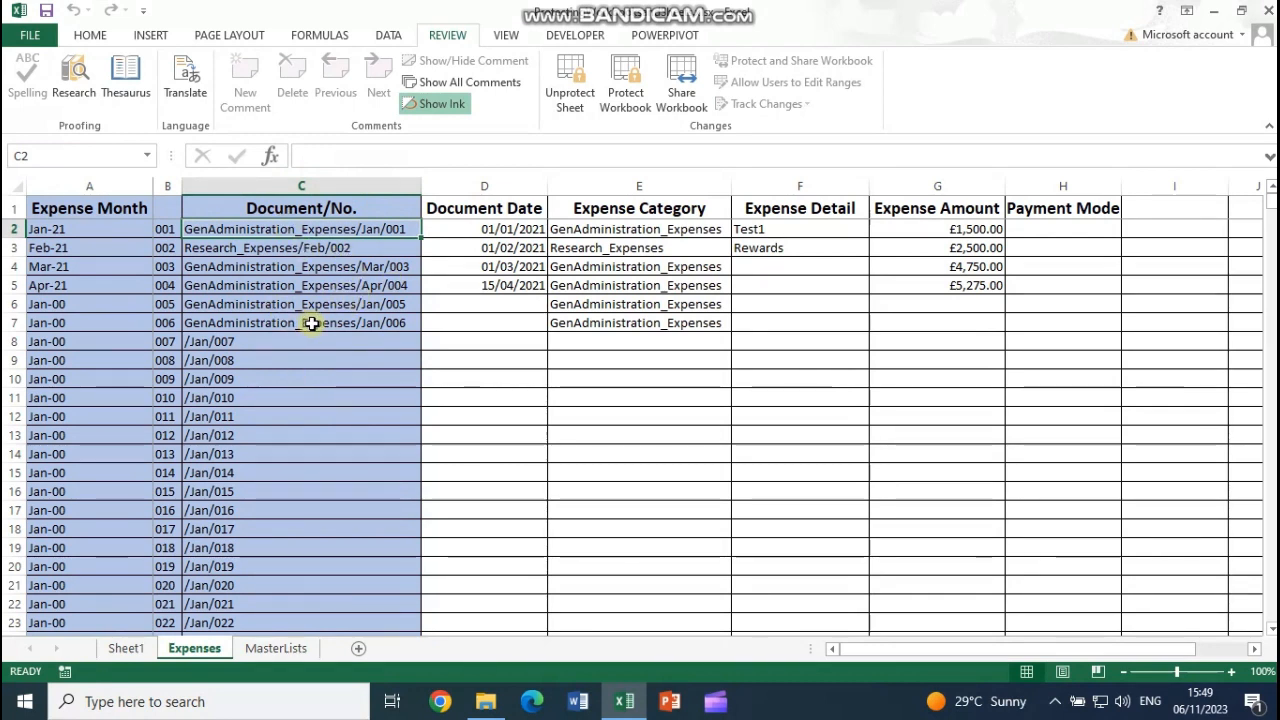
{"action": "left_click", "coordinate": [569, 88]}
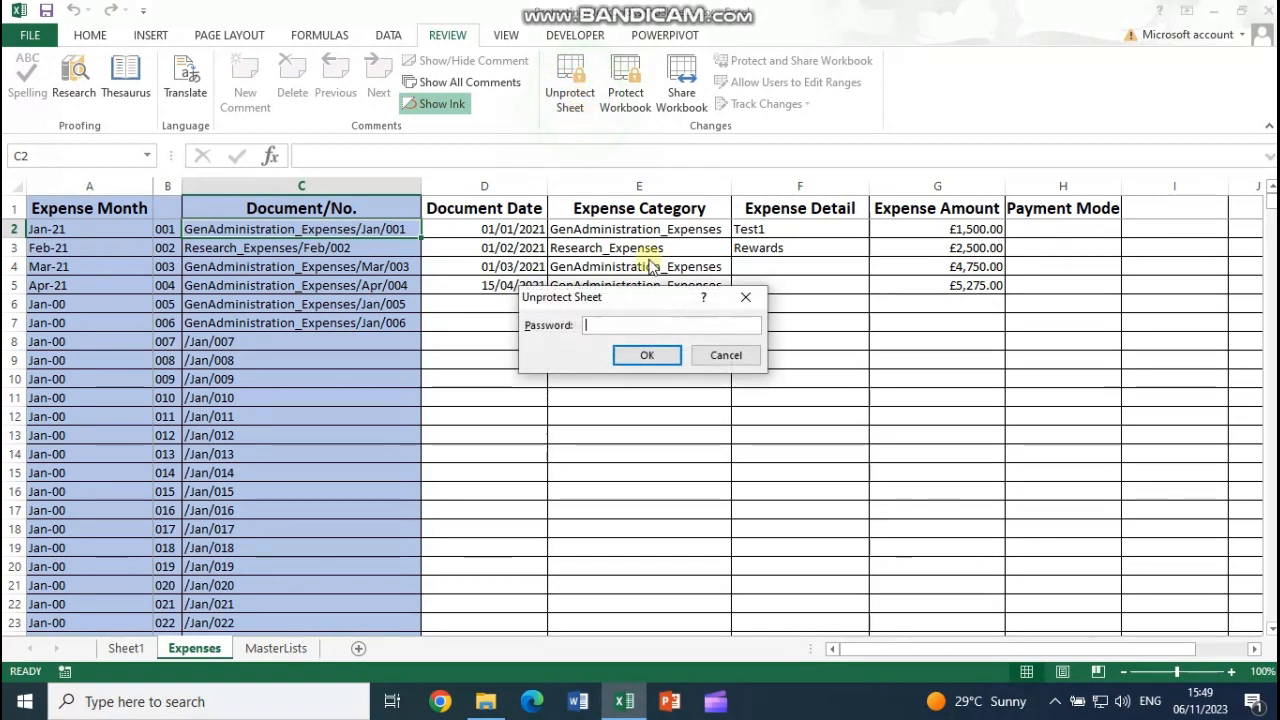
{"action": "left_click", "coordinate": [649, 357]}
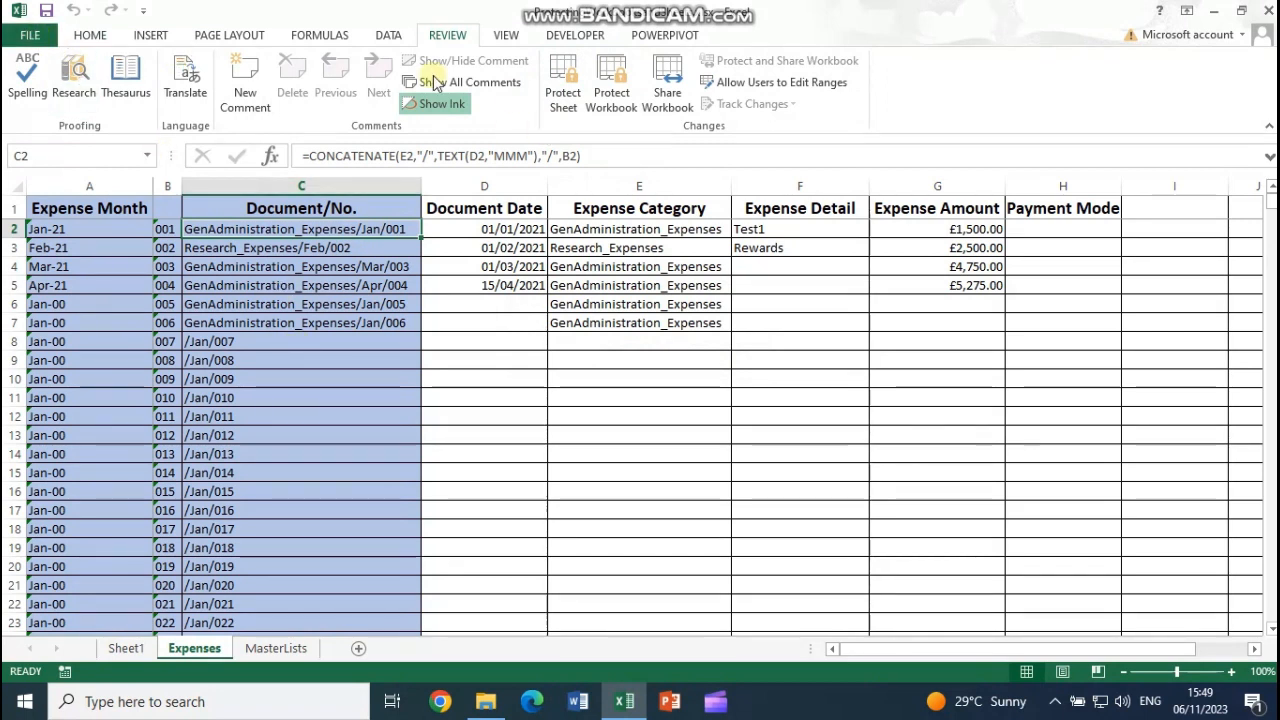
Step: Mark the workbook as Final, acknowledge both notices, then override it with Edit Anyway
{"action": "left_click", "coordinate": [41, 37]}
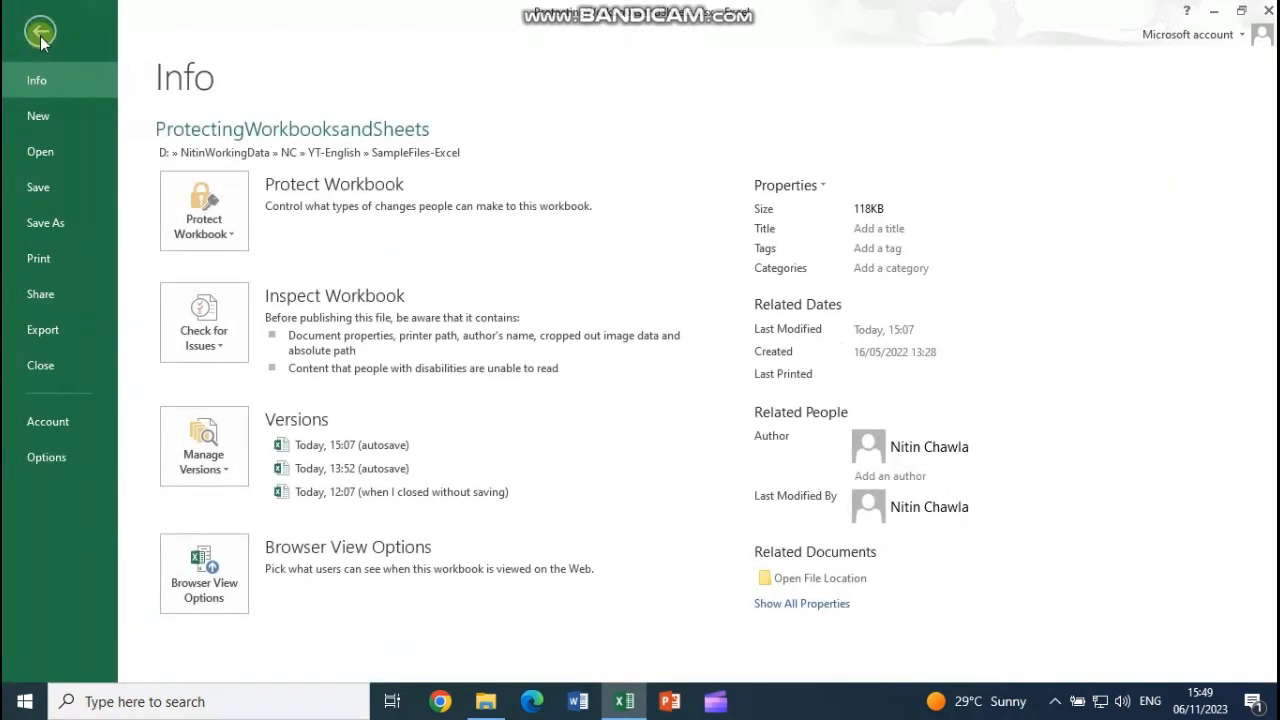
{"action": "left_click", "coordinate": [235, 236]}
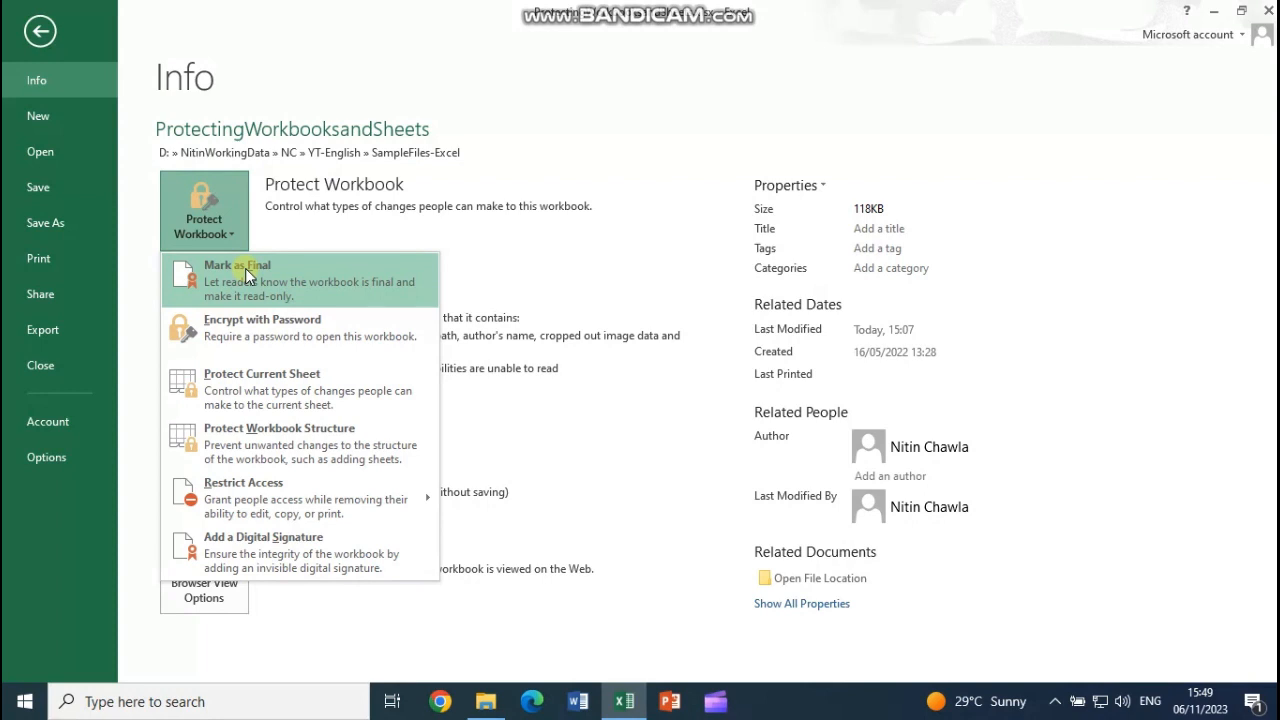
{"action": "left_click", "coordinate": [245, 268]}
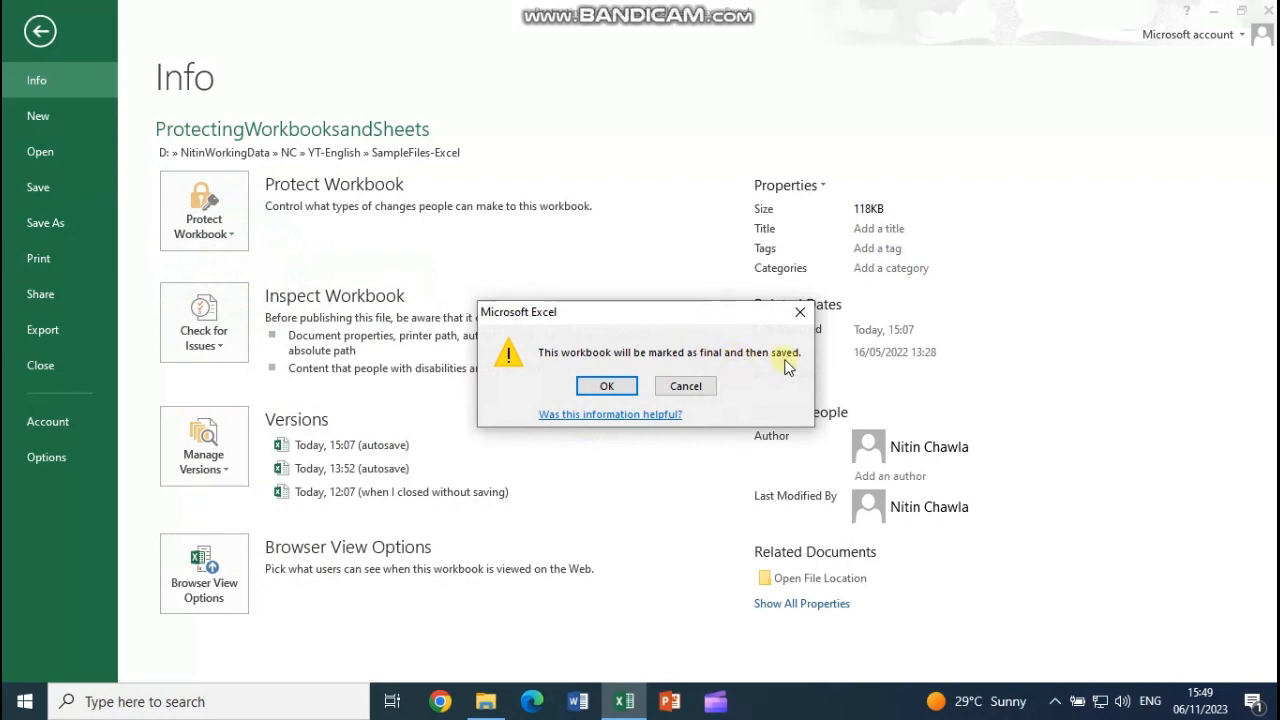
{"action": "left_click", "coordinate": [622, 386]}
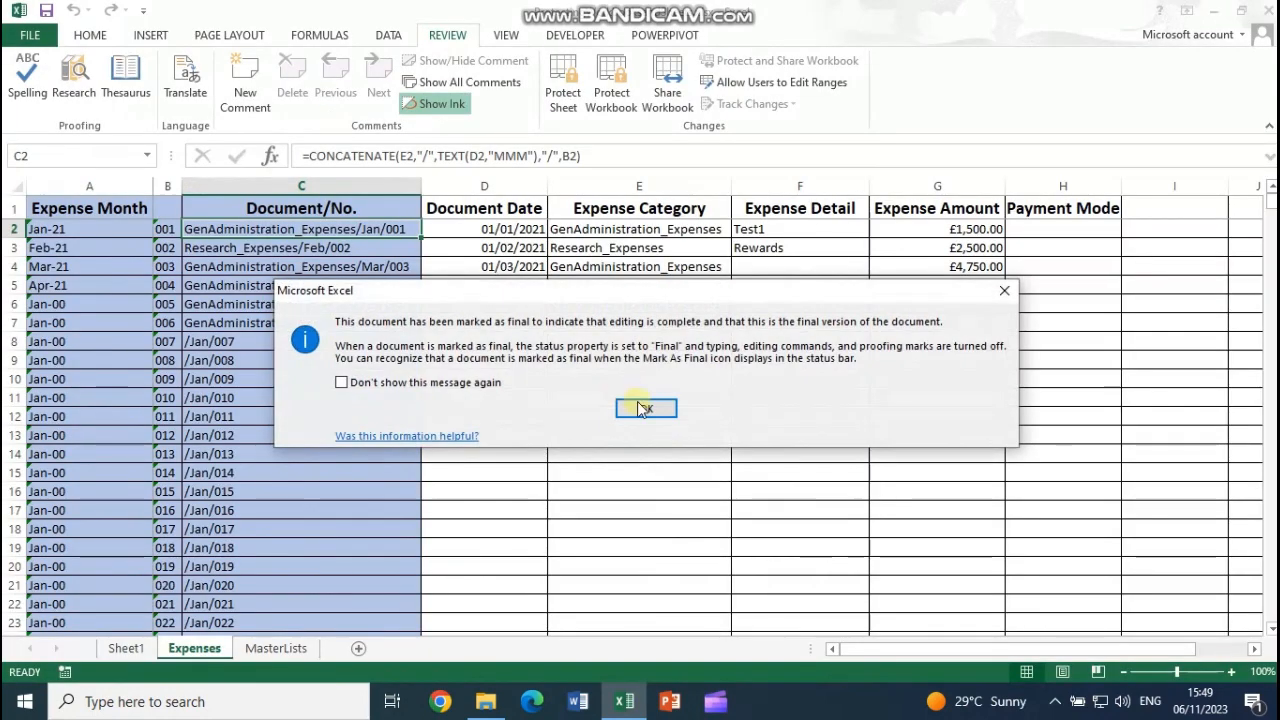
{"action": "left_click", "coordinate": [645, 405]}
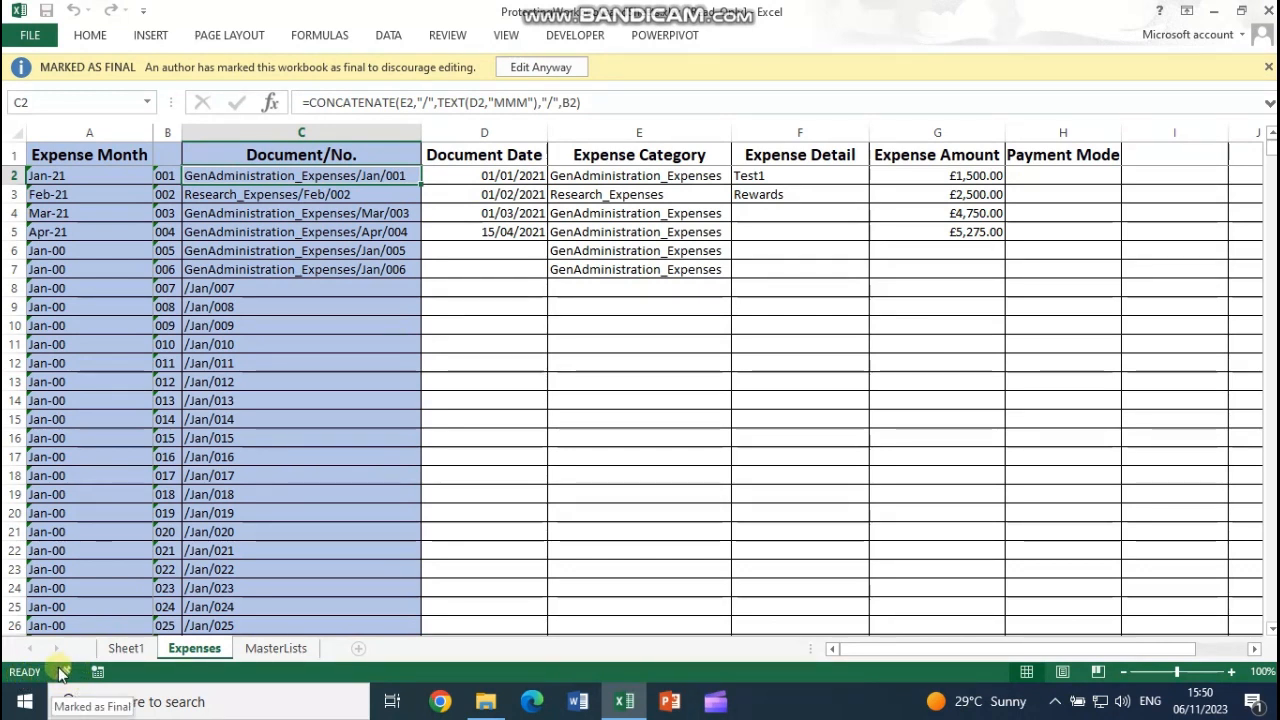
{"action": "left_click", "coordinate": [535, 67]}
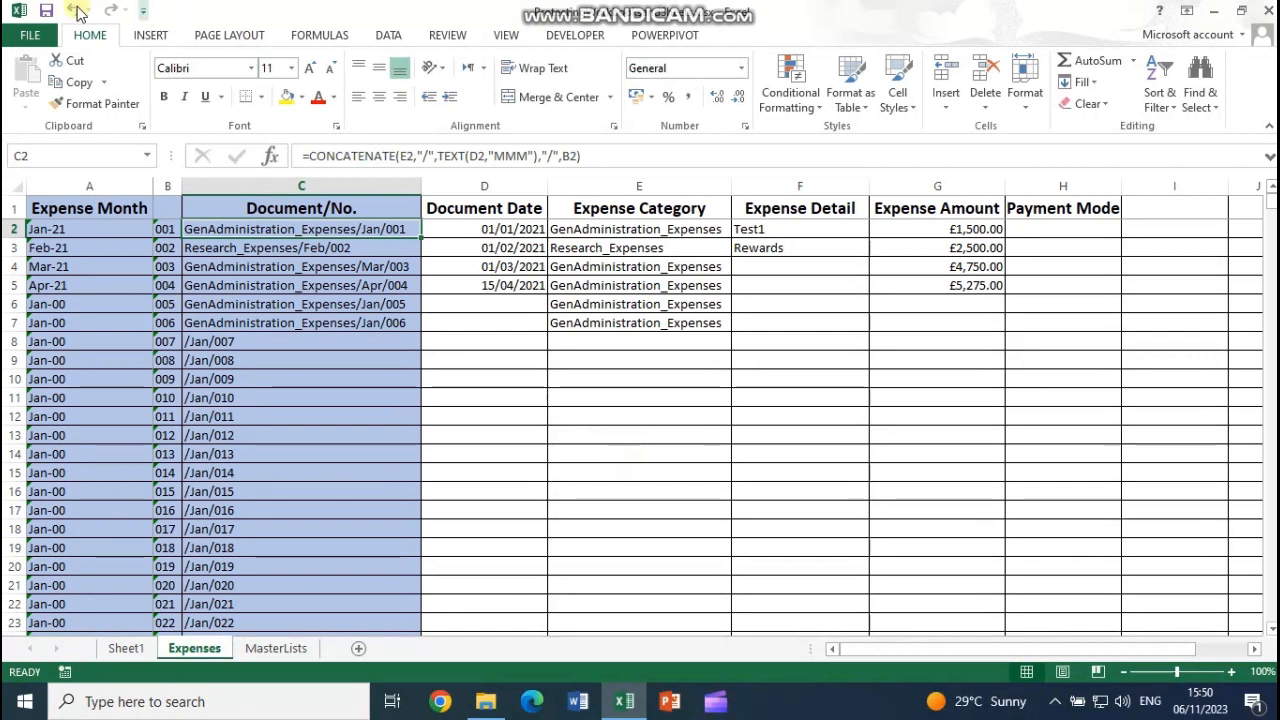
Step: Encrypt the workbook with a password to open, entering and confirming the password
{"action": "left_click", "coordinate": [30, 35]}
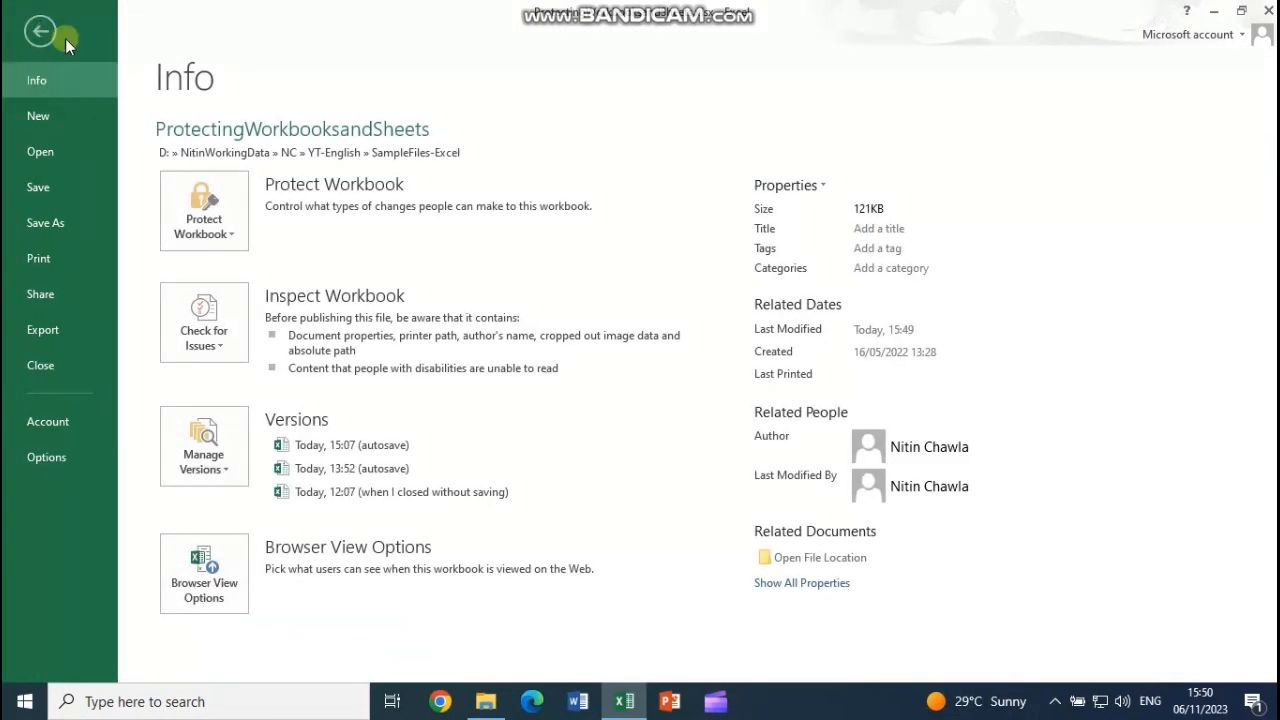
{"action": "left_click", "coordinate": [219, 242]}
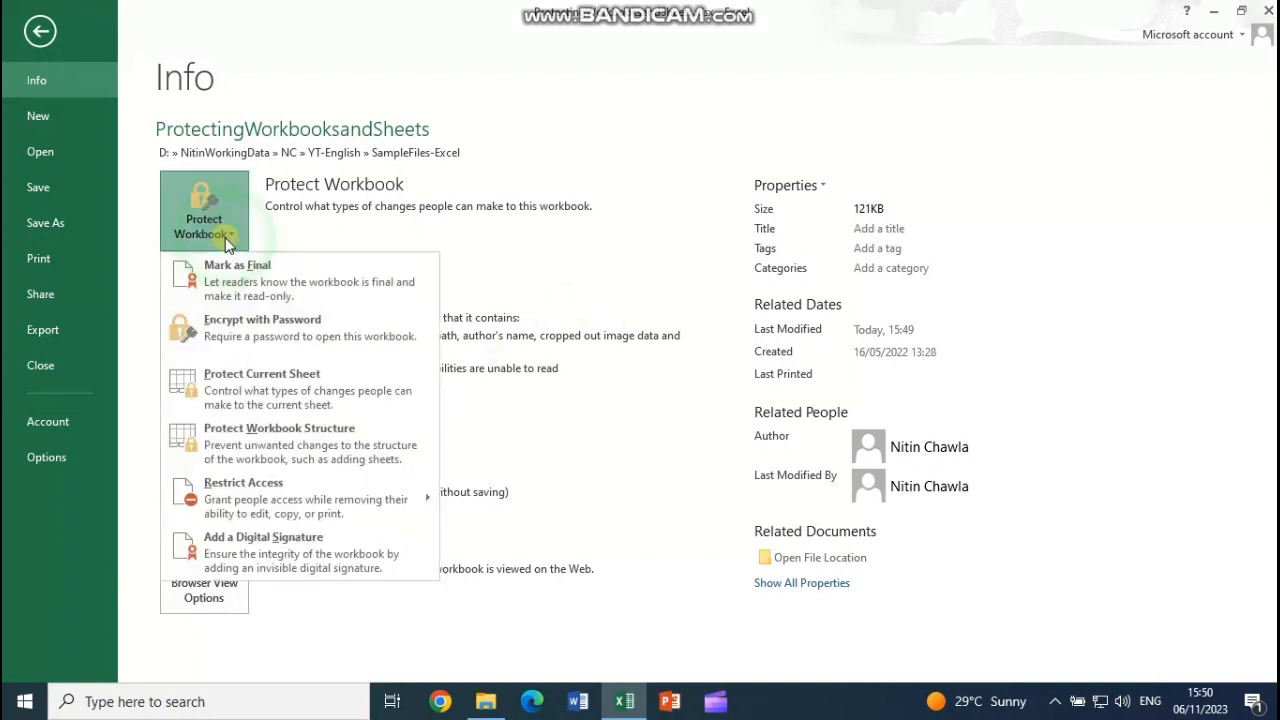
{"action": "left_click", "coordinate": [248, 341]}
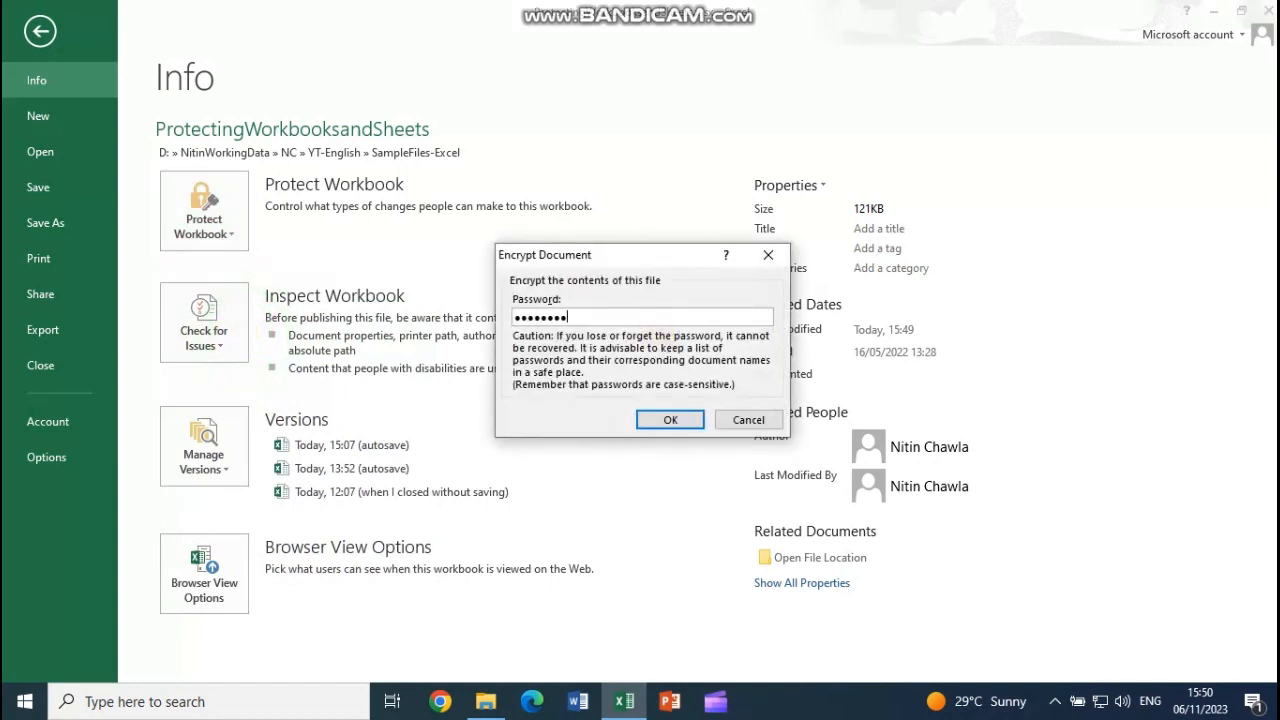
{"action": "key", "text": "Return"}
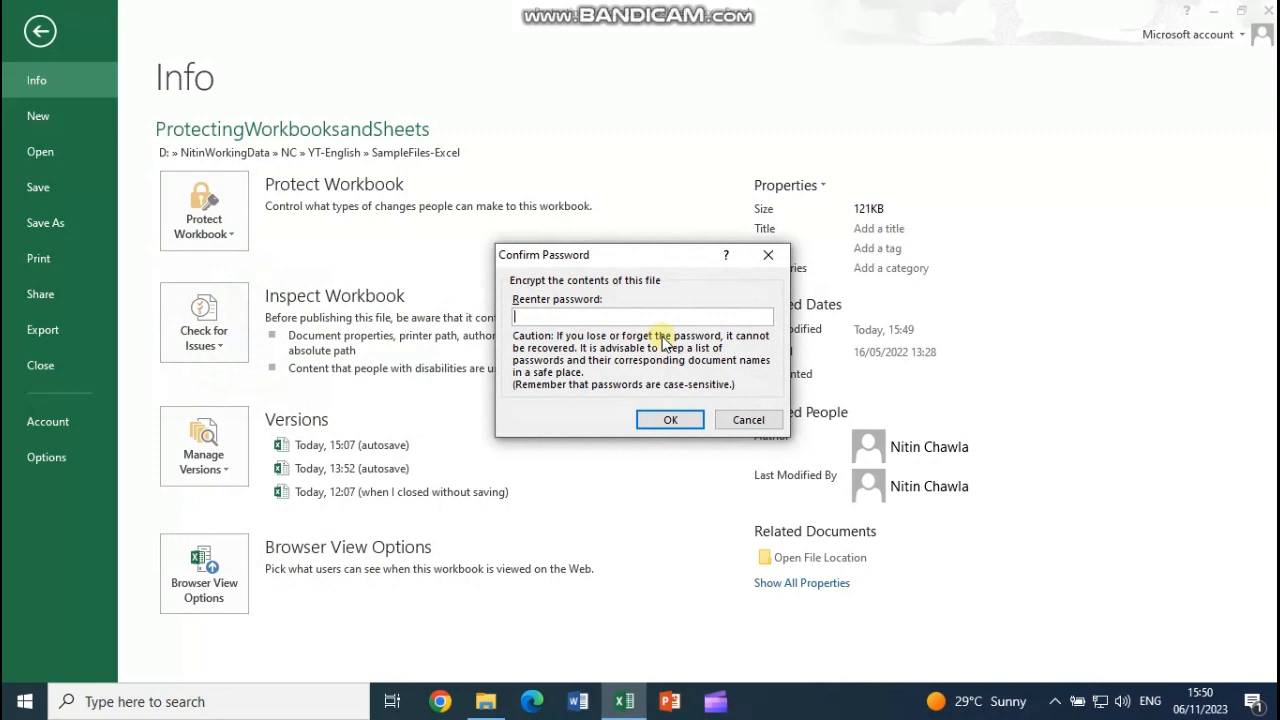
{"action": "type", "text": "123456789"}
{"action": "key", "text": "Return"}
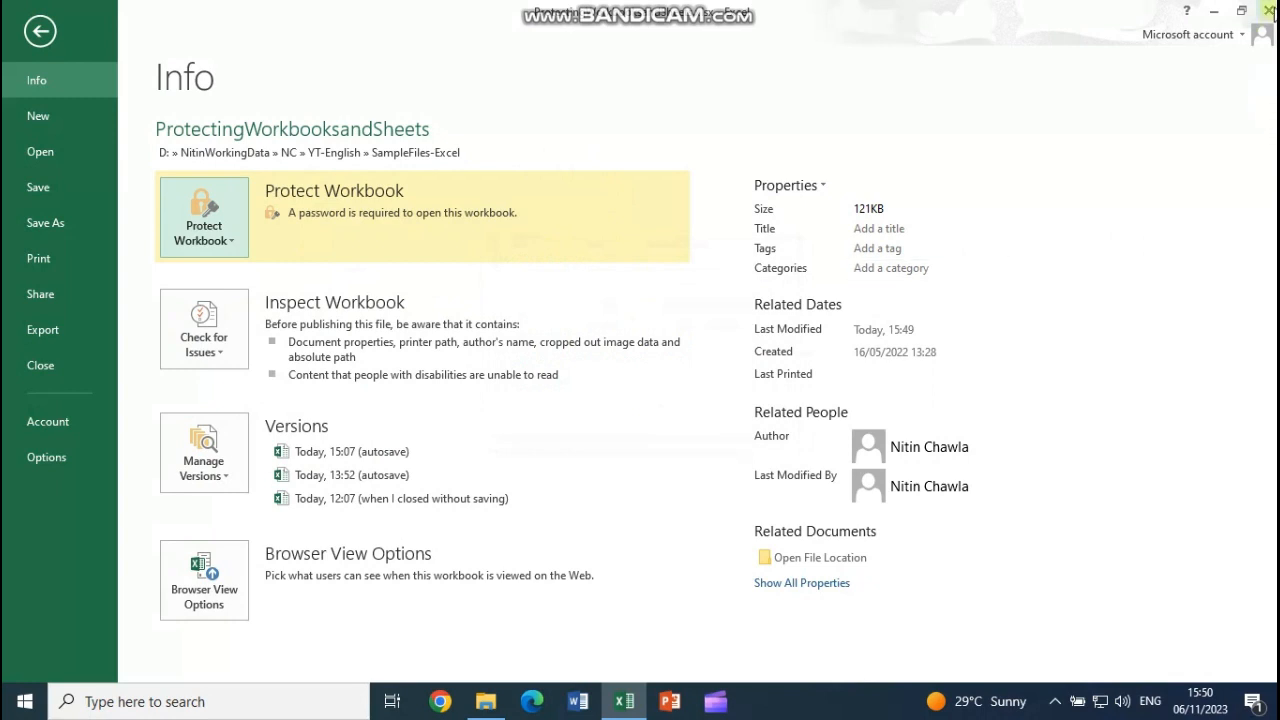
Step: Save and close the workbook, then reopen ProtectingWorkbooksandSheets.xlsx from the SampleFiles-Excel folder
{"action": "left_click", "coordinate": [1268, 10]}
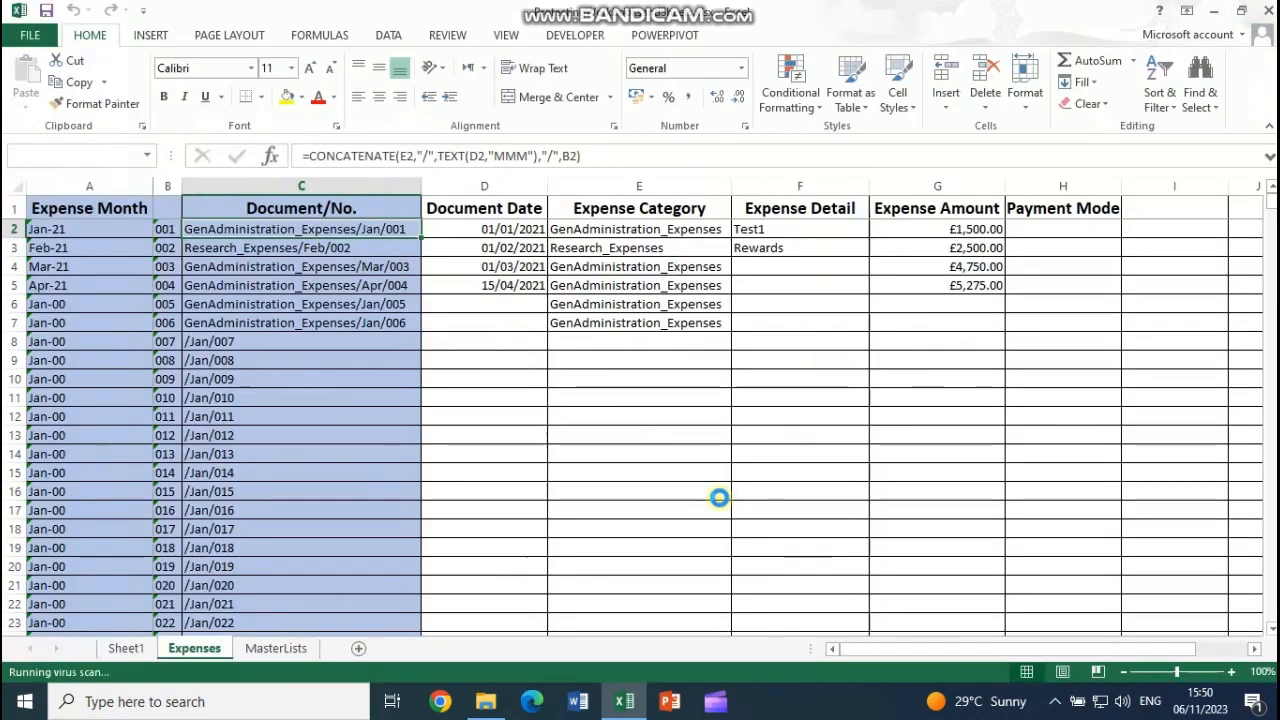
{"action": "left_click", "coordinate": [494, 373]}
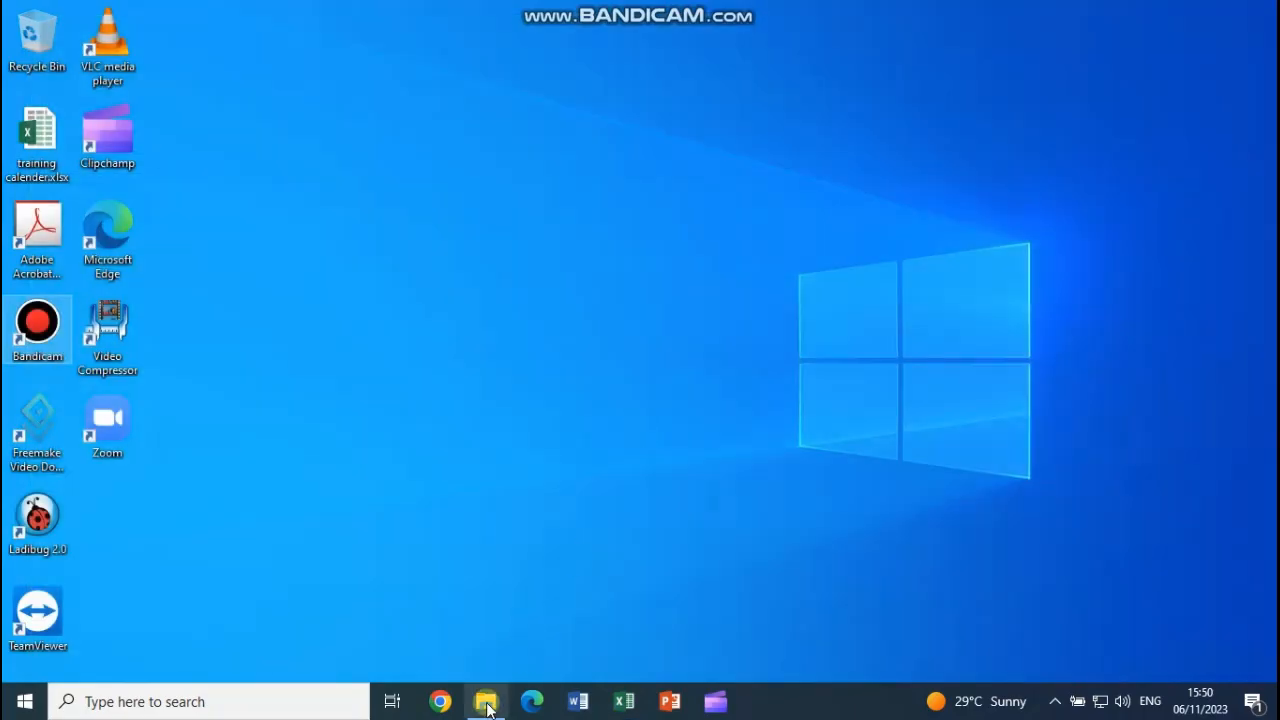
{"action": "left_click", "coordinate": [486, 701]}
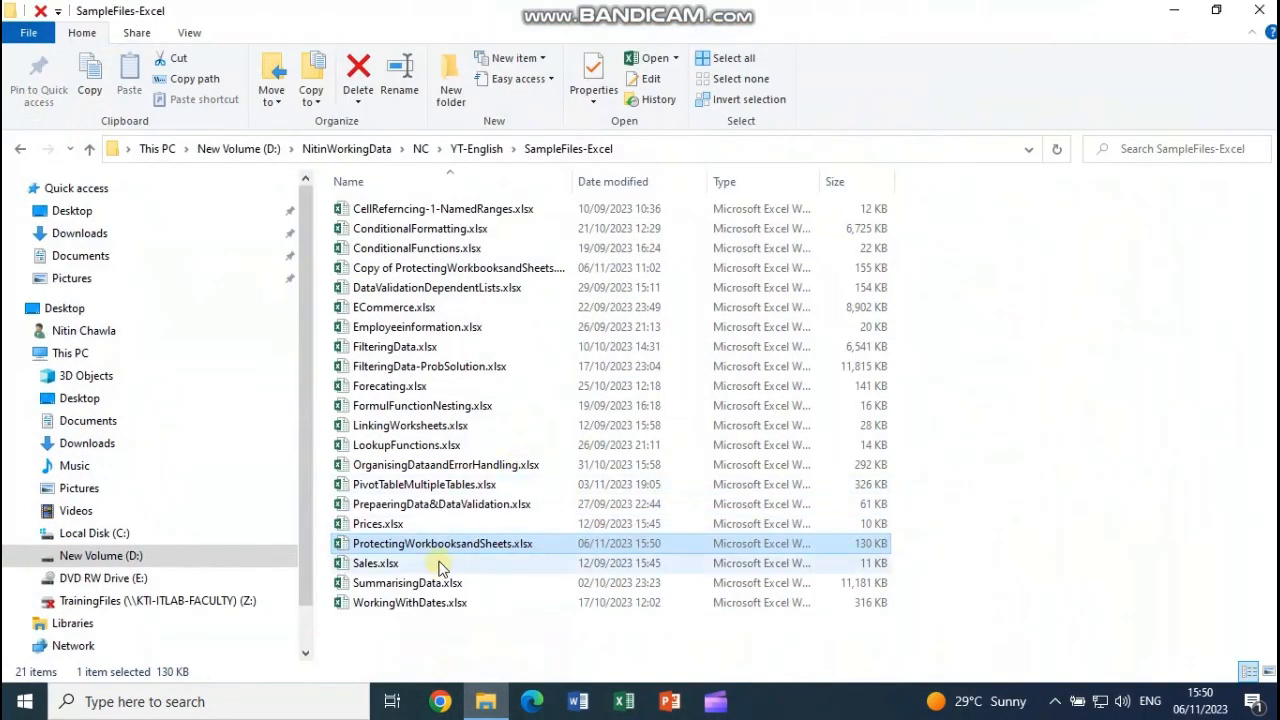
{"action": "double_click", "coordinate": [430, 543]}
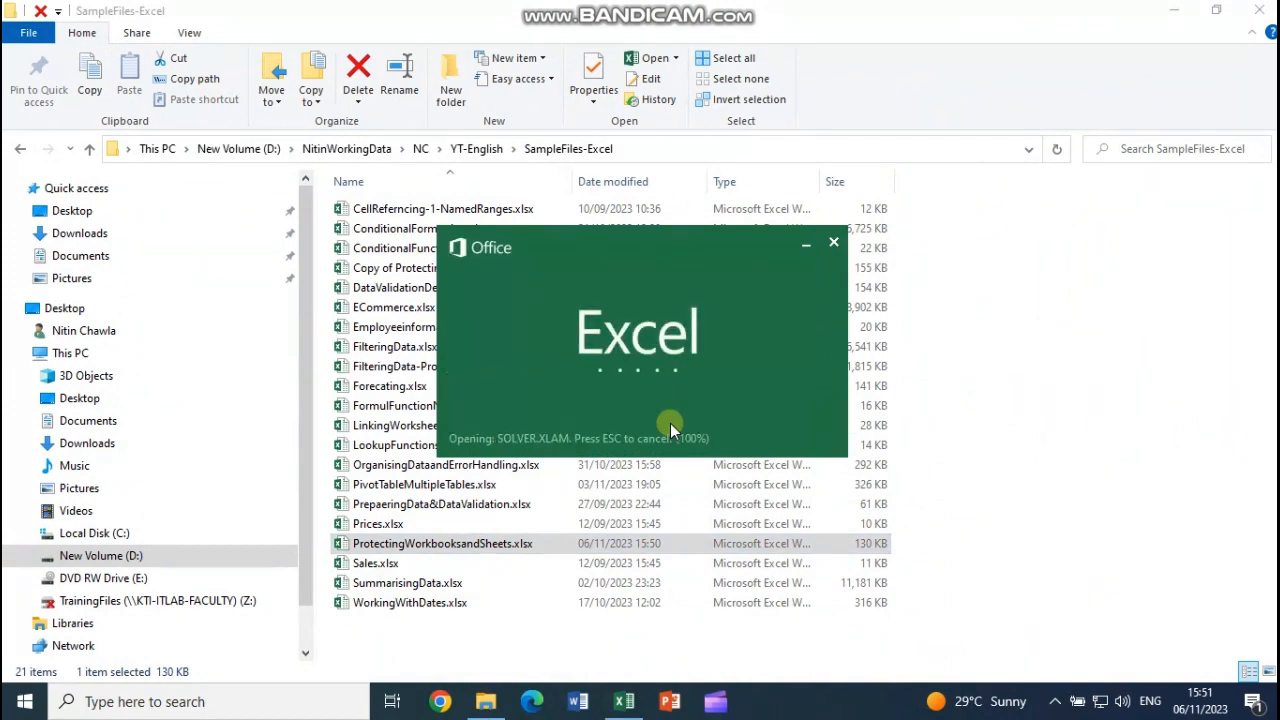
Step: Enter the workbook's open password, correcting a mistyped first attempt, to reach the Expenses sheet
{"action": "type", "text": "•••••"}
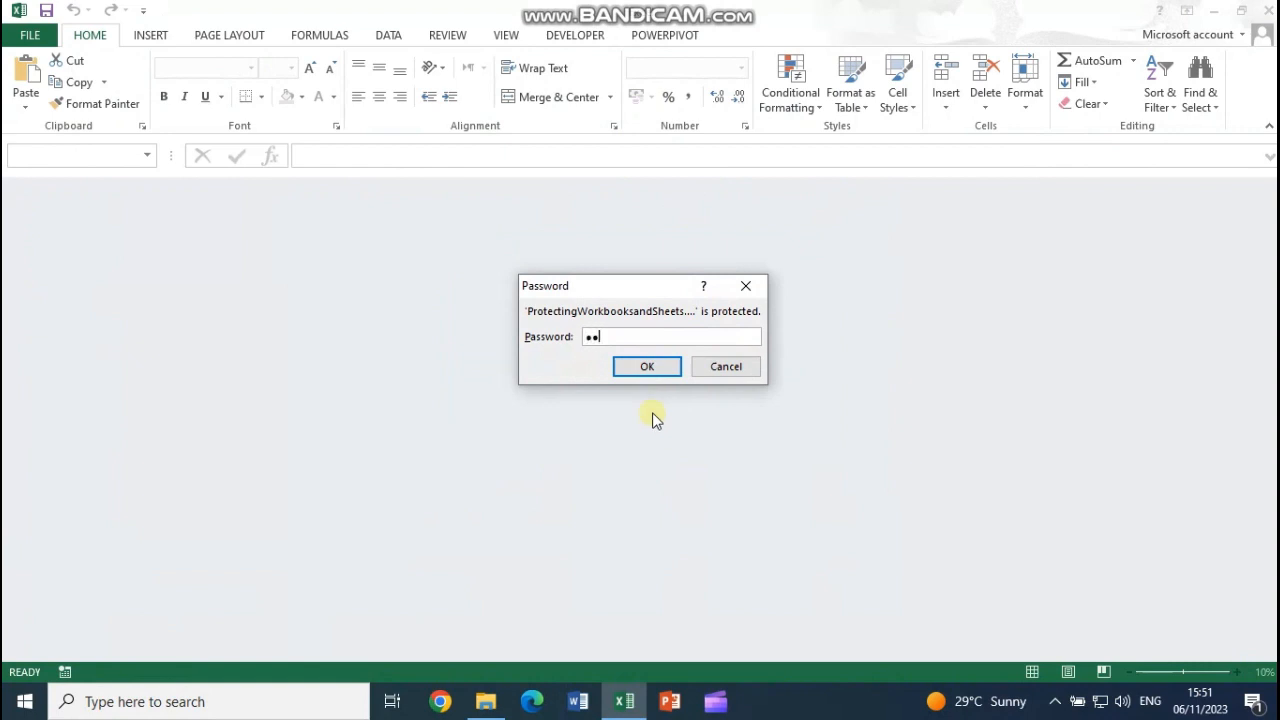
{"action": "key", "text": "BackSpace"}
{"action": "key", "text": "BackSpace"}
{"action": "key", "text": "BackSpace"}
{"action": "key", "text": "BackSpace"}
{"action": "key", "text": "BackSpace"}
{"action": "type", "text": "•••••••••"}
{"action": "key", "text": "Return"}
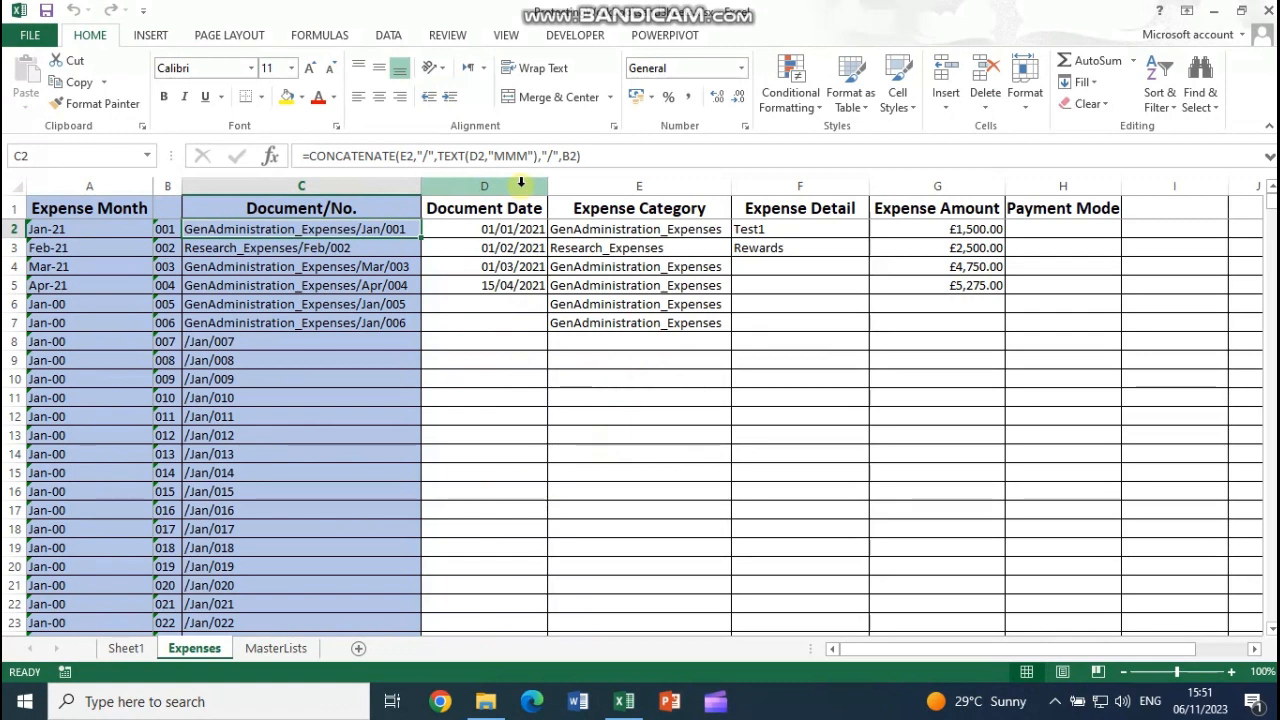
Step: Clear the Encrypt with Password field so ProtectingWorkbooksandSheets no longer needs a password to open
{"action": "left_click", "coordinate": [30, 35]}
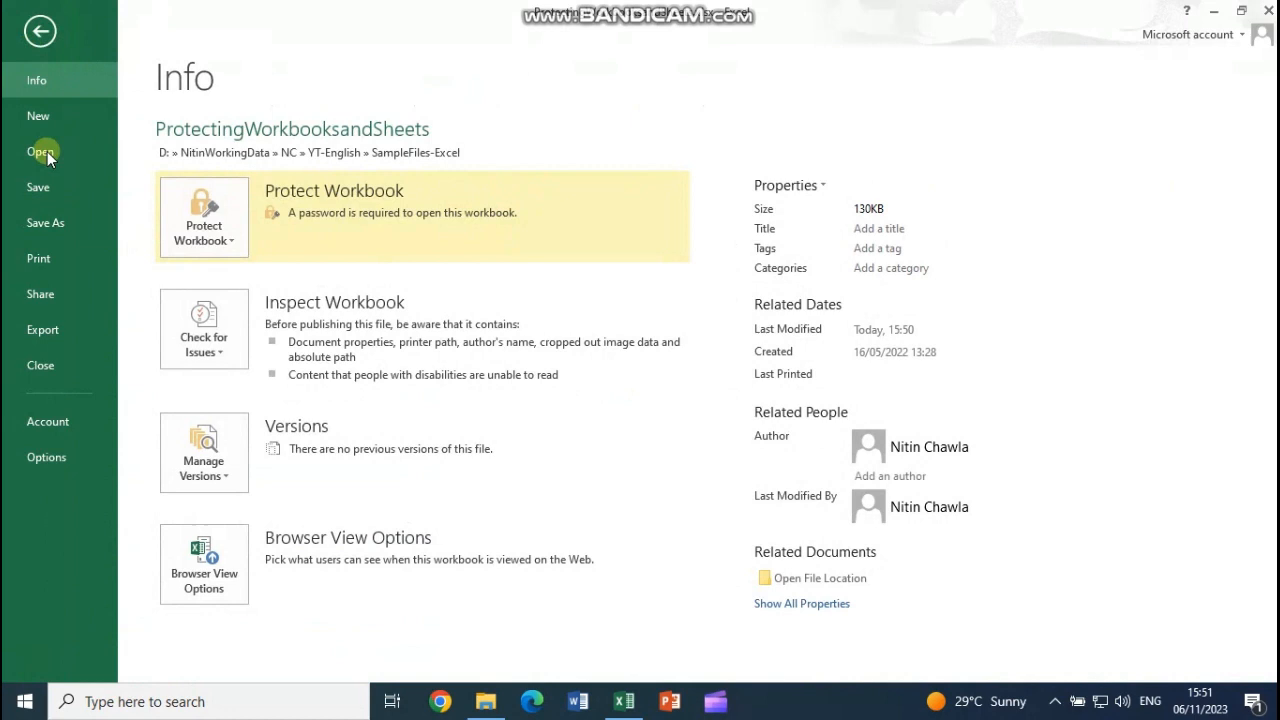
{"action": "left_click", "coordinate": [201, 235]}
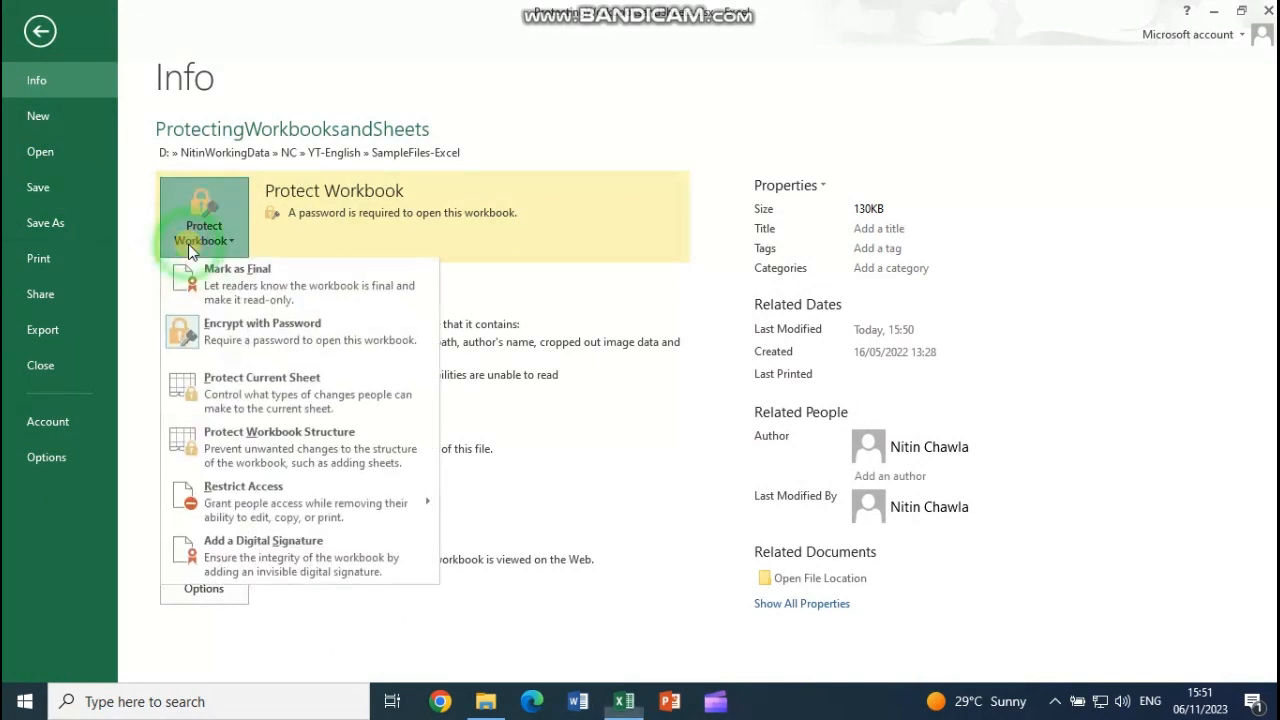
{"action": "left_click", "coordinate": [220, 338]}
{"action": "left_click_drag", "start_coordinate": [608, 318], "coordinate": [481, 325]}
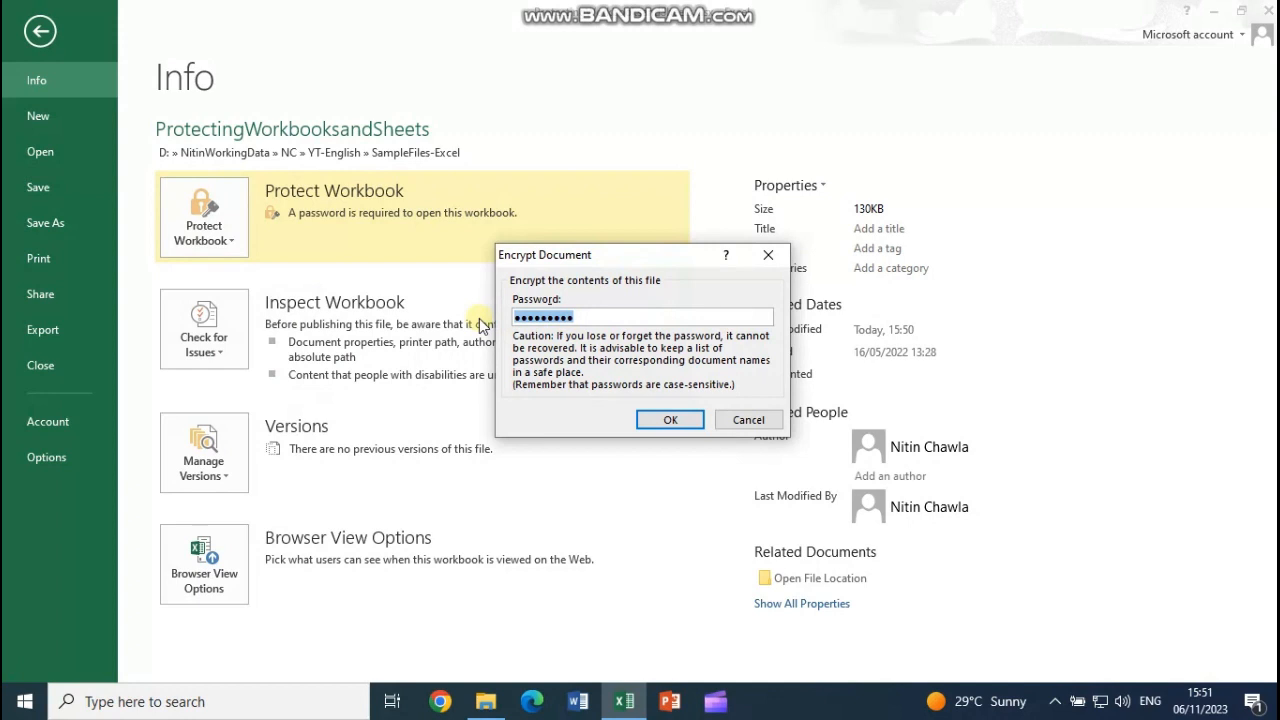
{"action": "key", "text": "Delete"}
{"action": "left_click", "coordinate": [672, 419]}
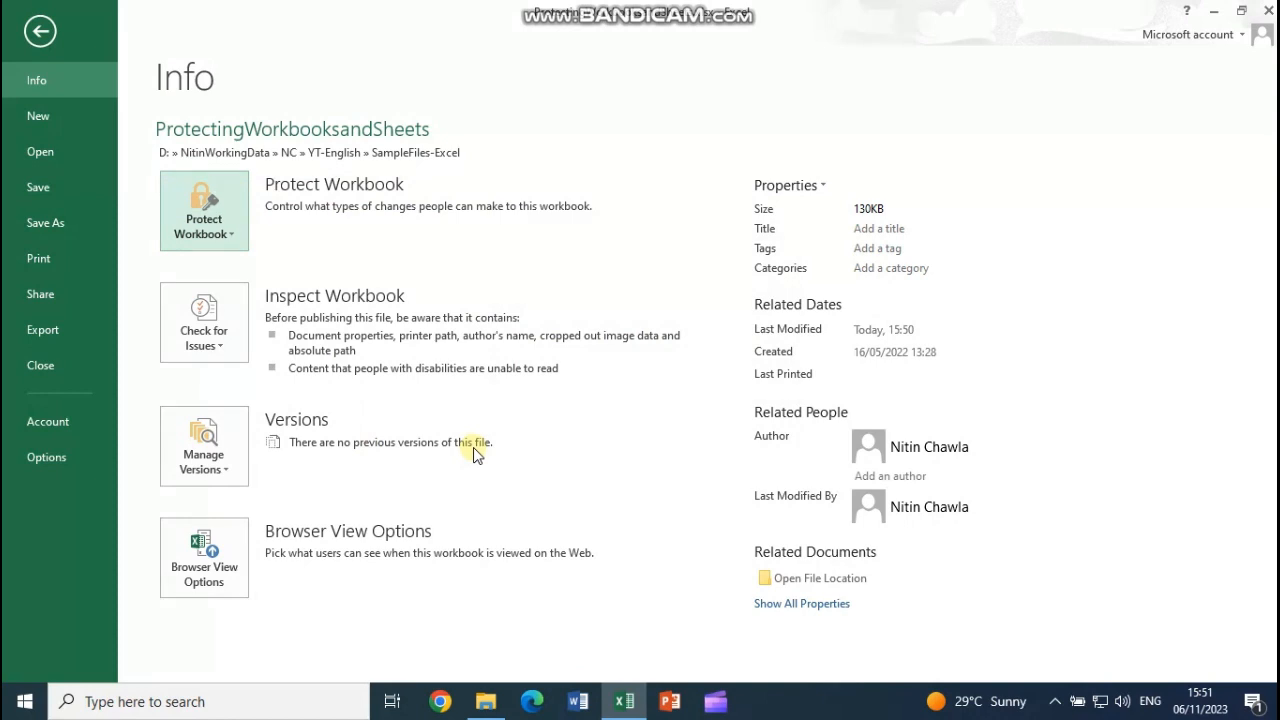
{"action": "left_click", "coordinate": [238, 242]}
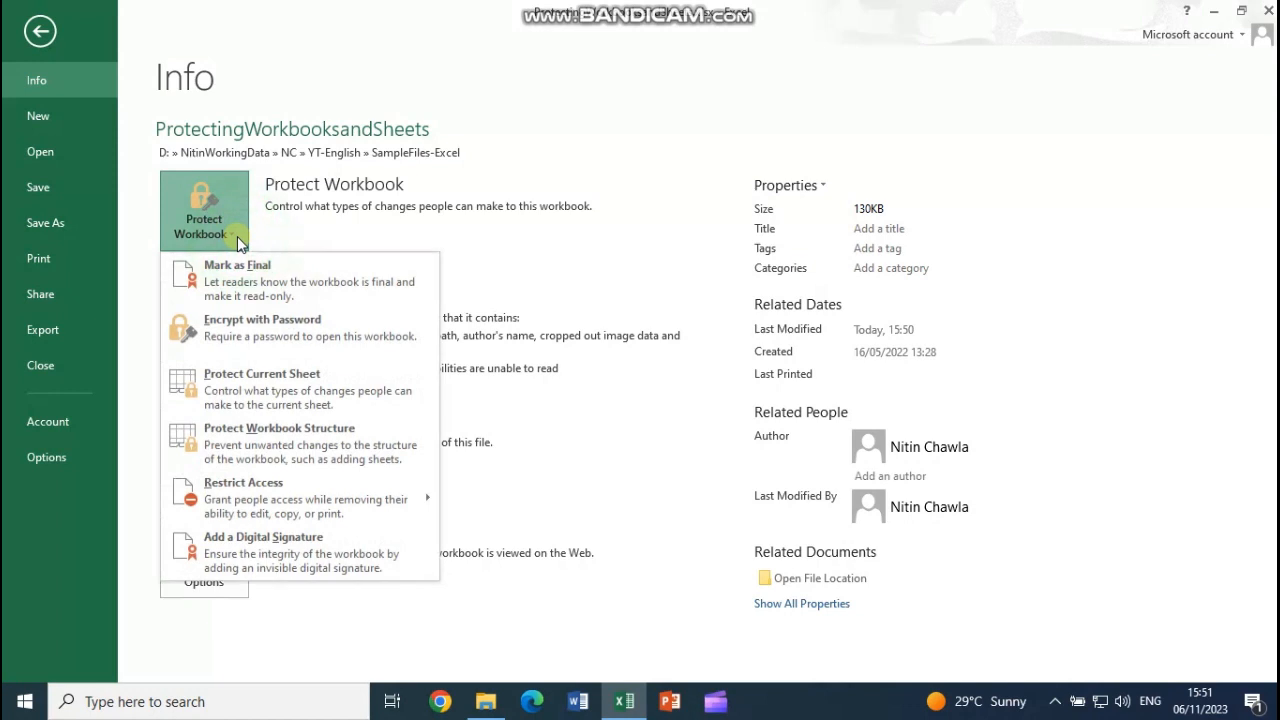
{"action": "left_click", "coordinate": [238, 240]}
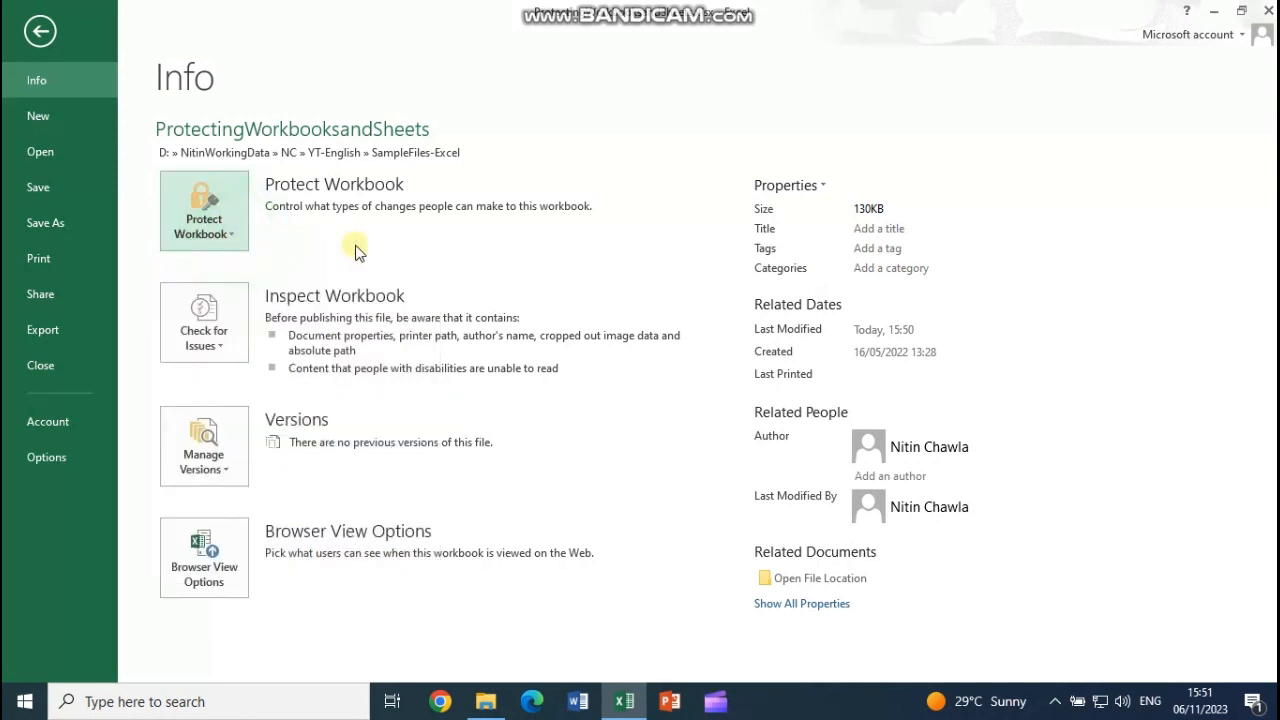
Step: Save over ProtectingWorkbooksandSheets.xlsx with a confirmed password to modify set in General Options
{"action": "left_click", "coordinate": [50, 222]}
{"action": "left_click", "coordinate": [489, 590]}
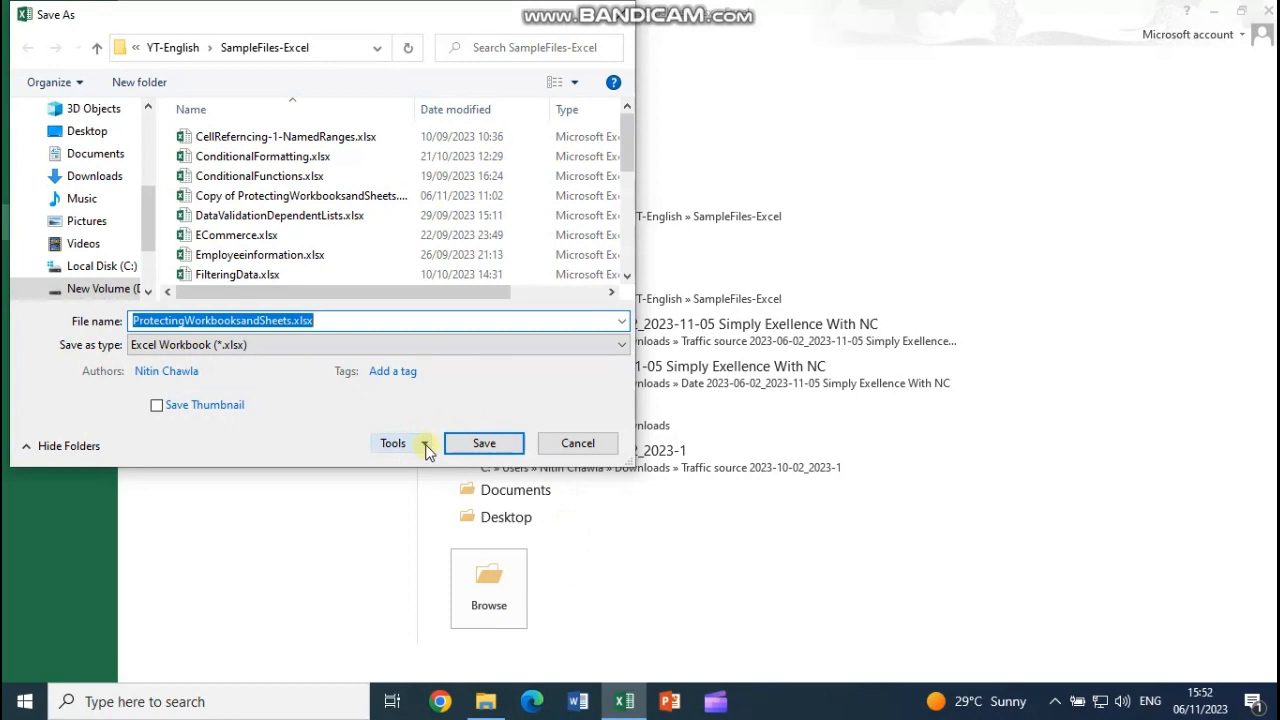
{"action": "left_click", "coordinate": [425, 446]}
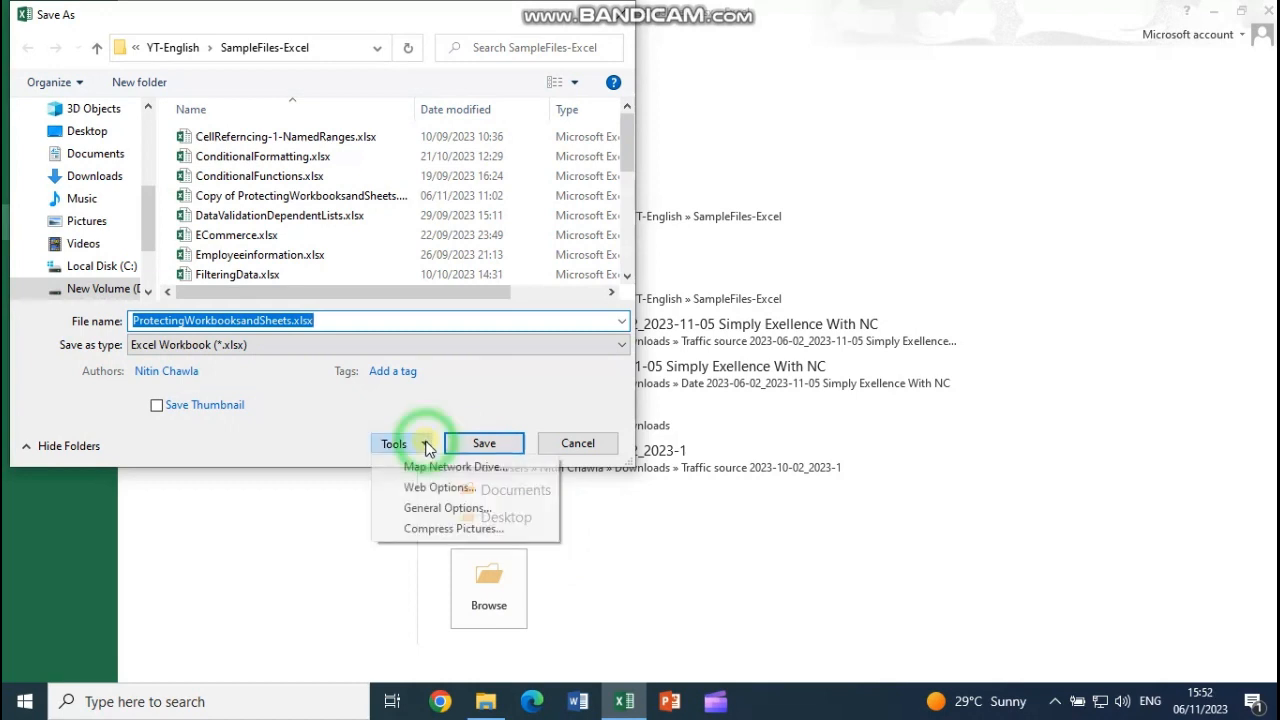
{"action": "left_click", "coordinate": [440, 508]}
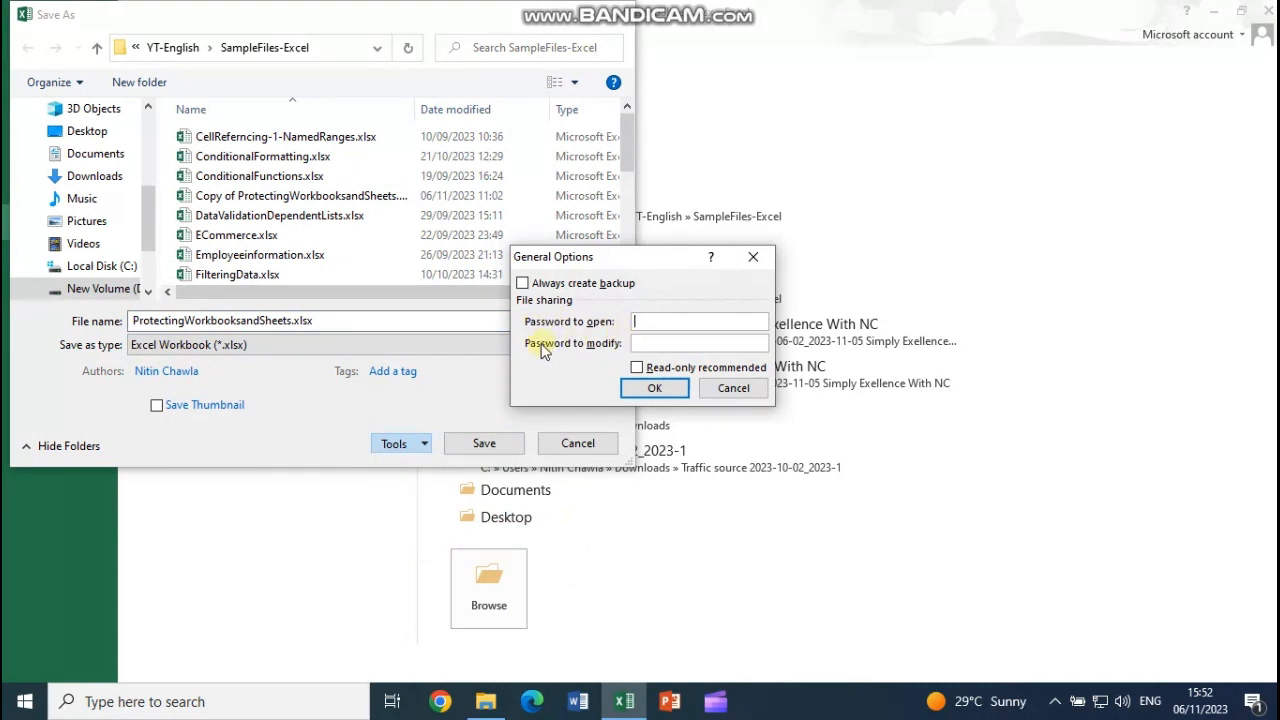
{"action": "left_click", "coordinate": [673, 327]}
{"action": "left_click", "coordinate": [663, 346]}
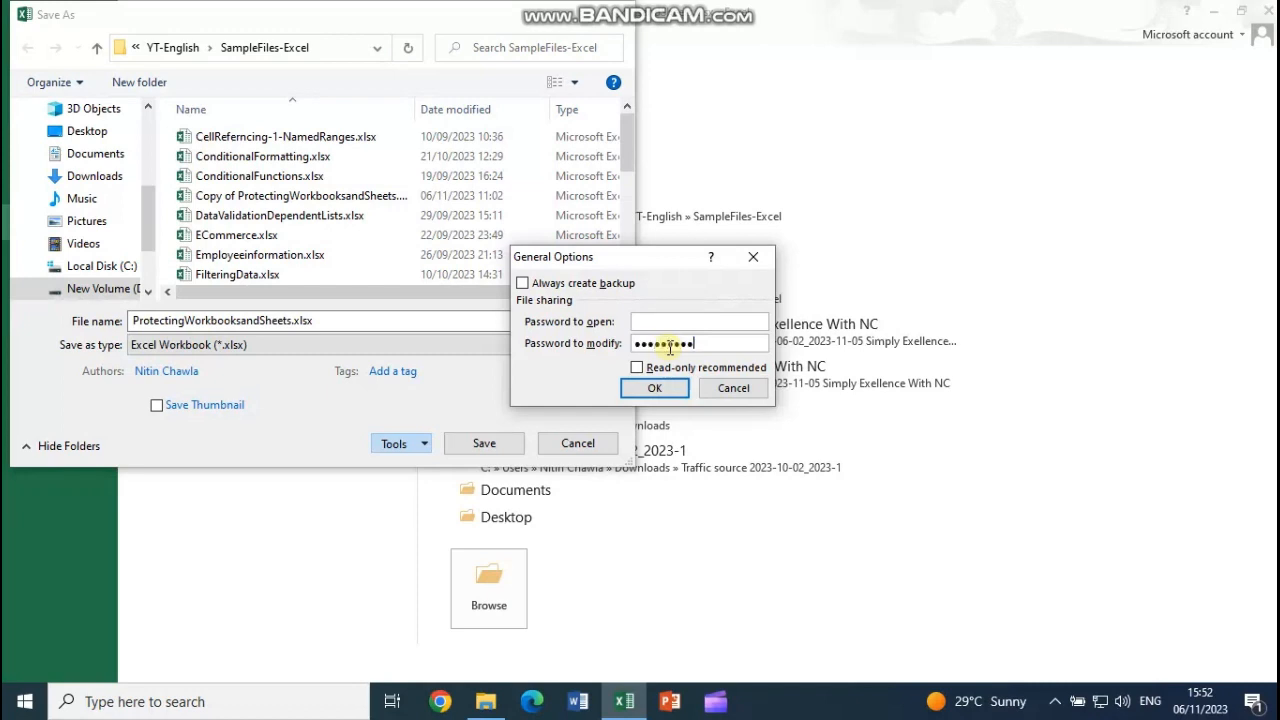
{"action": "left_click", "coordinate": [668, 391]}
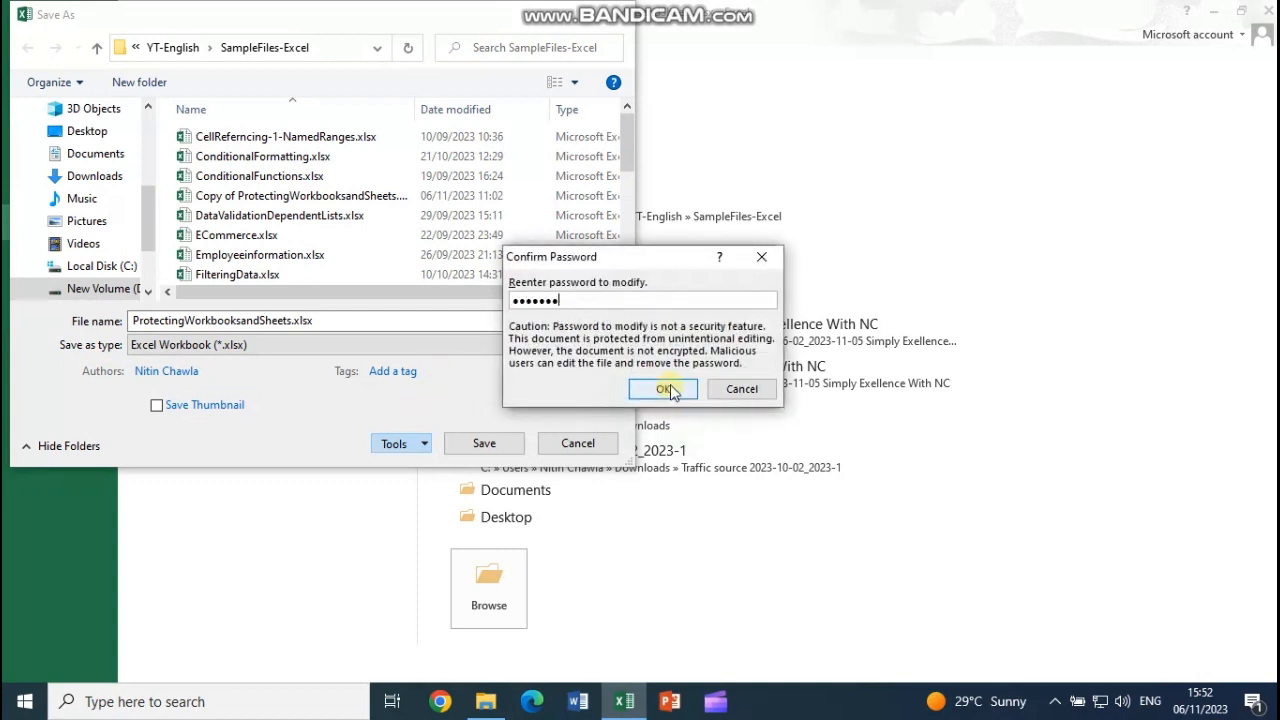
{"action": "left_click", "coordinate": [668, 390]}
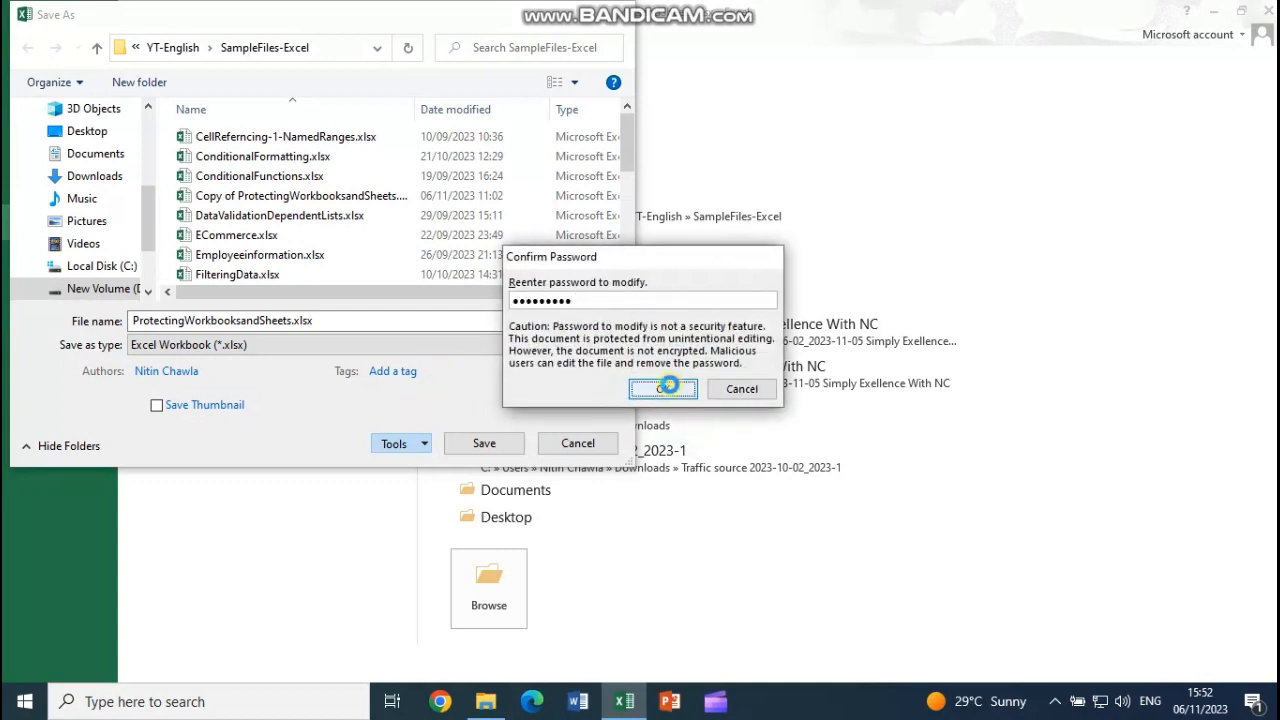
{"action": "left_click", "coordinate": [516, 442]}
{"action": "left_click", "coordinate": [694, 357]}
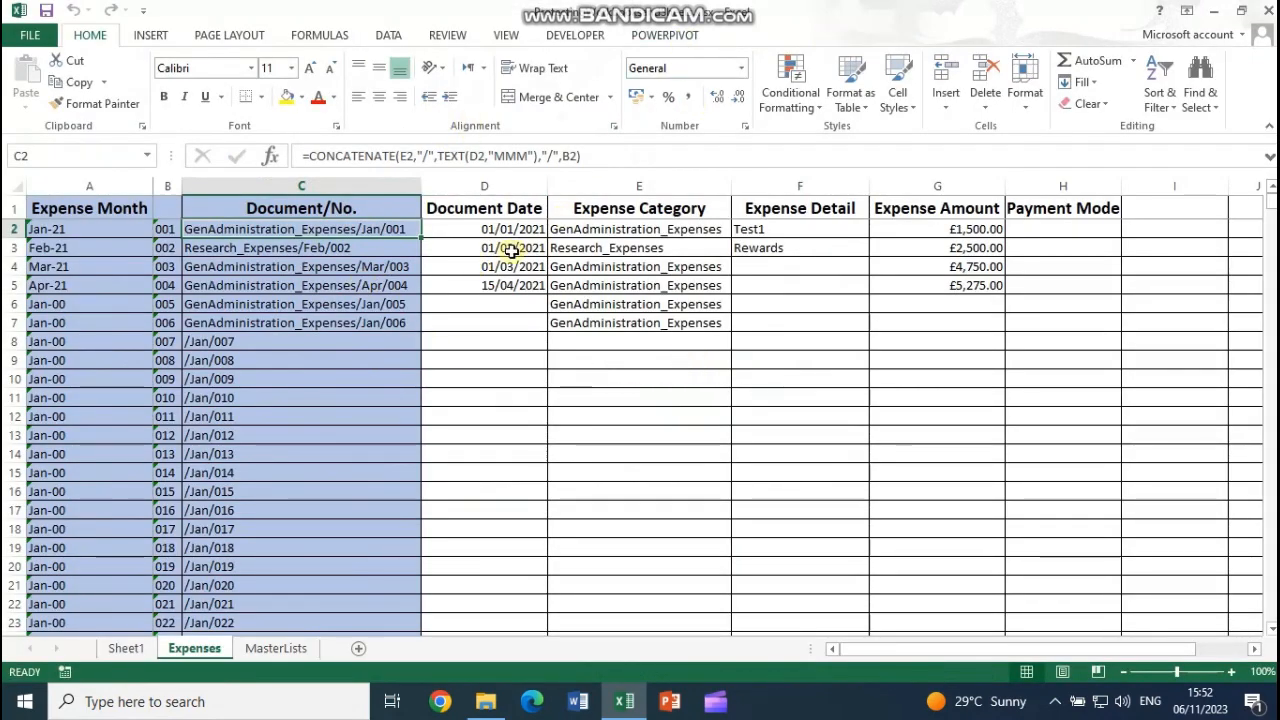
Step: Enter 10/01/2023 in D2 so the first Expense Month shows Jan-23, and save
{"action": "left_click", "coordinate": [500, 229]}
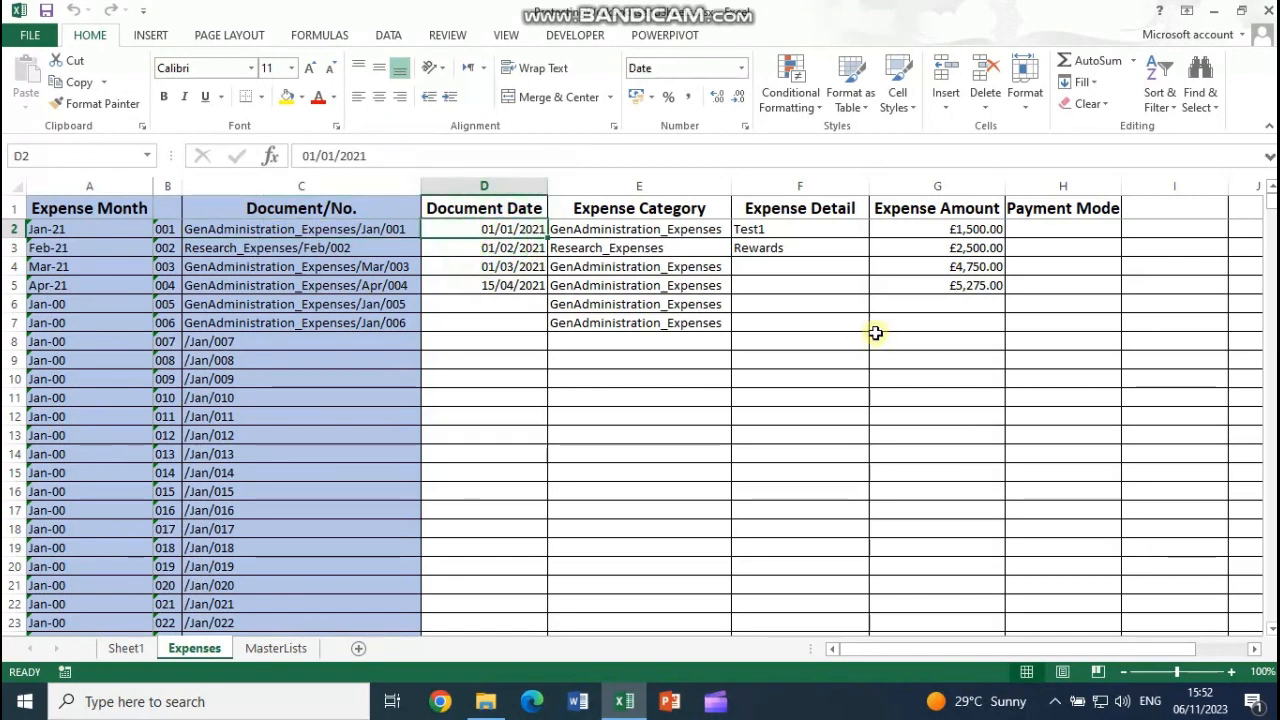
{"action": "type", "text": "10/"}
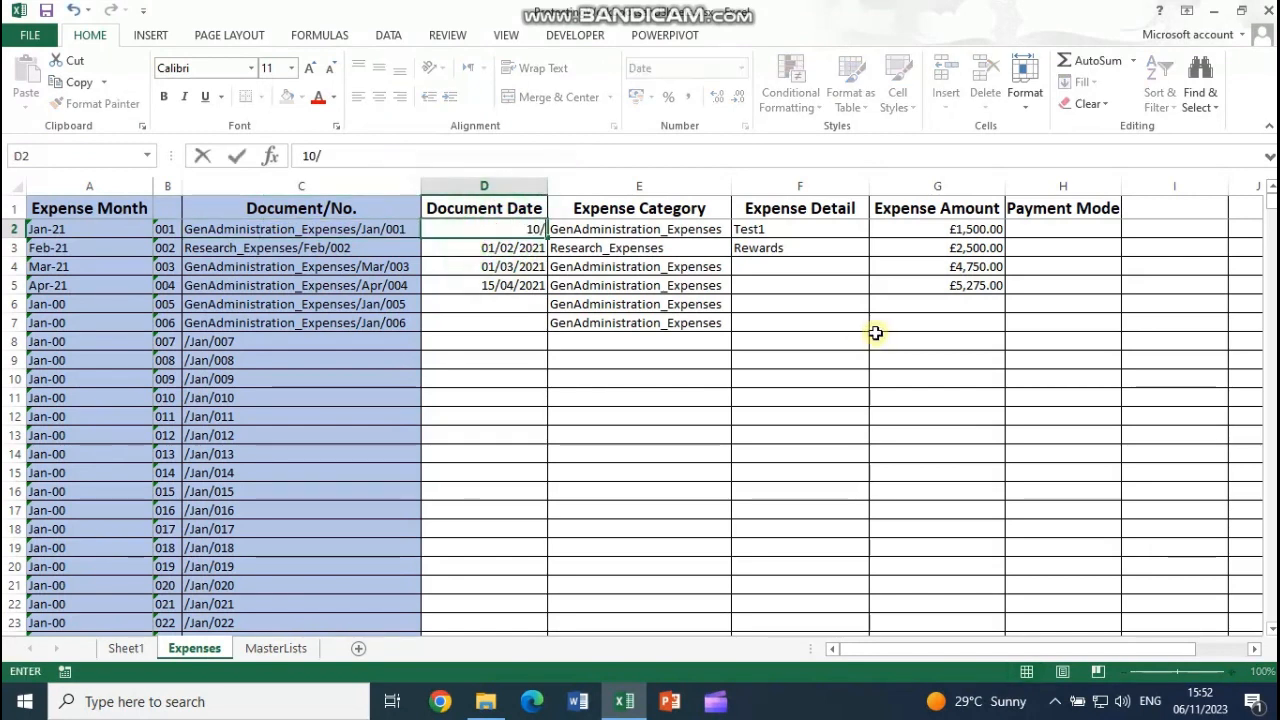
{"action": "type", "text": "01/2023"}
{"action": "key", "text": "Return"}
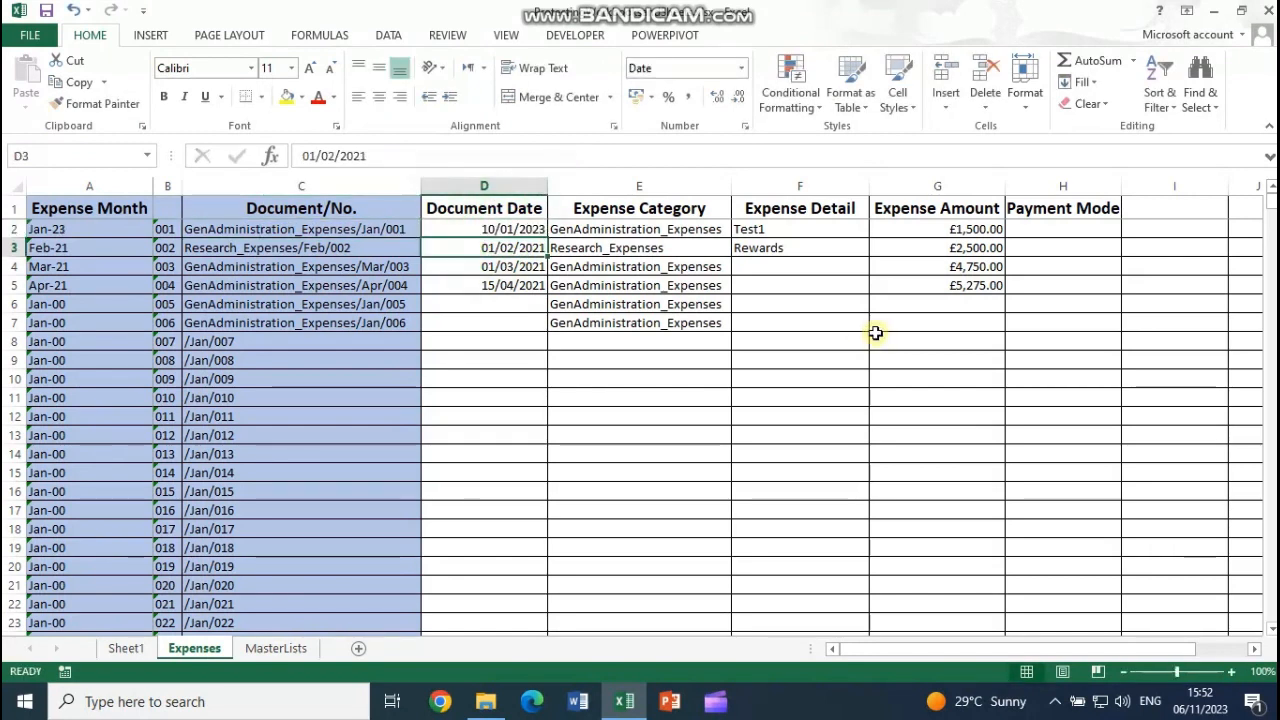
{"action": "left_click", "coordinate": [496, 230]}
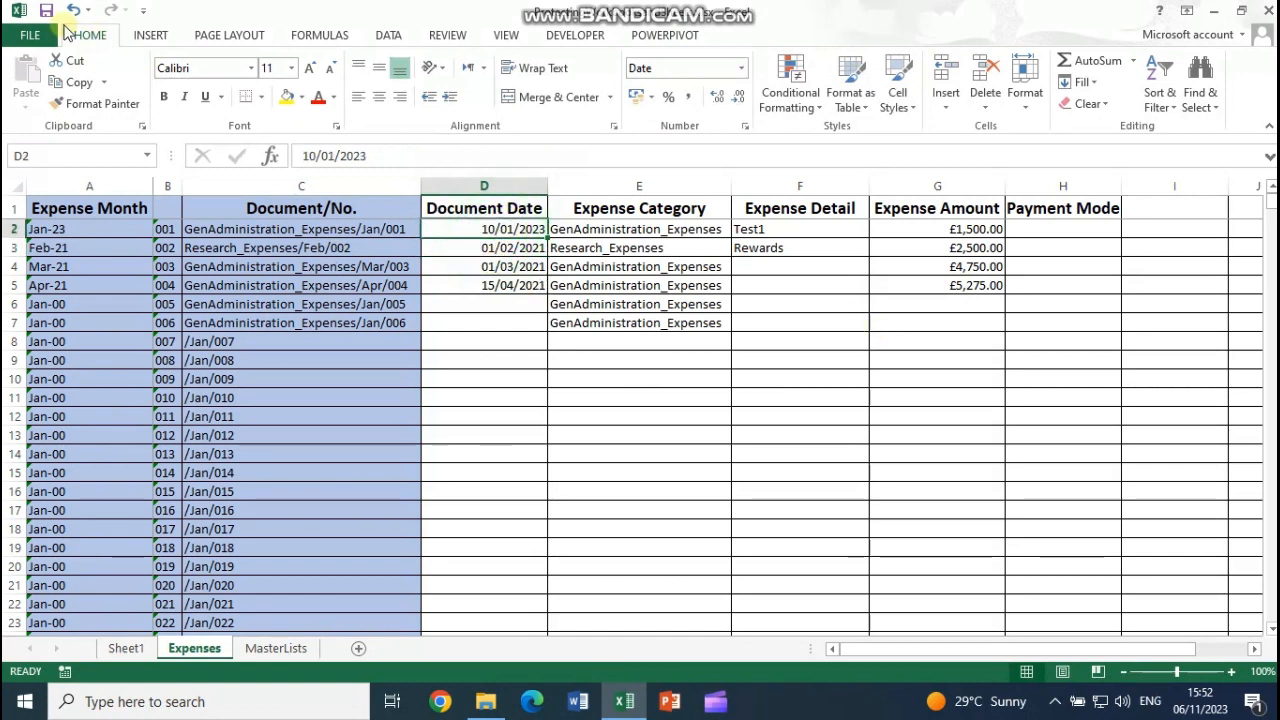
{"action": "left_click", "coordinate": [45, 11]}
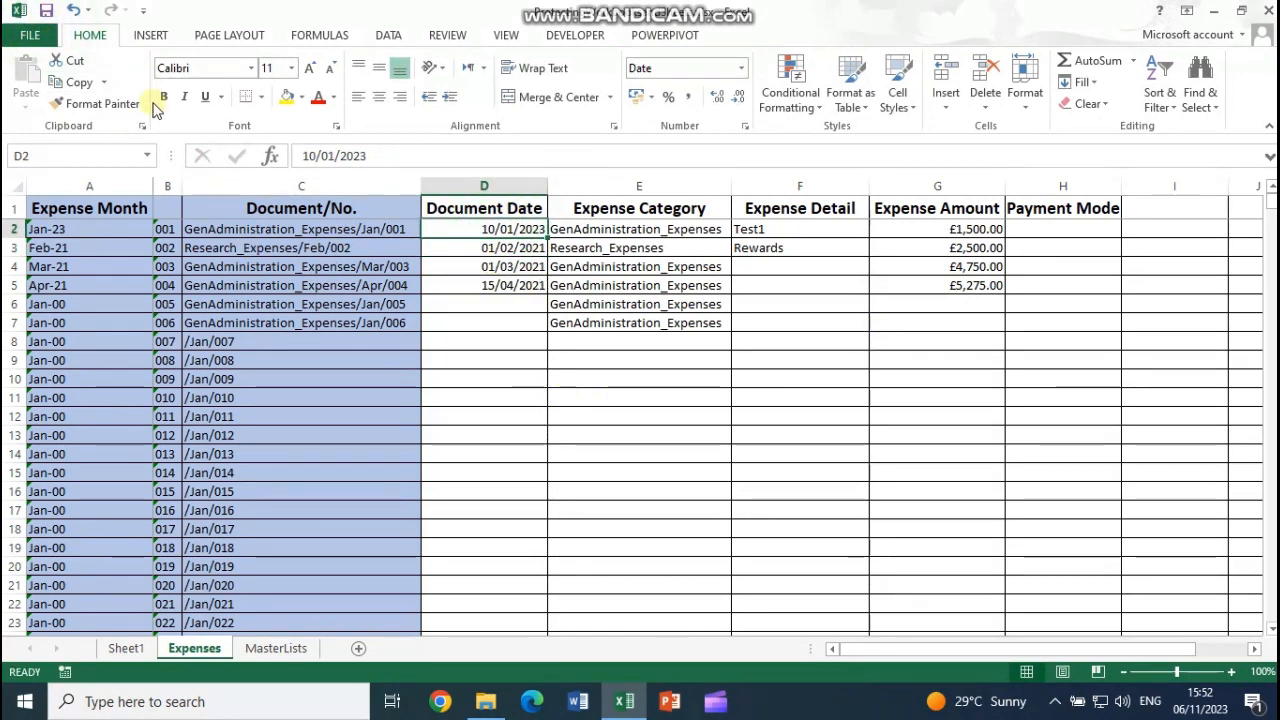
Step: Start Protect Current Sheet but cancel it, leaving the sheet unprotected, and select column C
{"action": "left_click", "coordinate": [46, 41]}
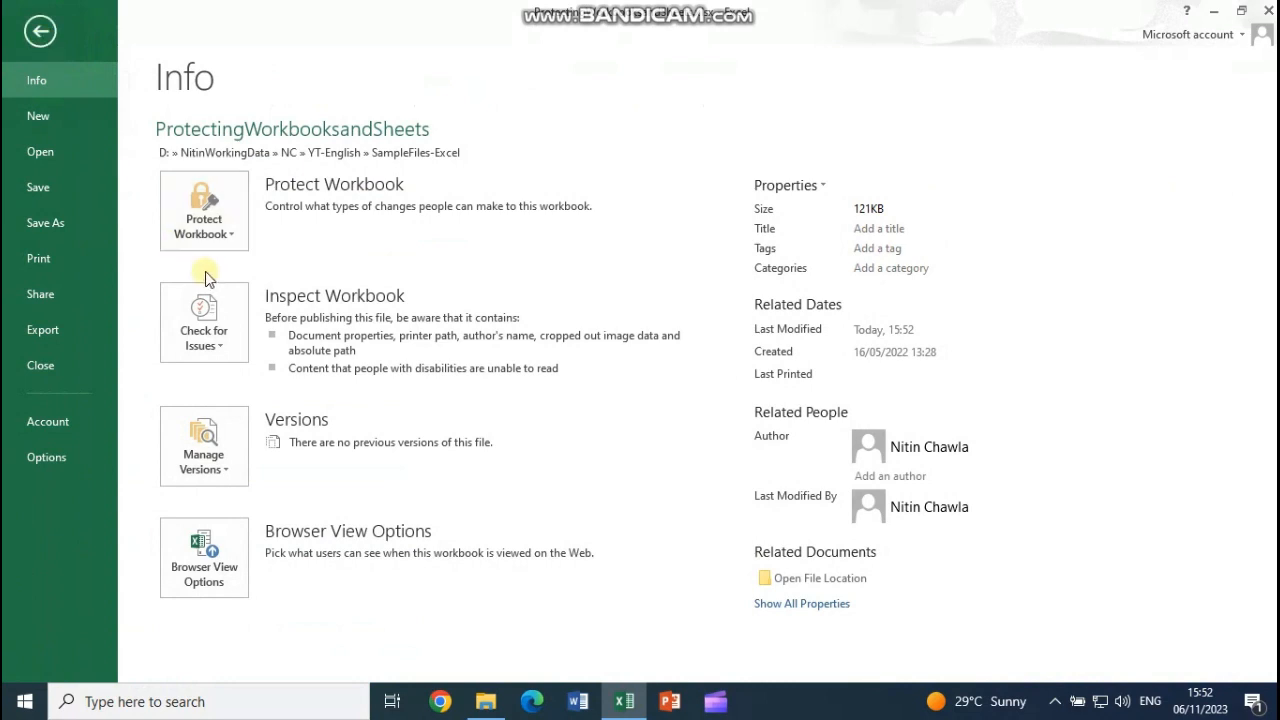
{"action": "left_click", "coordinate": [219, 241]}
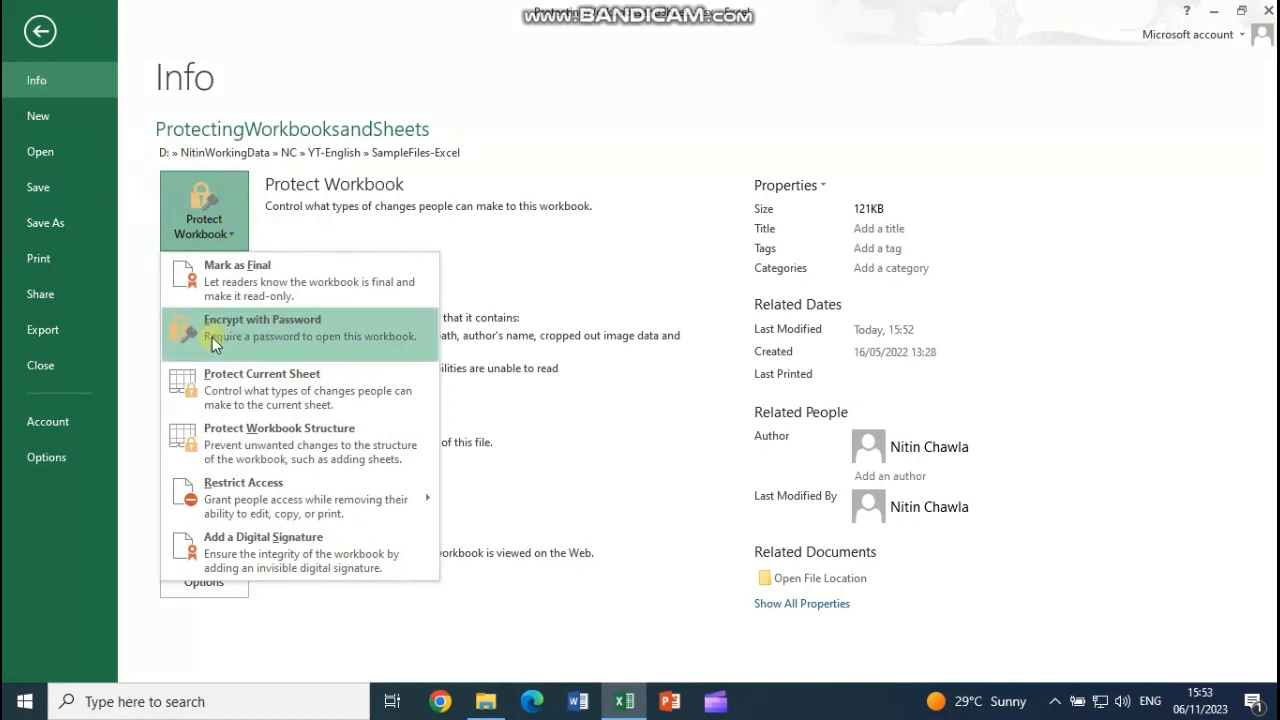
{"action": "left_click", "coordinate": [266, 398]}
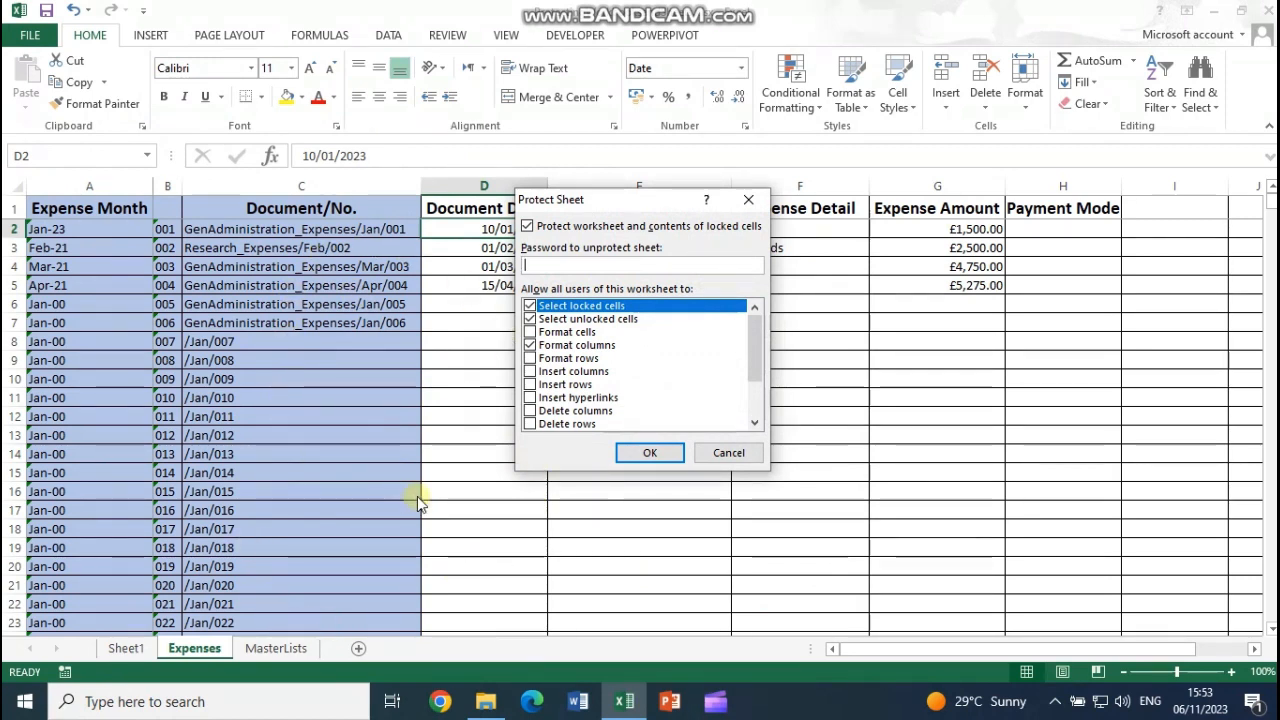
{"action": "left_click", "coordinate": [727, 452]}
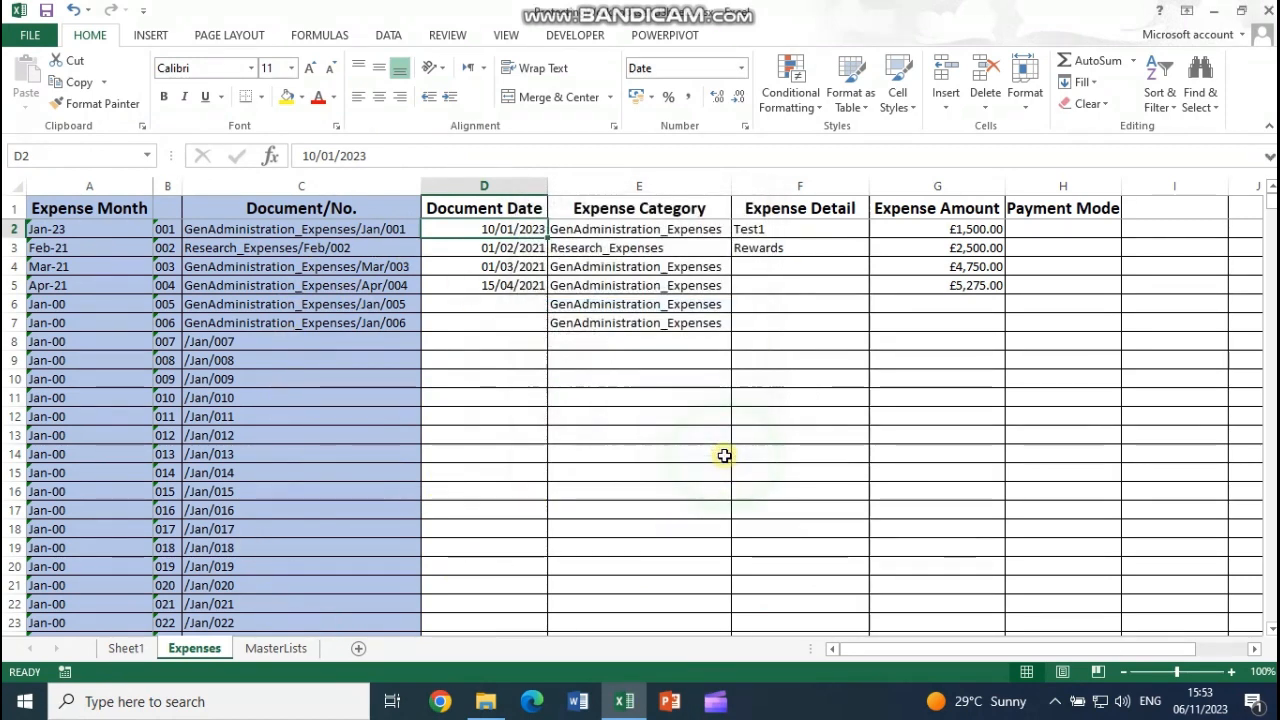
{"action": "left_click", "coordinate": [314, 186]}
Step: Set the Document/No. column C cells to Locked and Hidden in Format Cells Protection
{"action": "right_click", "coordinate": [327, 398]}
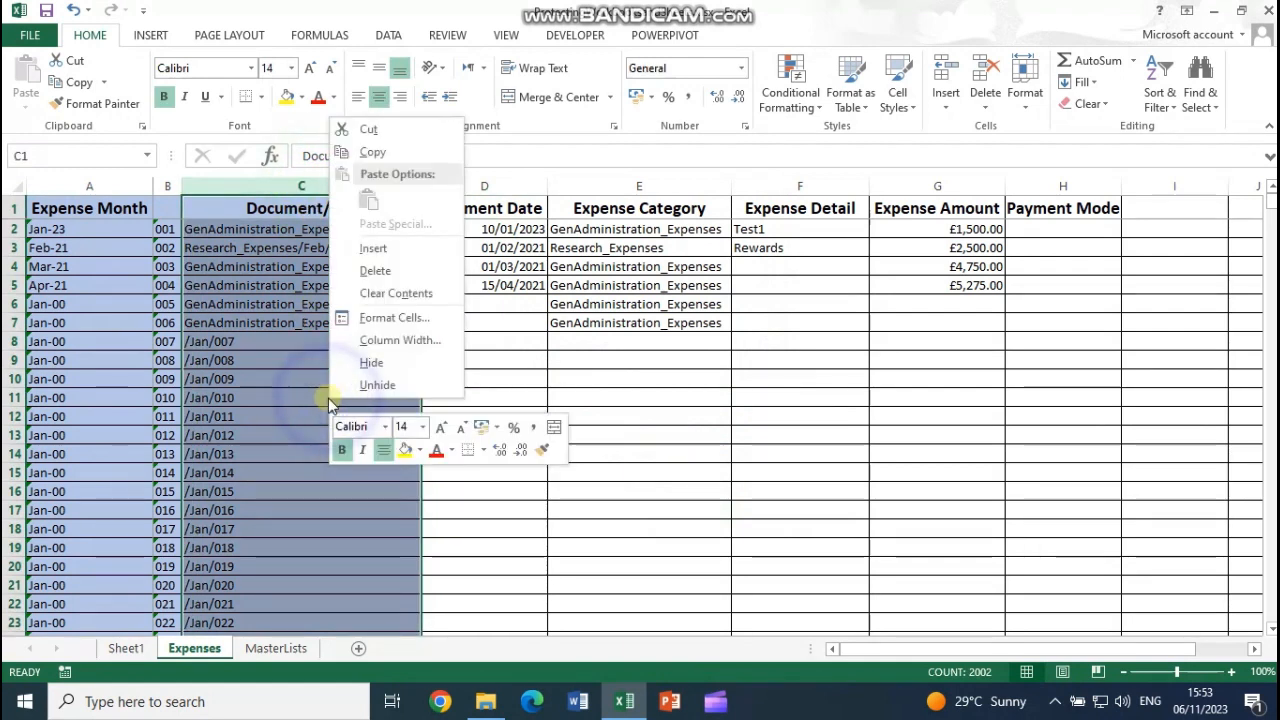
{"action": "left_click", "coordinate": [383, 316]}
{"action": "left_click", "coordinate": [443, 138]}
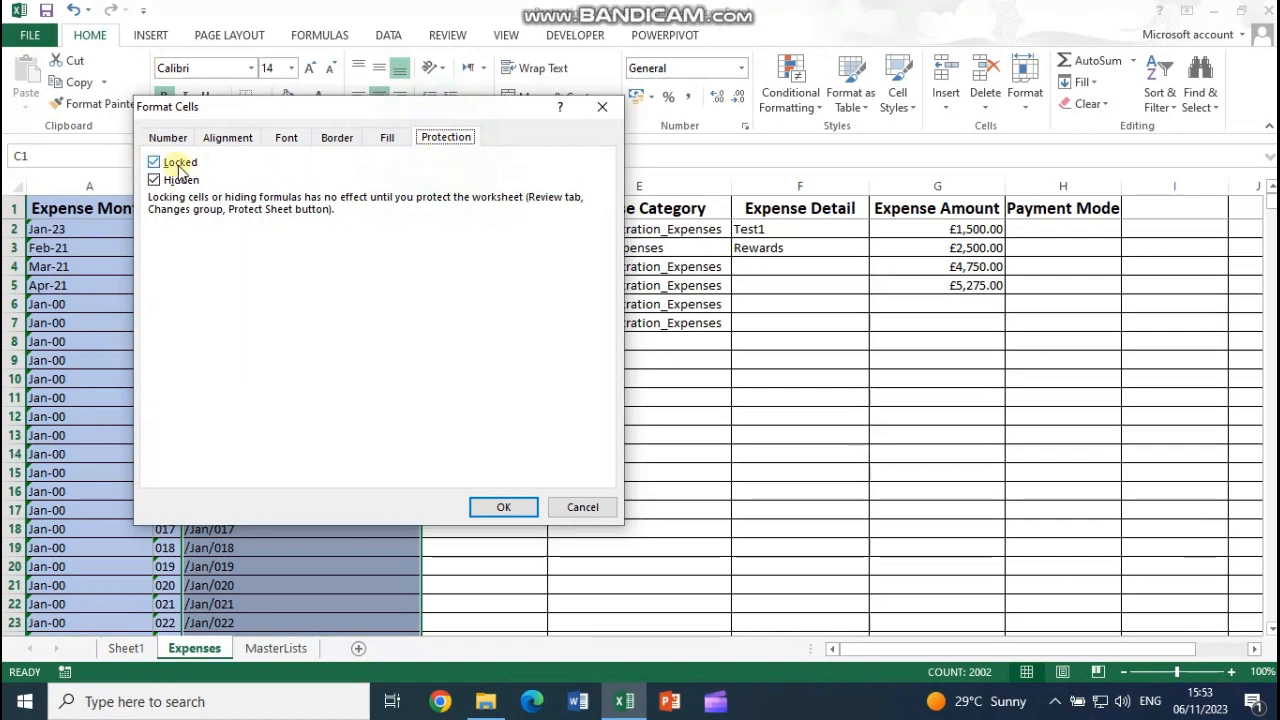
{"action": "left_click", "coordinate": [154, 180]}
{"action": "left_click", "coordinate": [504, 508]}
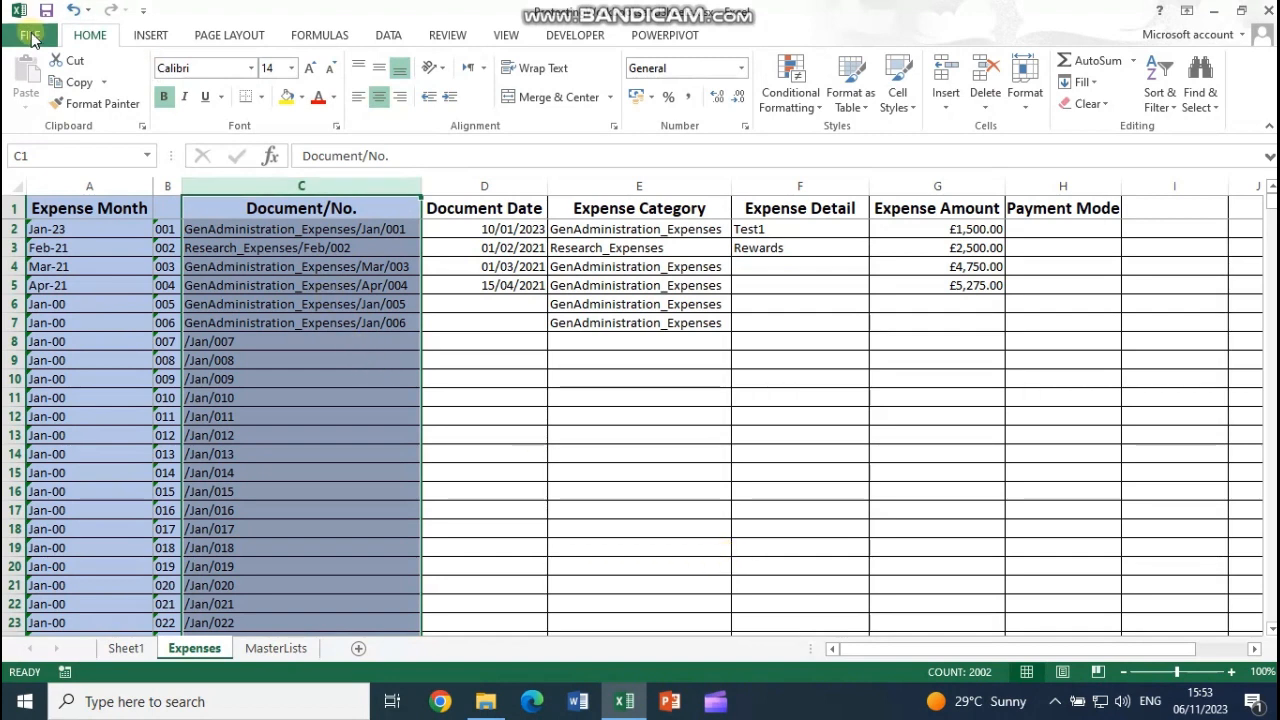
Step: Protect the workbook structure with a confirmed password, then save the workbook
{"action": "left_click", "coordinate": [31, 37]}
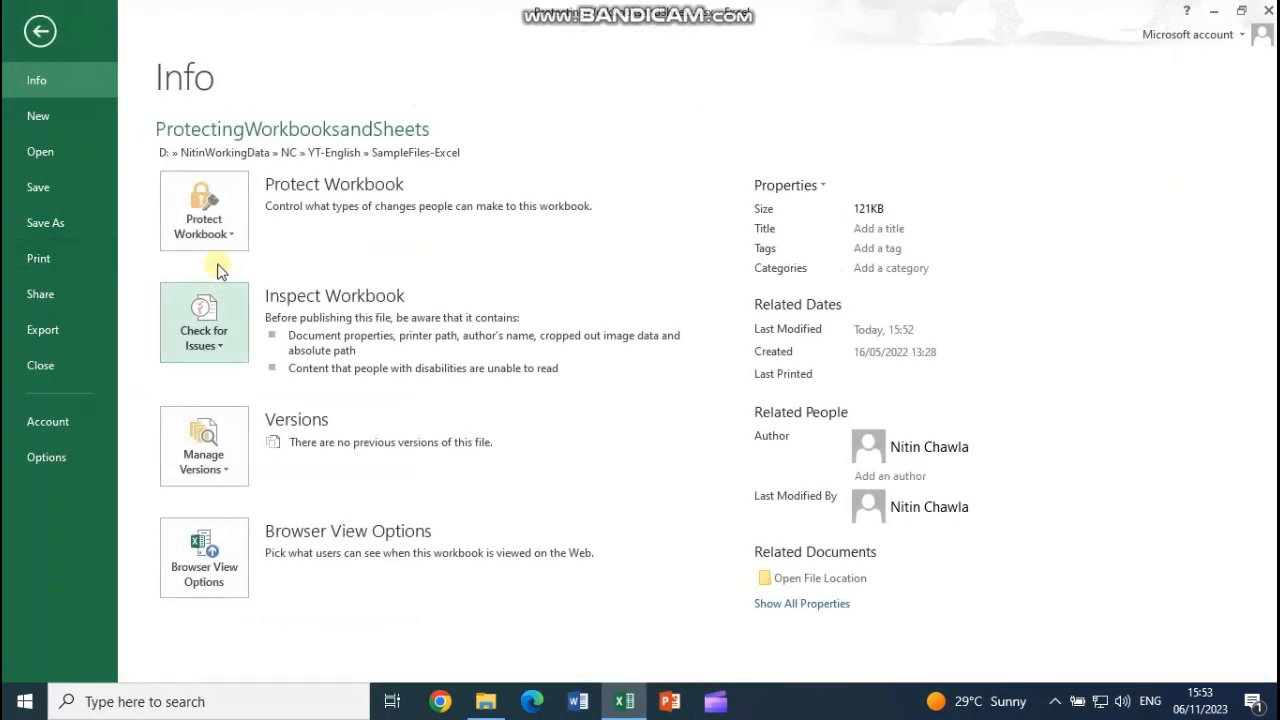
{"action": "left_click", "coordinate": [229, 240]}
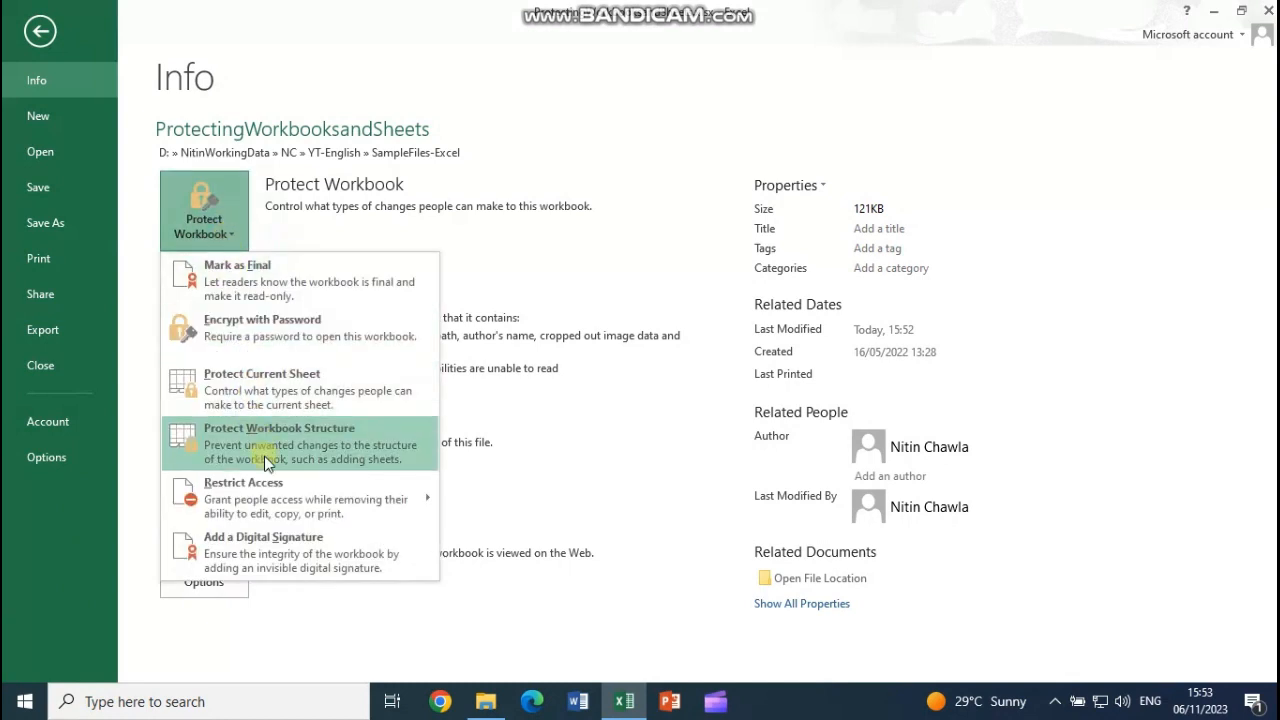
{"action": "left_click", "coordinate": [313, 438]}
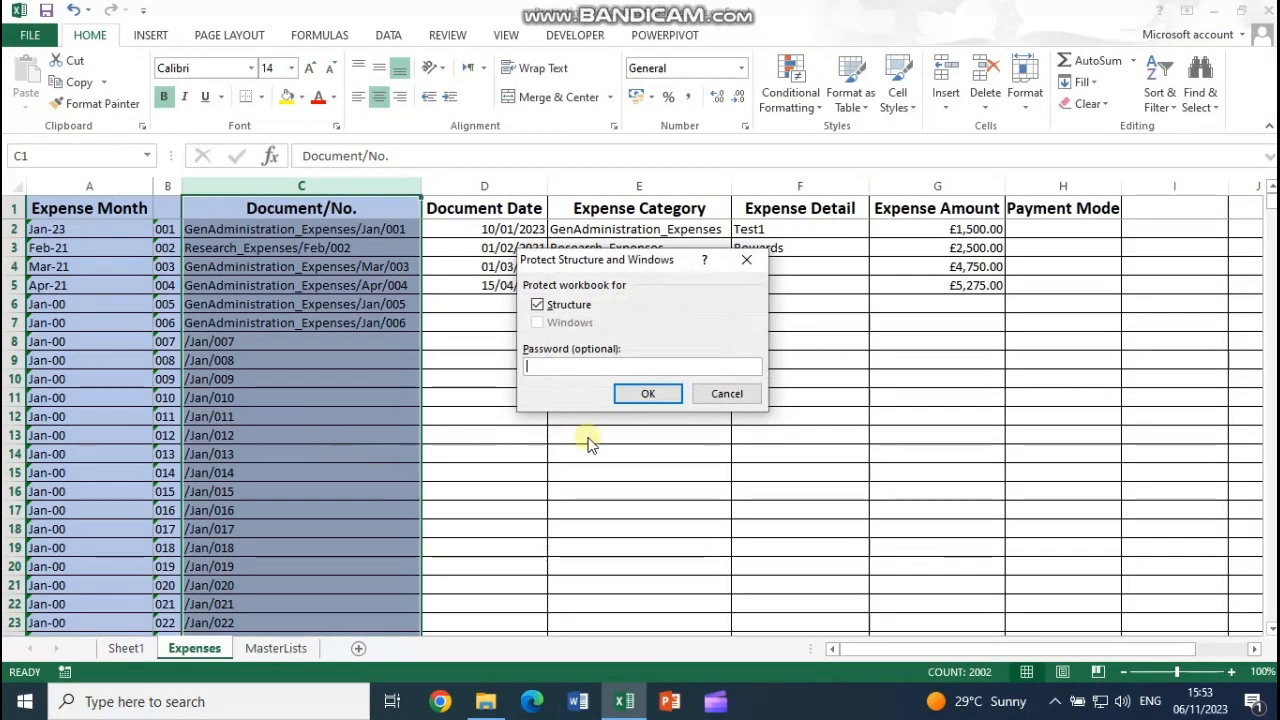
{"action": "type", "text": "12345678"}
{"action": "key", "text": "Return"}
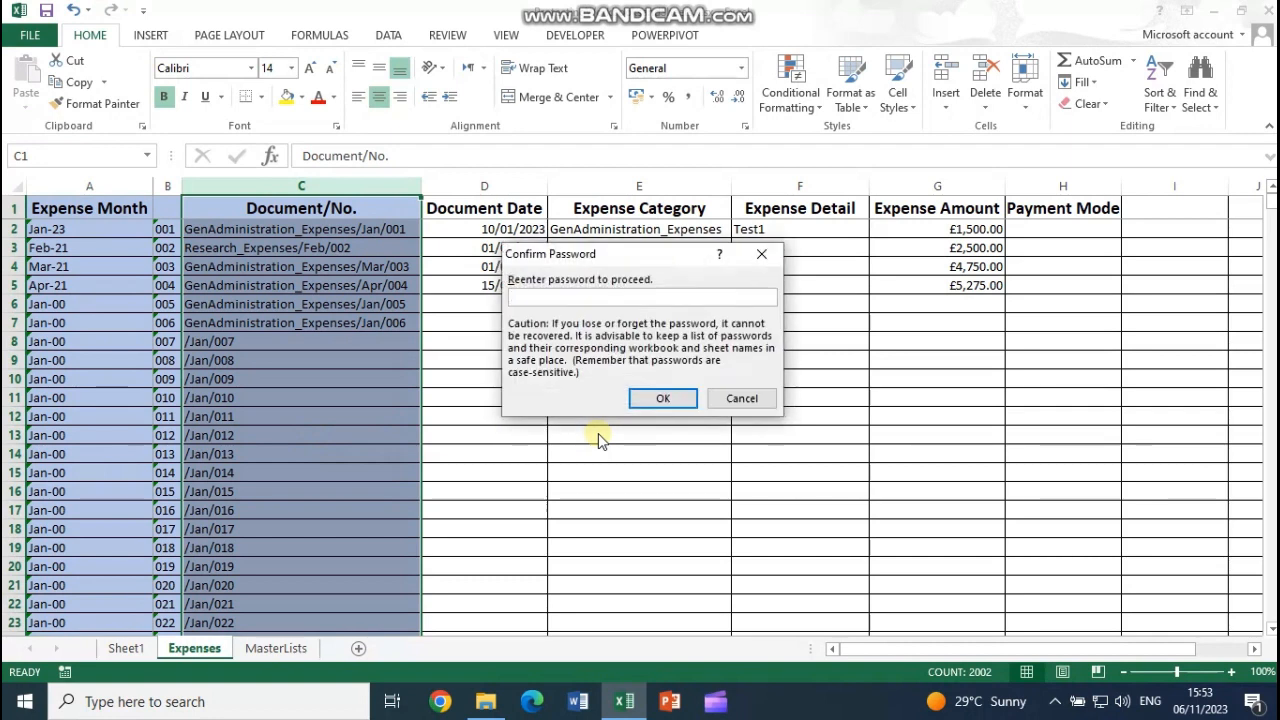
{"action": "type", "text": "12345678"}
{"action": "key", "text": "Return"}
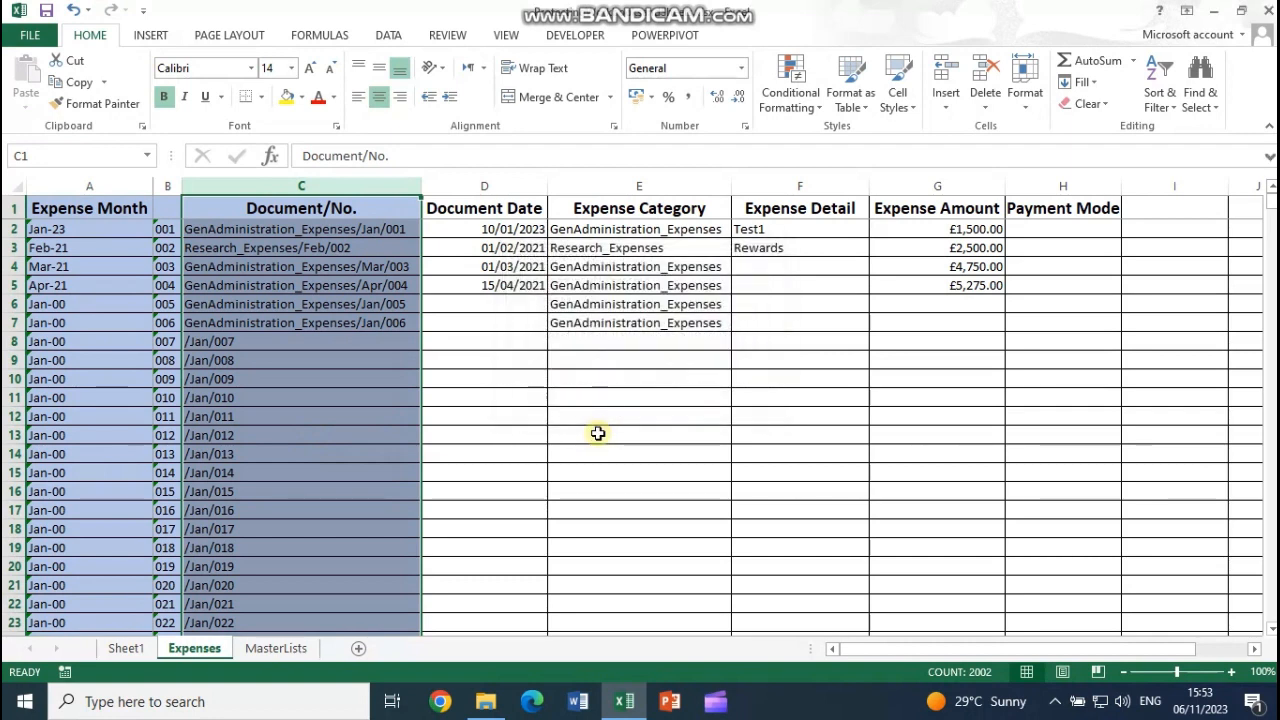
{"action": "left_click", "coordinate": [48, 12]}
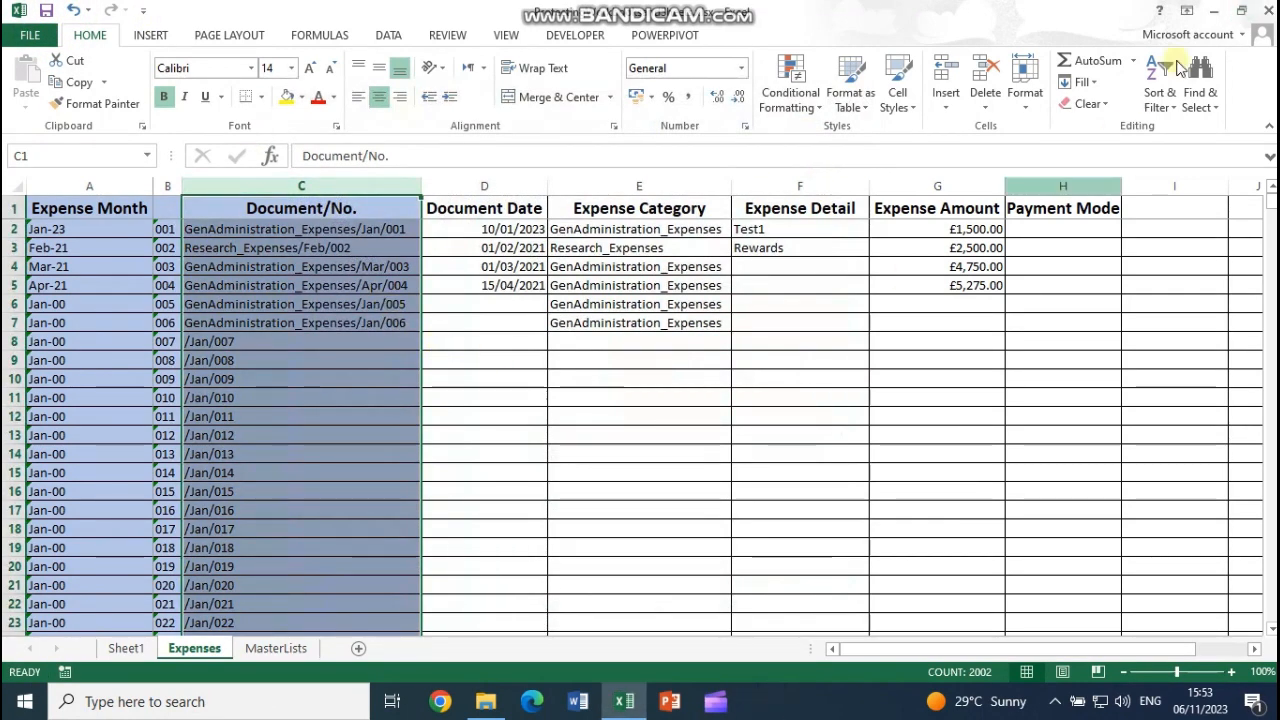
Step: Close Excel and reopen ProtectingWorkbooksandSheets.xlsx as read-only without the modify password
{"action": "left_click", "coordinate": [1268, 12]}
{"action": "left_click", "coordinate": [476, 544]}
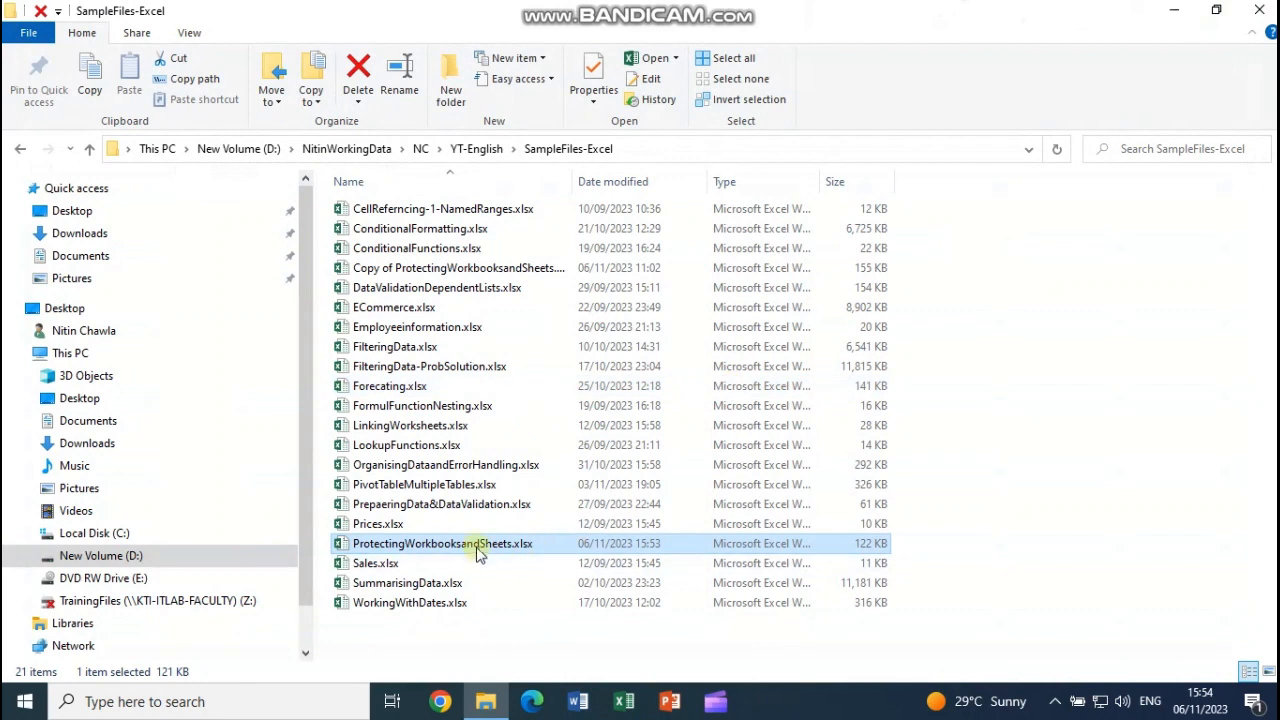
{"action": "double_click", "coordinate": [476, 544]}
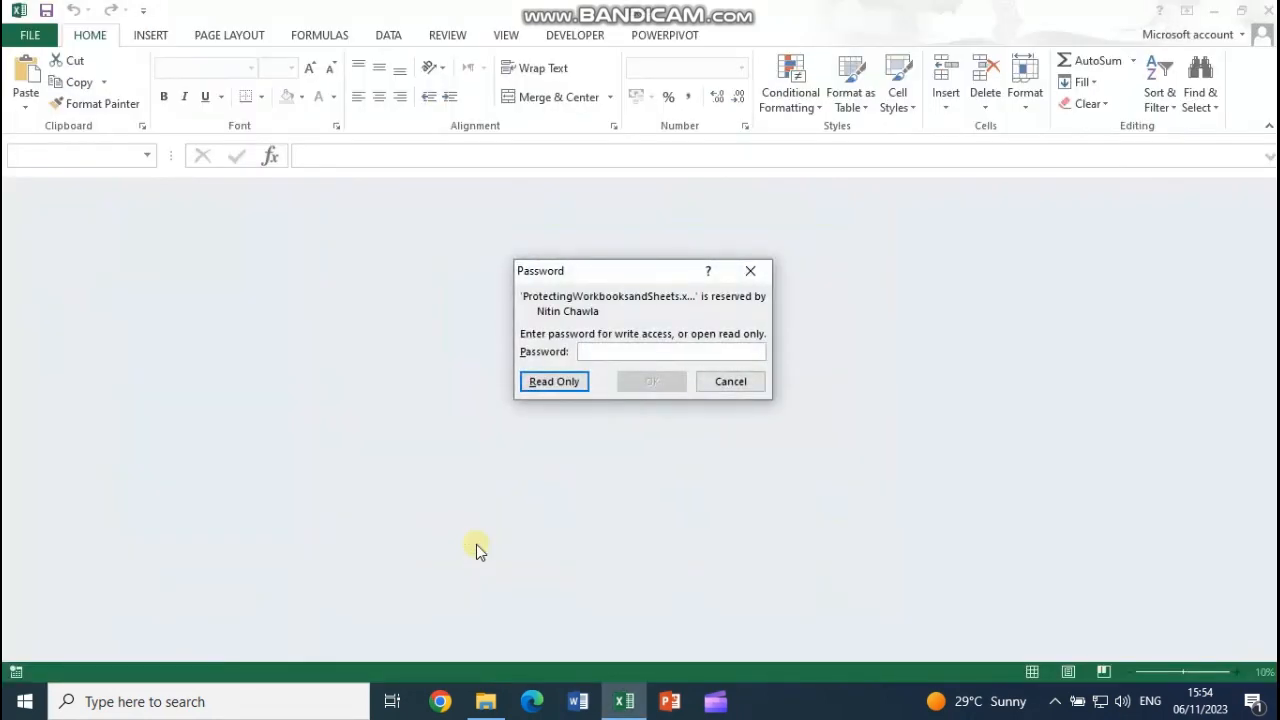
{"action": "left_click", "coordinate": [565, 383]}
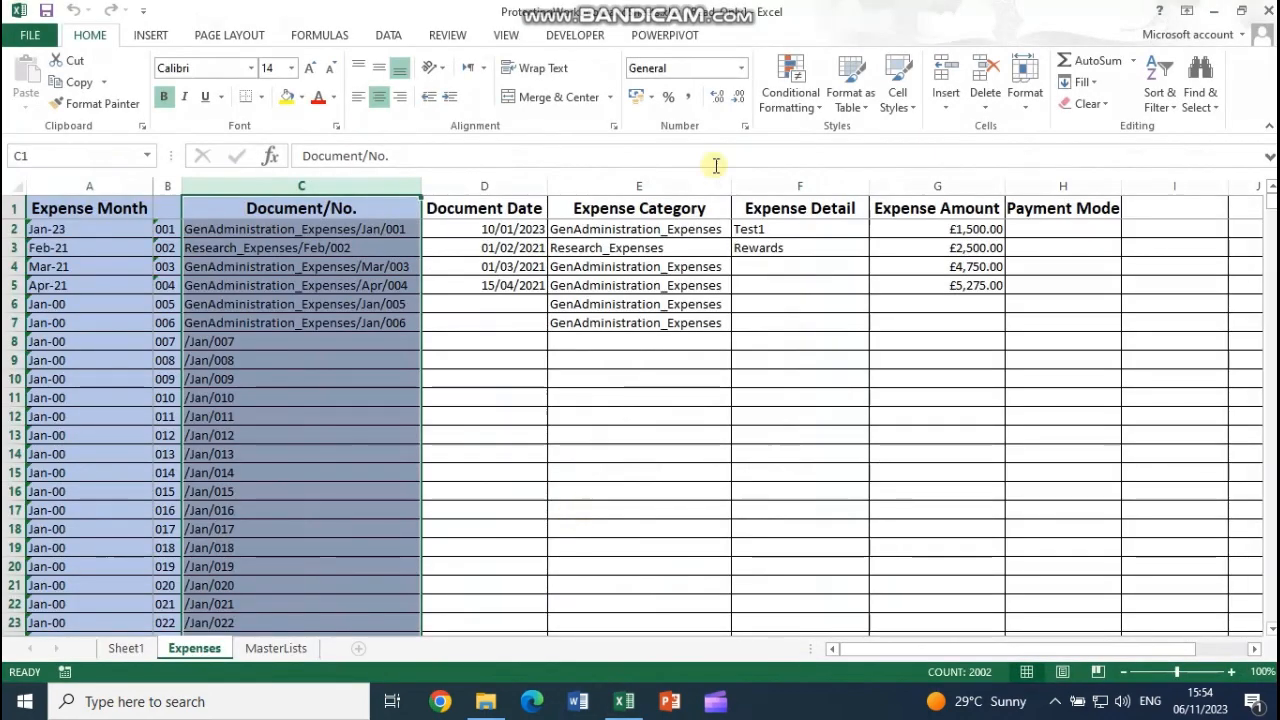
Step: Verify via the MasterLists and Expenses tabs that sheet insert, delete and rename are disabled, then view File Info
{"action": "left_click", "coordinate": [278, 648]}
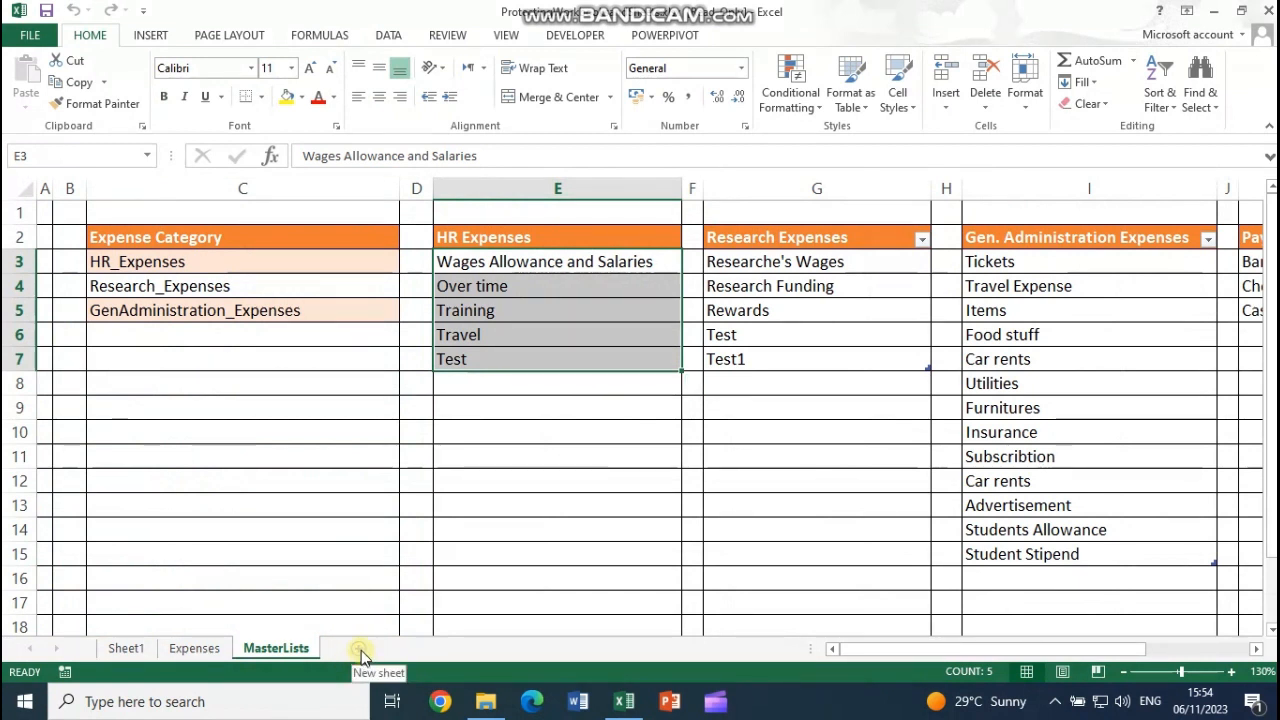
{"action": "left_click", "coordinate": [196, 648]}
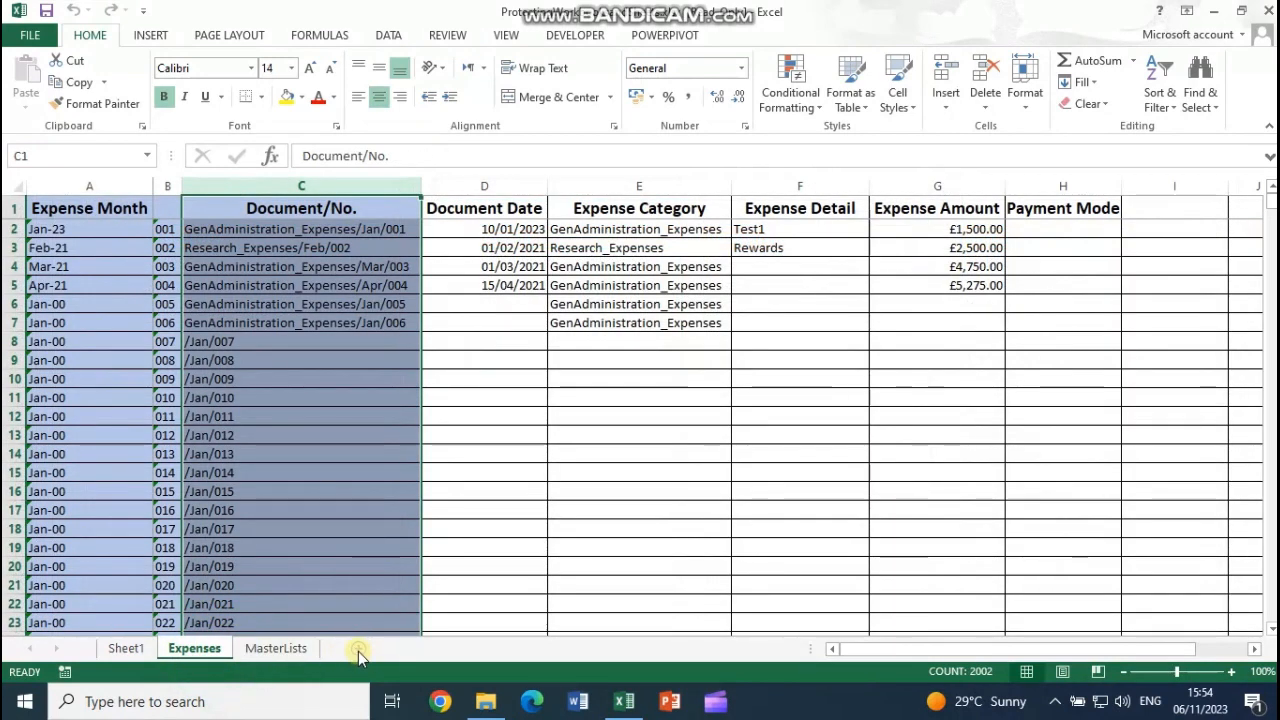
{"action": "right_click", "coordinate": [205, 648]}
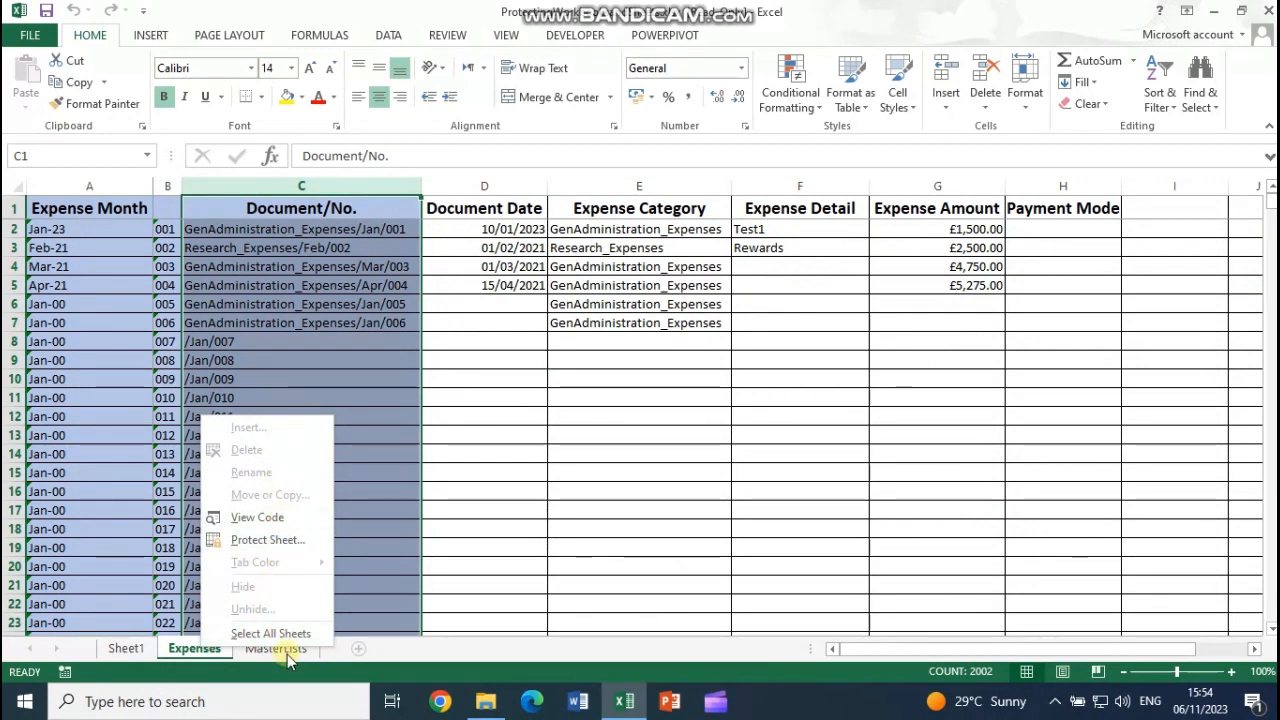
{"action": "left_click", "coordinate": [447, 364]}
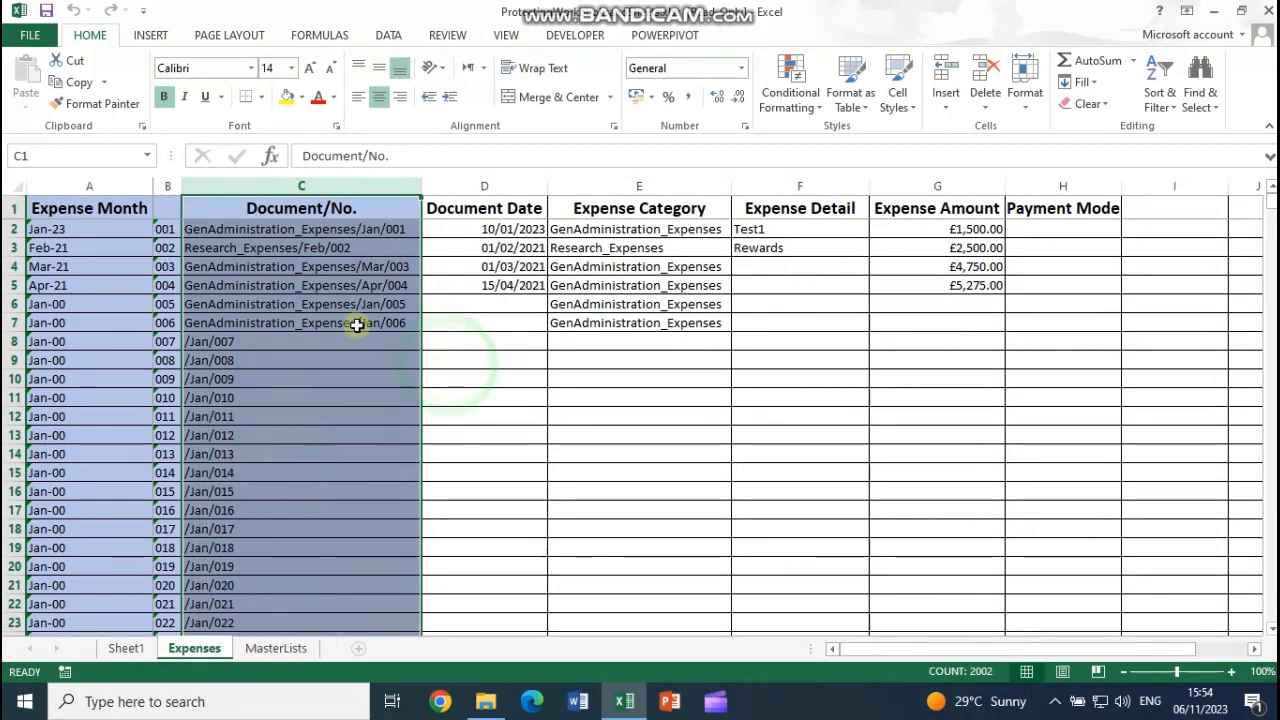
{"action": "left_click", "coordinate": [30, 35]}
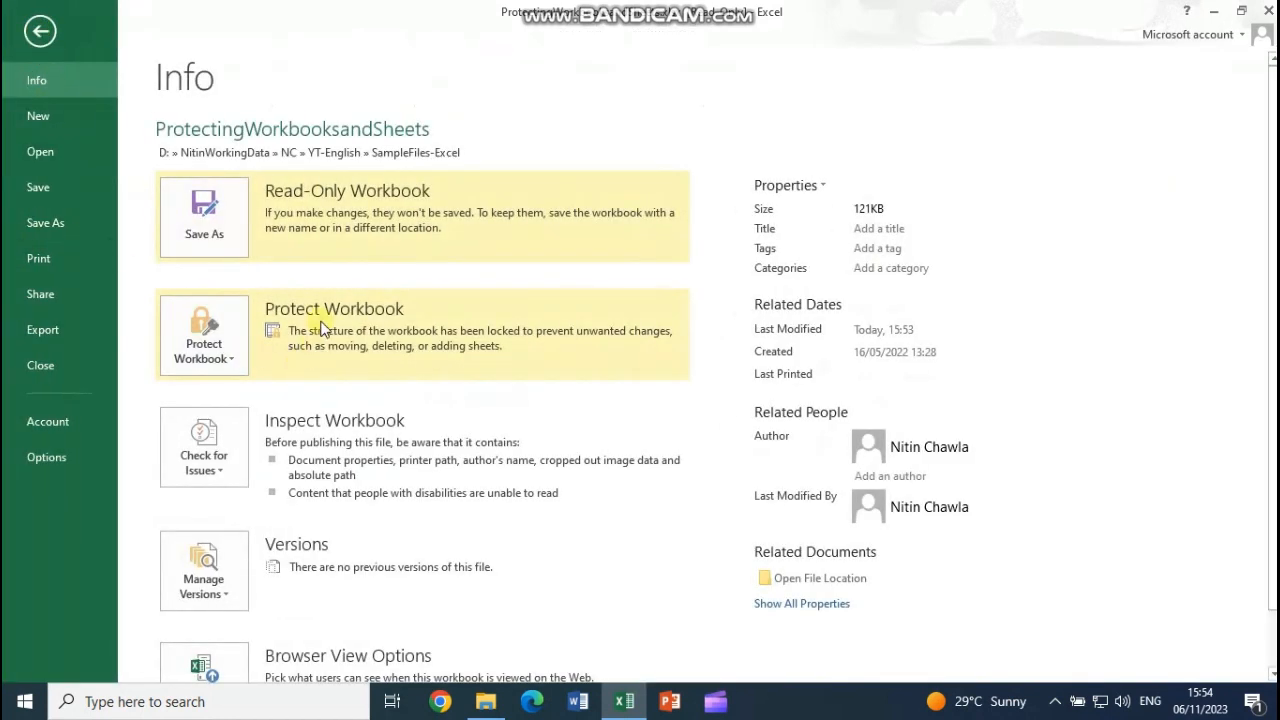
Step: Attempt to unprotect the workbook structure with a blank password and dismiss the resulting error
{"action": "left_click", "coordinate": [238, 368]}
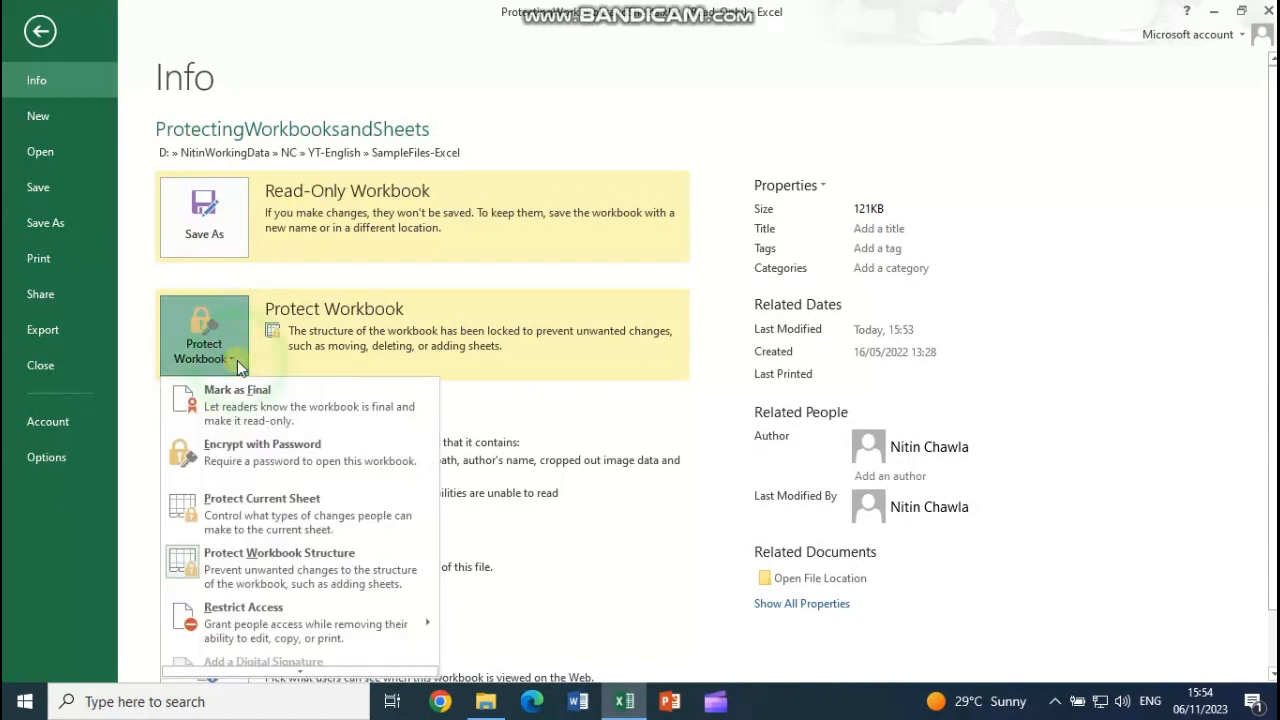
{"action": "left_click", "coordinate": [268, 574]}
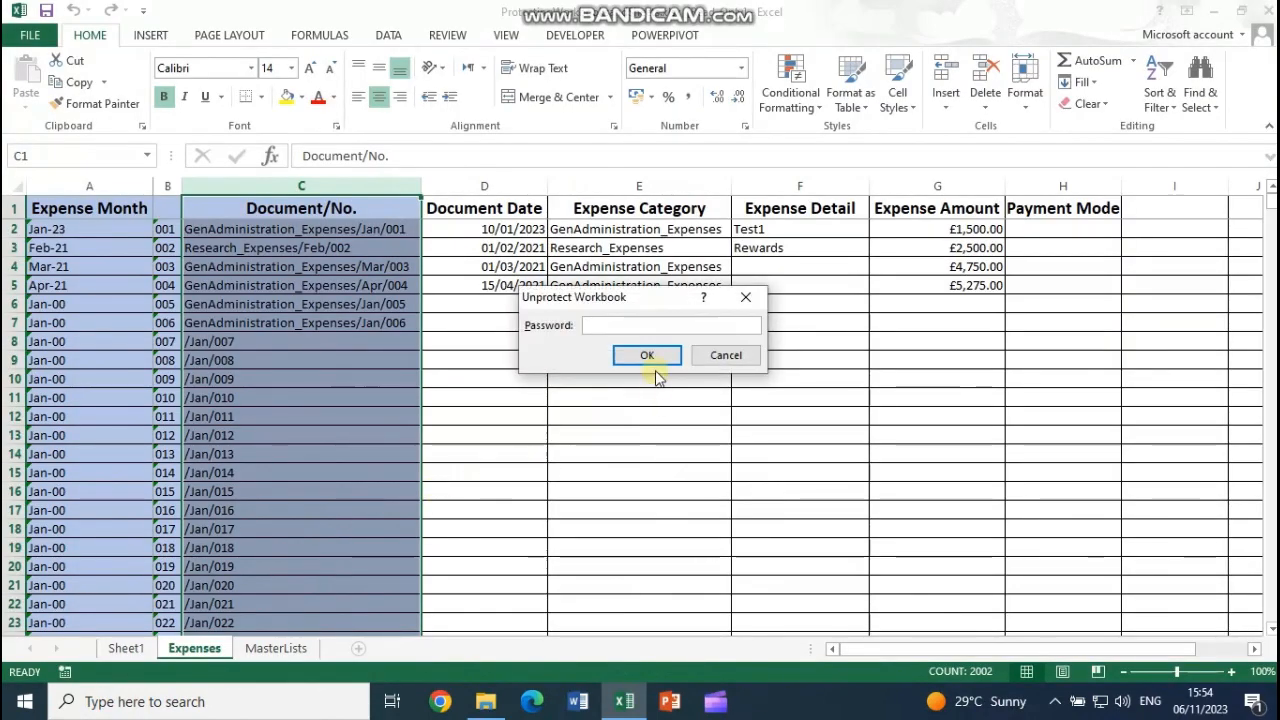
{"action": "left_click", "coordinate": [655, 362]}
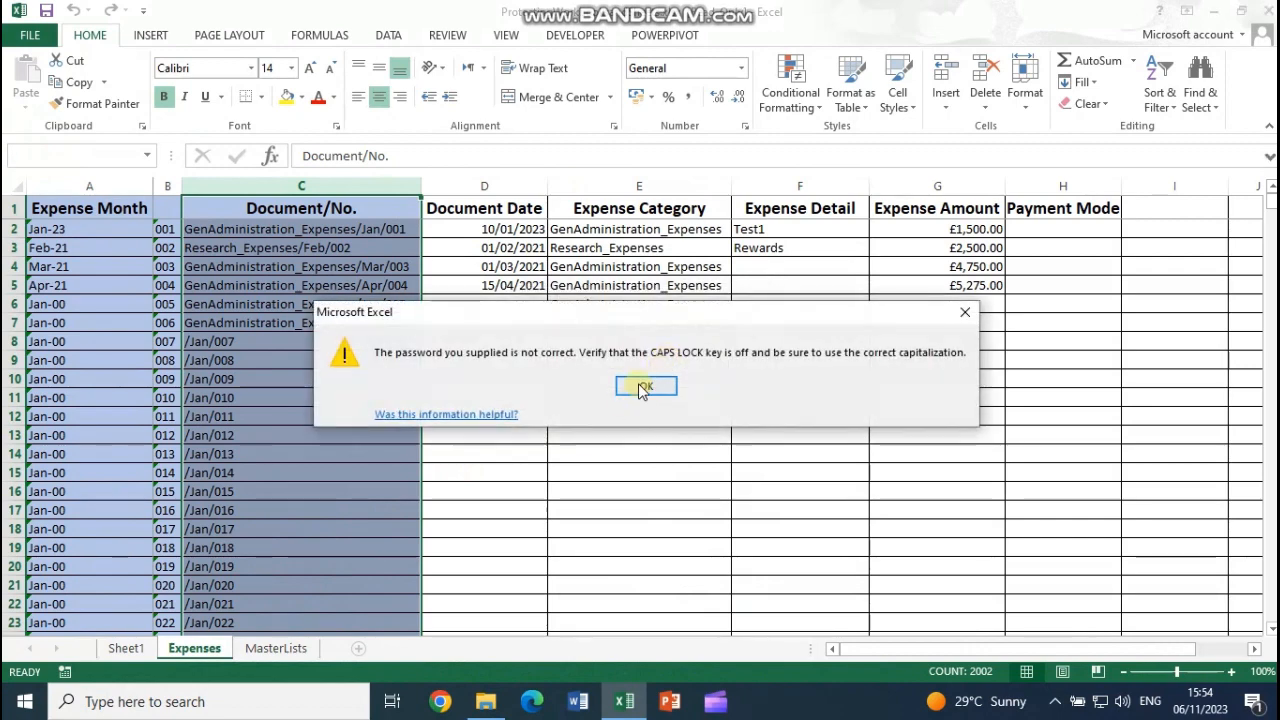
{"action": "left_click", "coordinate": [638, 384]}
{"action": "left_click", "coordinate": [30, 35]}
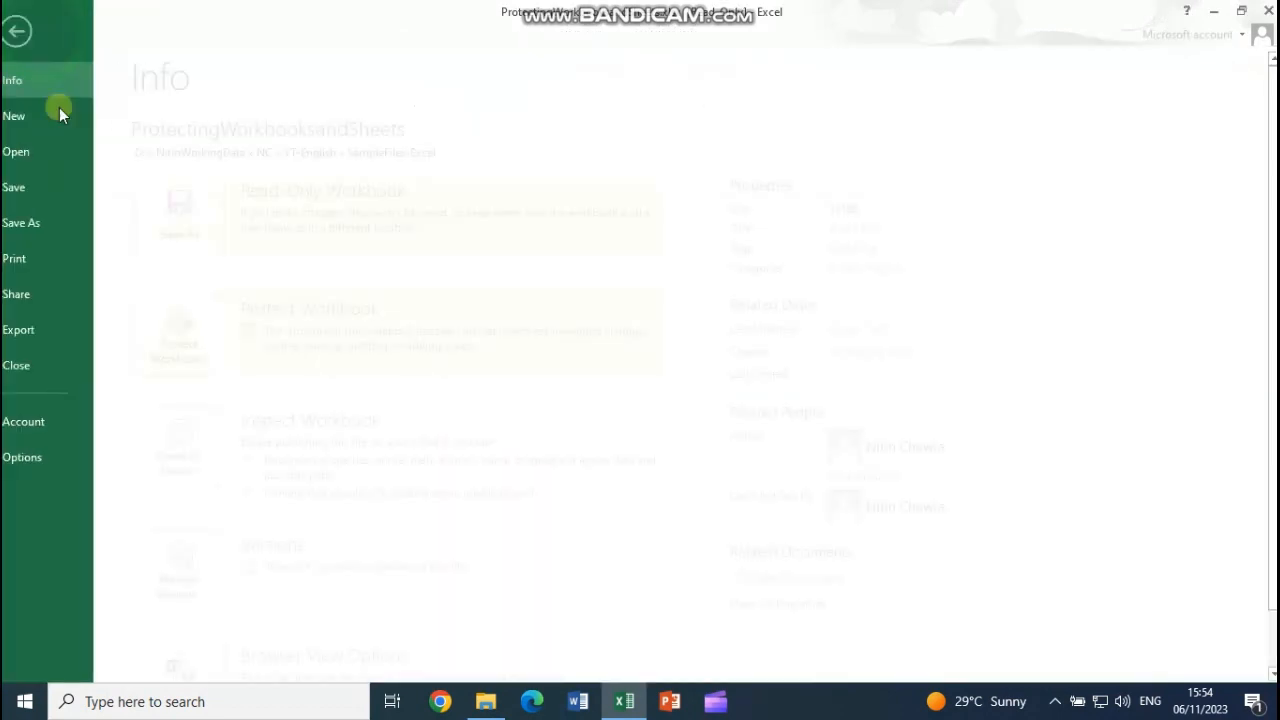
Step: Unprotect the workbook structure by entering the correct workbook password
{"action": "left_click", "coordinate": [236, 362]}
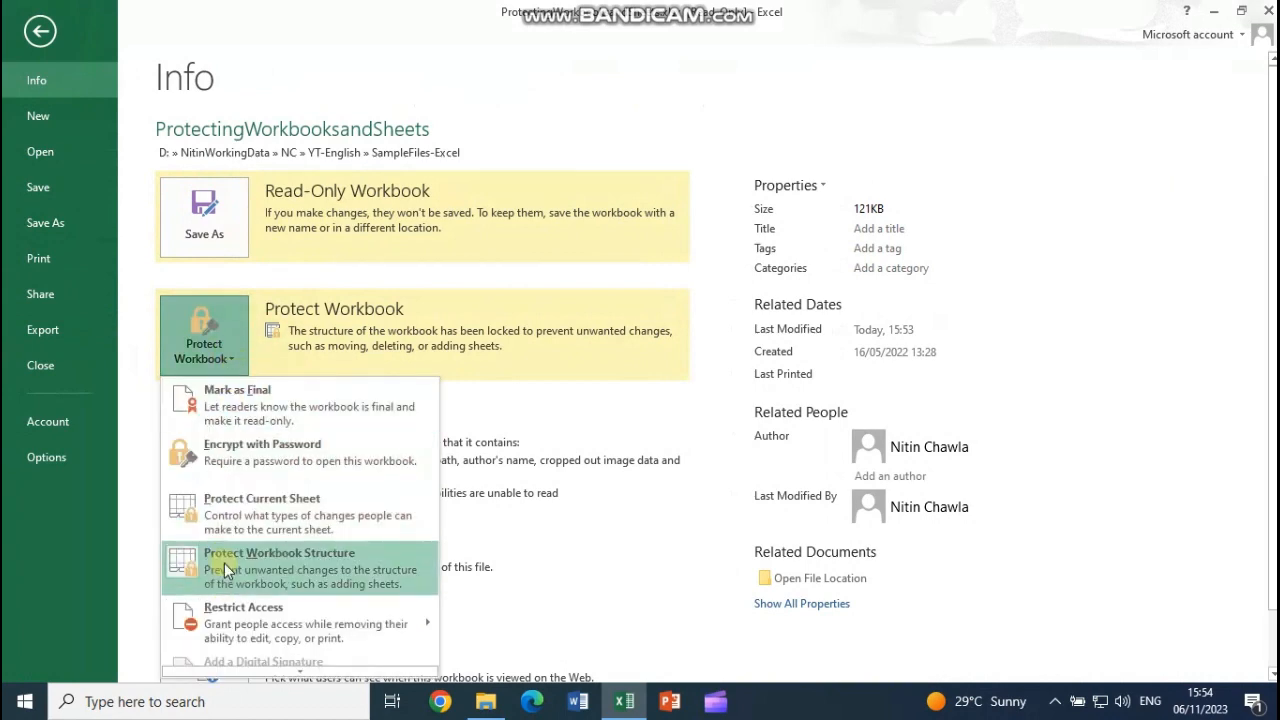
{"action": "left_click", "coordinate": [313, 579]}
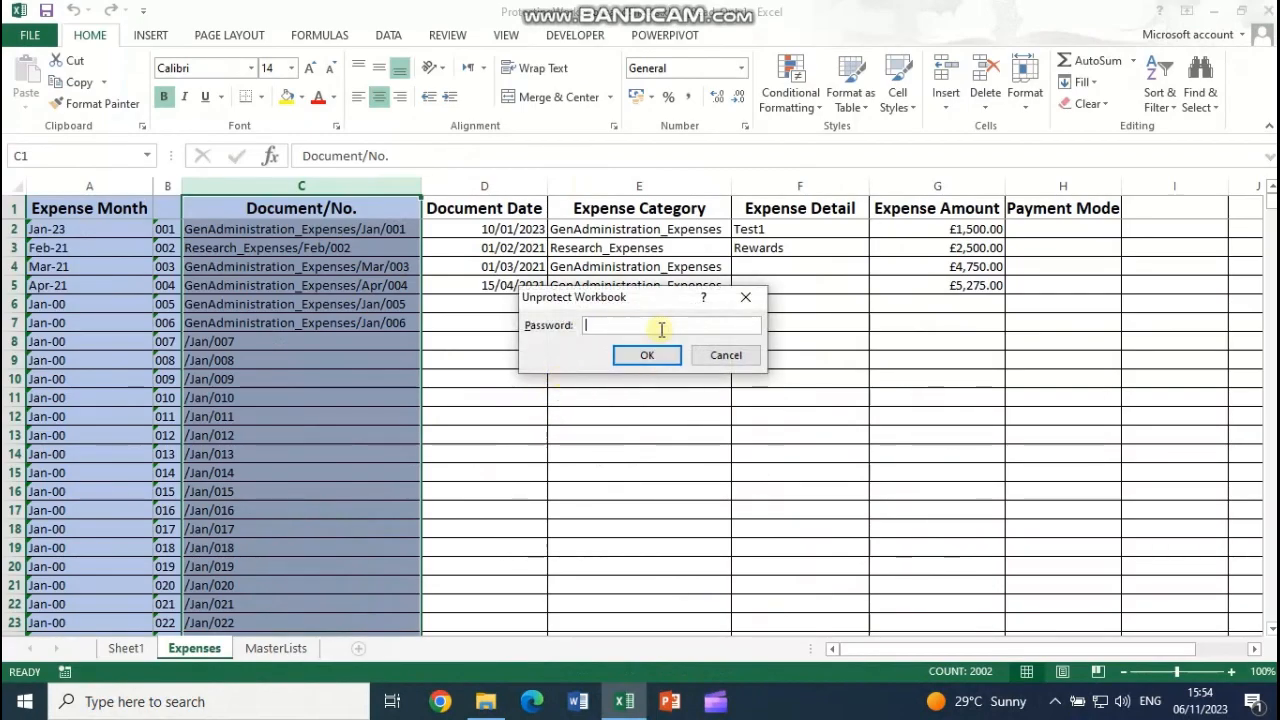
{"action": "type", "text": "123"}
{"action": "key", "text": "Return"}
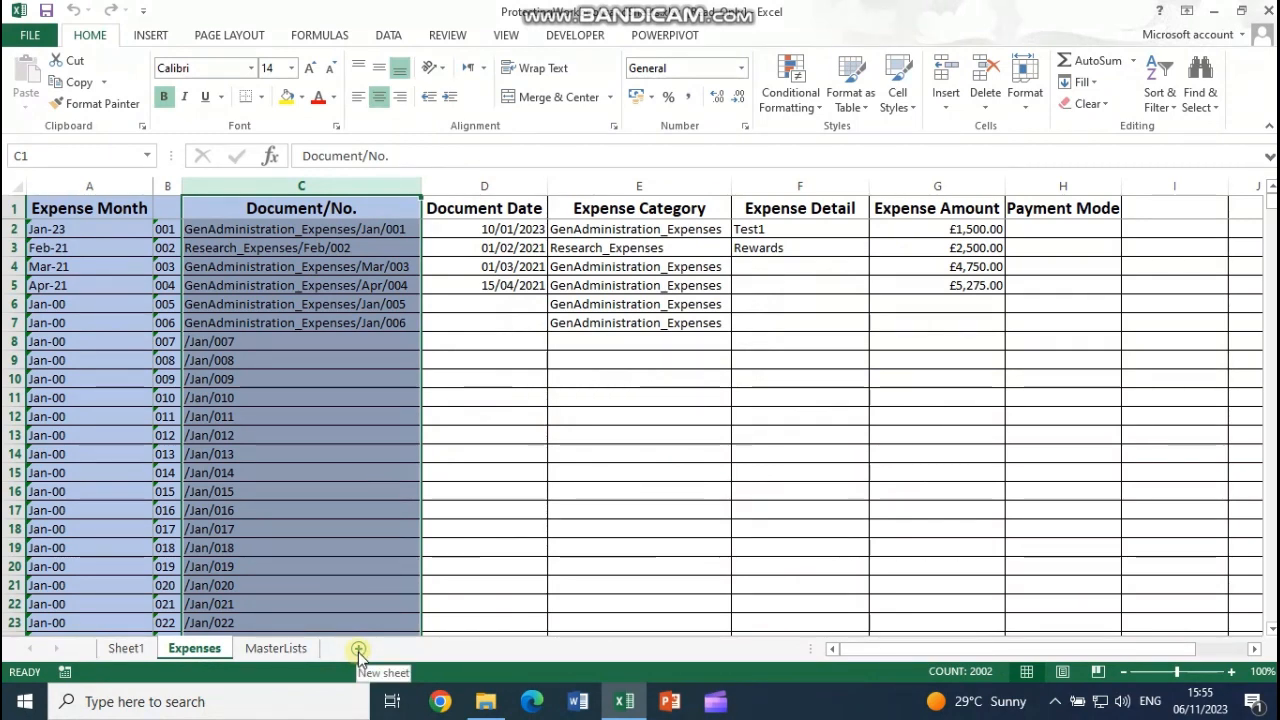
Step: Switch between the MasterLists and Expenses sheets and confirm the Expenses tab's sheet options are available
{"action": "left_click", "coordinate": [276, 648]}
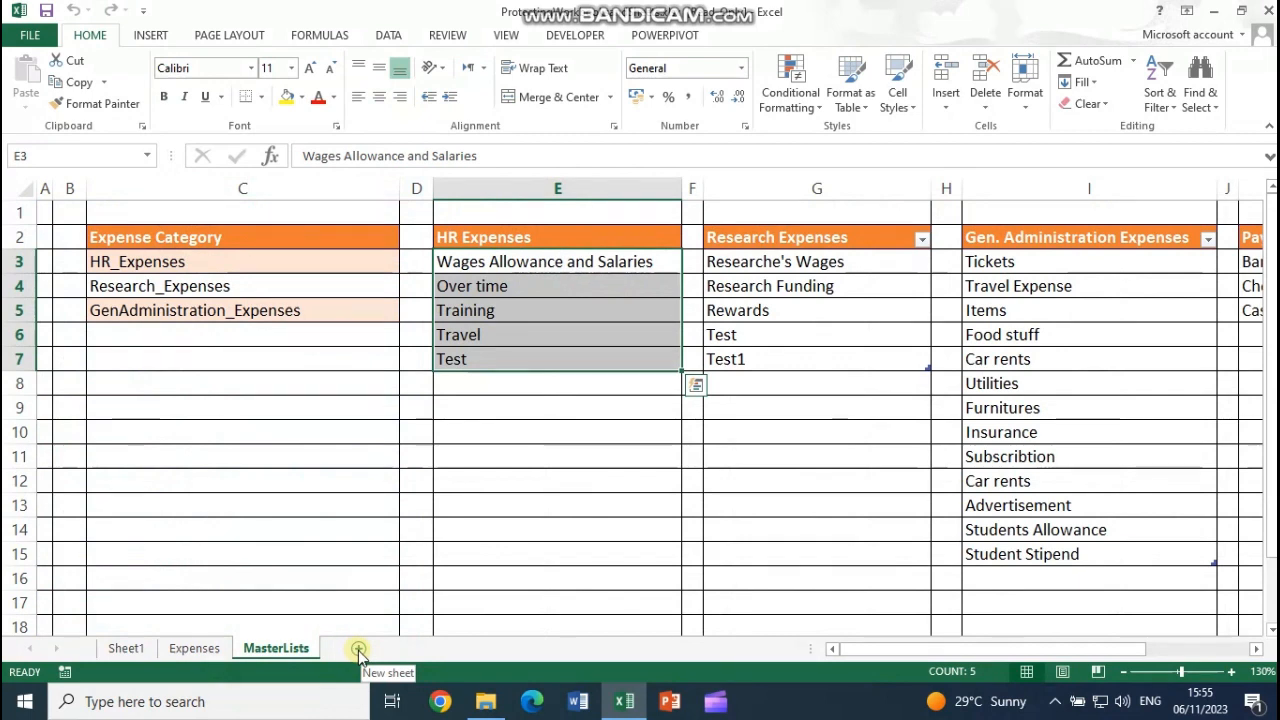
{"action": "left_click", "coordinate": [194, 648]}
{"action": "right_click", "coordinate": [194, 648]}
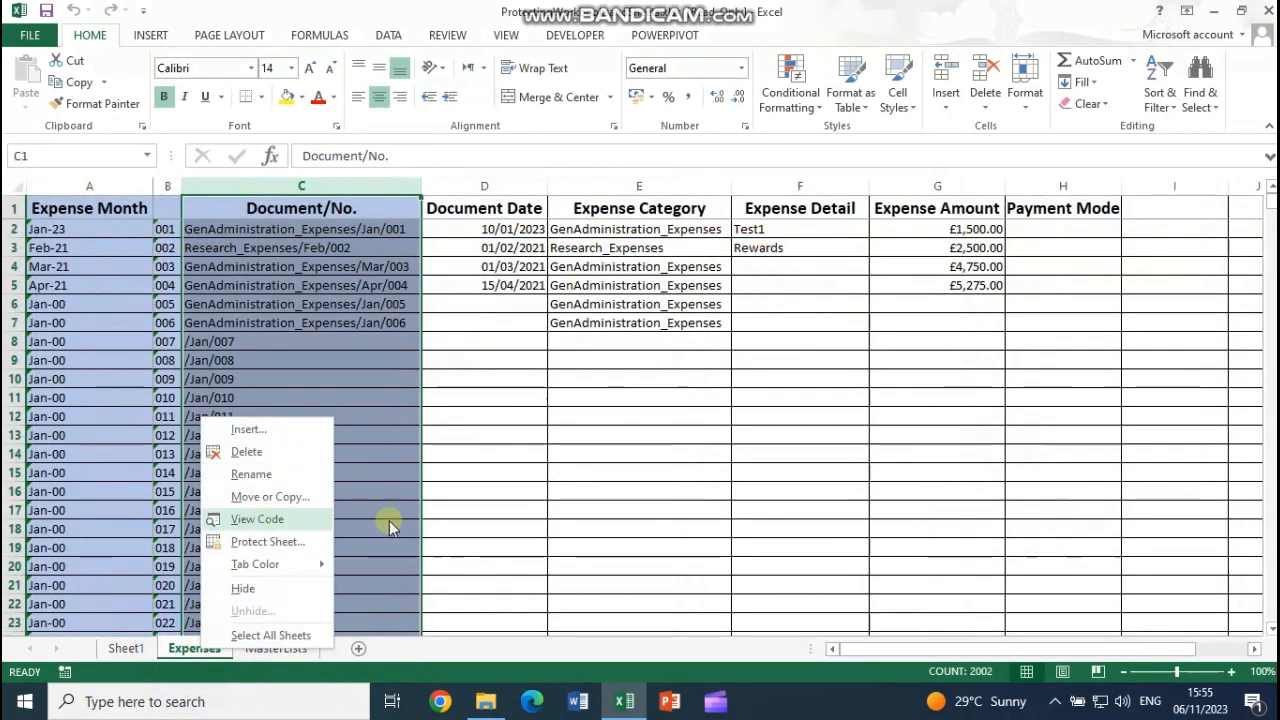
{"action": "left_click", "coordinate": [494, 468]}
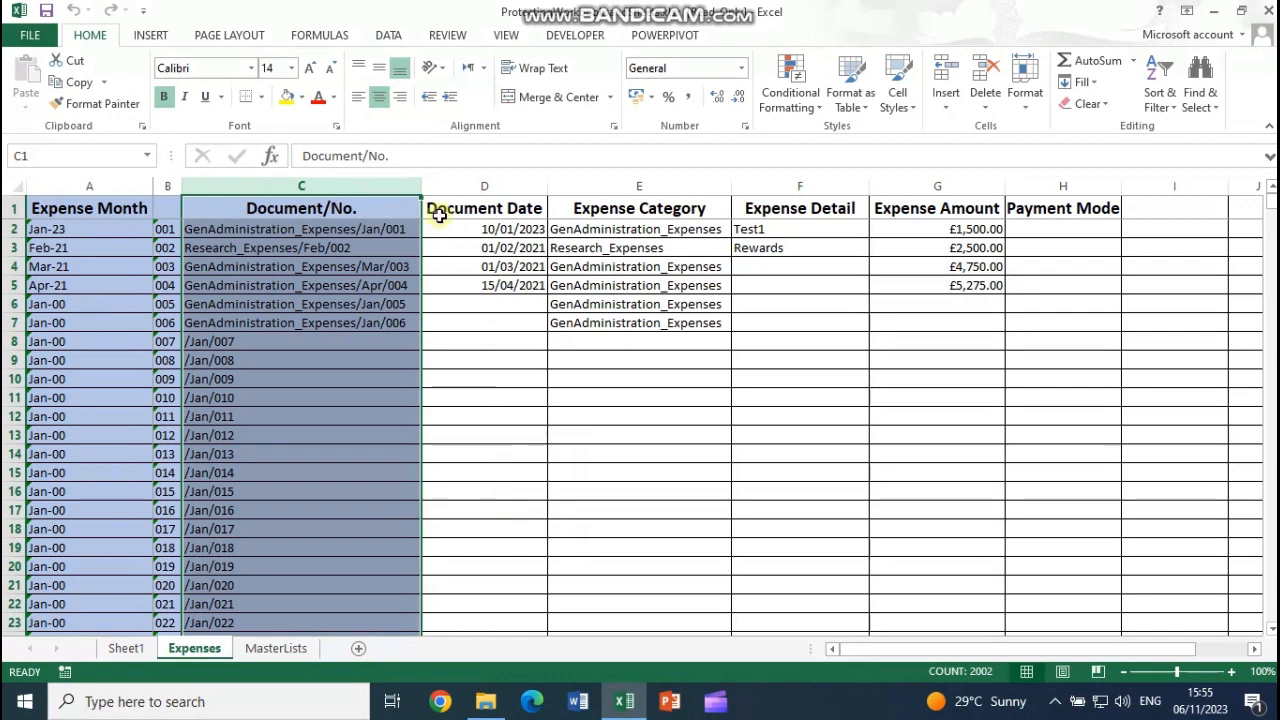
Step: Narrow column C of Expenses to width 34.86, then show Sheet1's banner
{"action": "left_click_drag", "start_coordinate": [421, 187], "coordinate": [414, 187]}
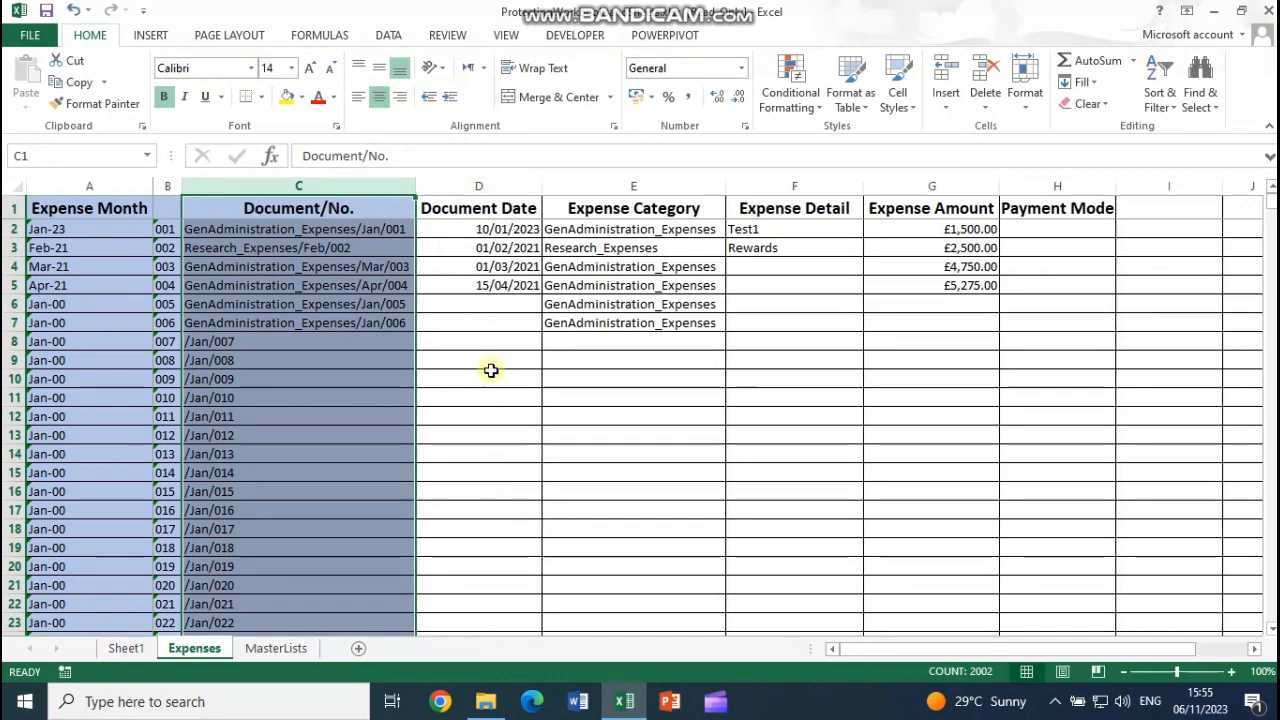
{"action": "left_click", "coordinate": [495, 379]}
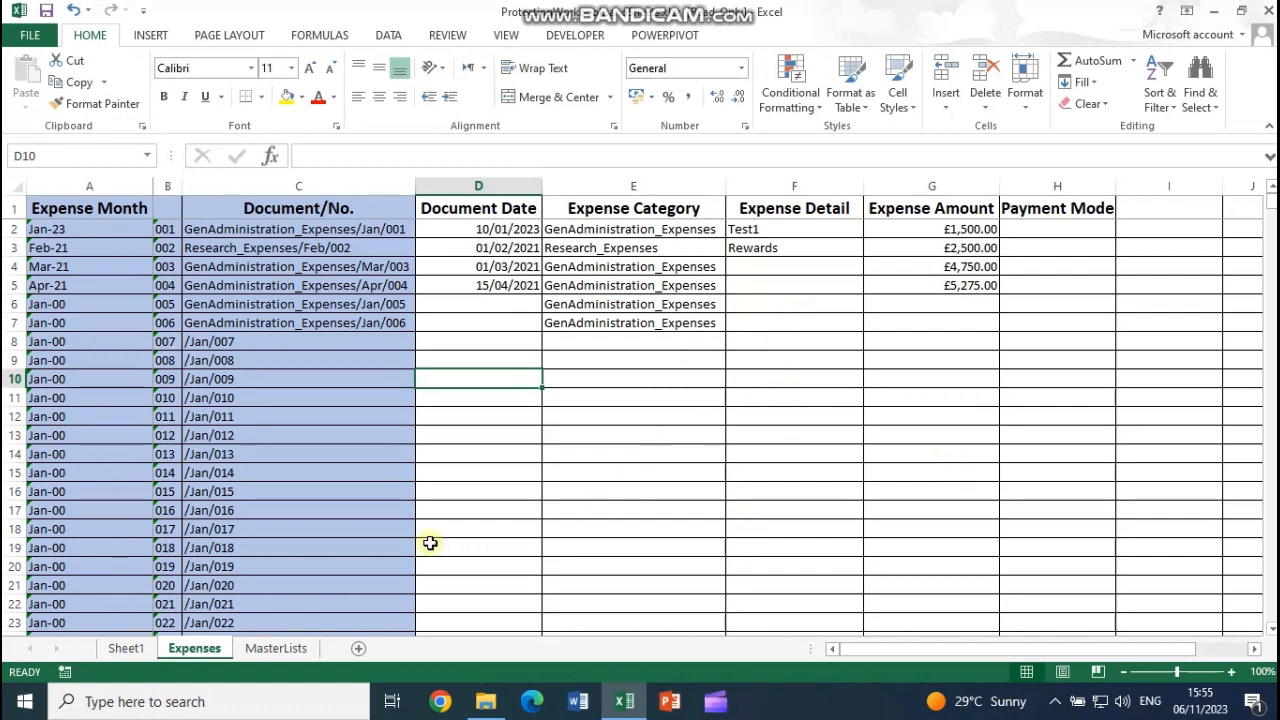
{"action": "left_click", "coordinate": [118, 652]}
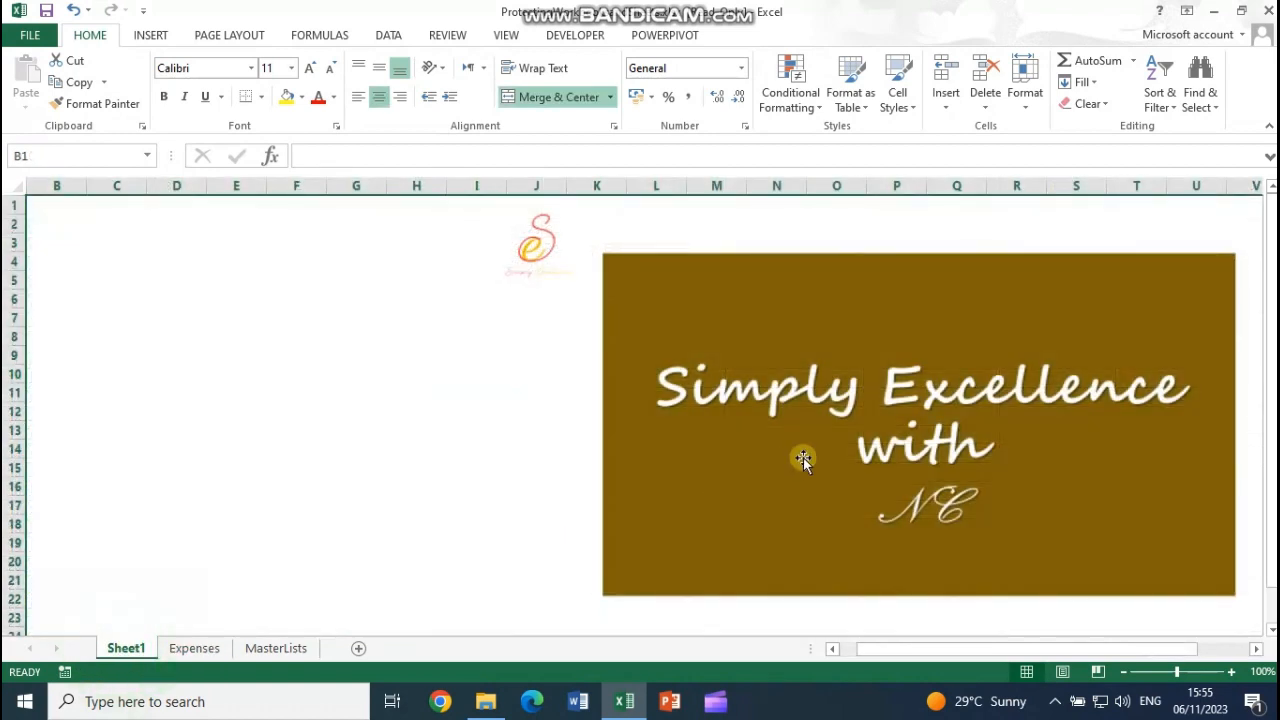